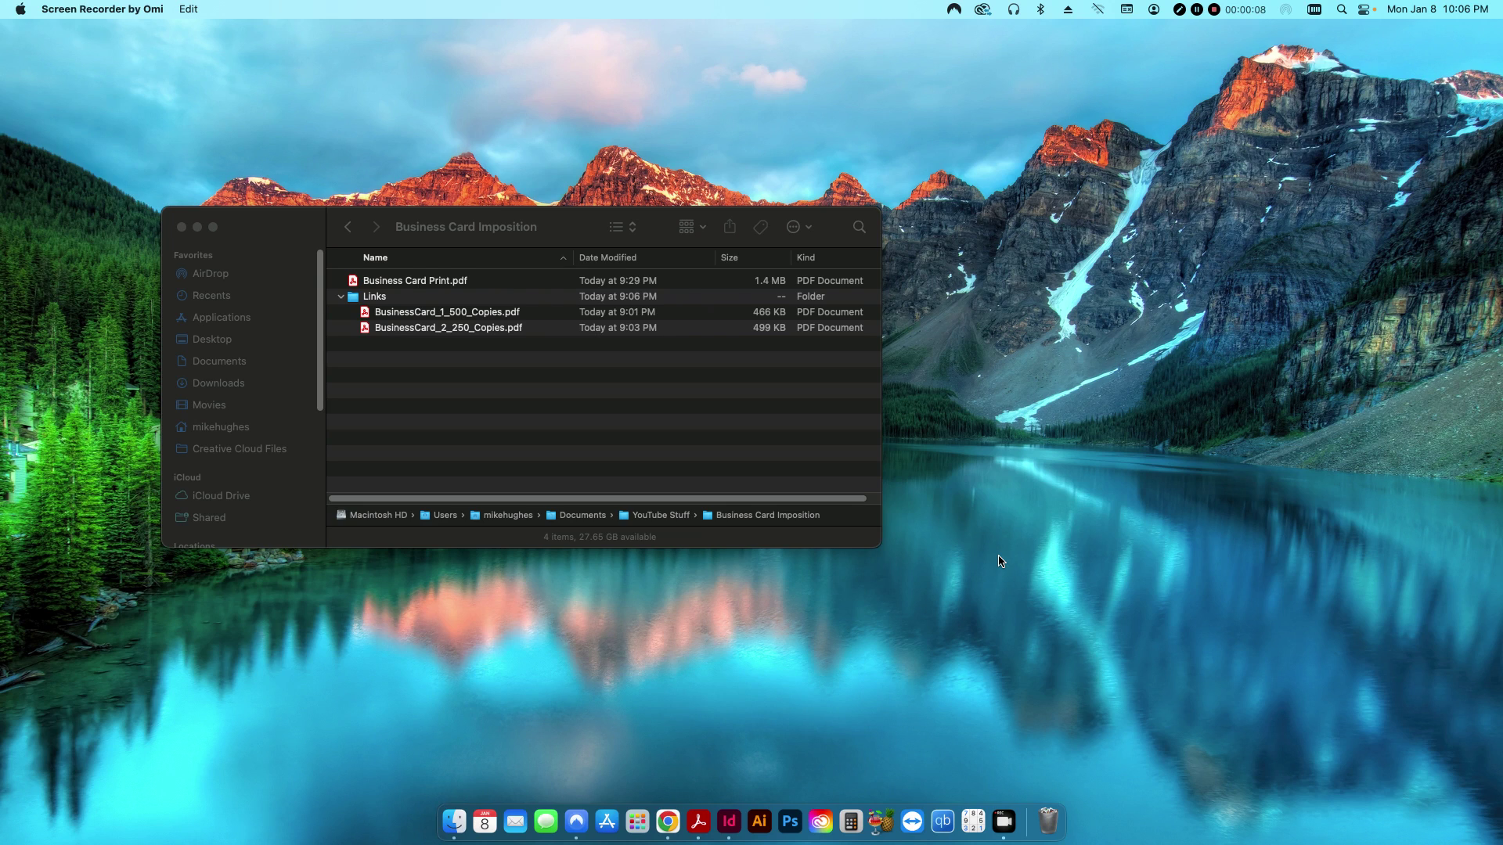
- Open BusinessCard_1_500_Copies.pdf and BusinessCard_2_250_Copies.pdf together from the Links folder
left_click(475, 324)
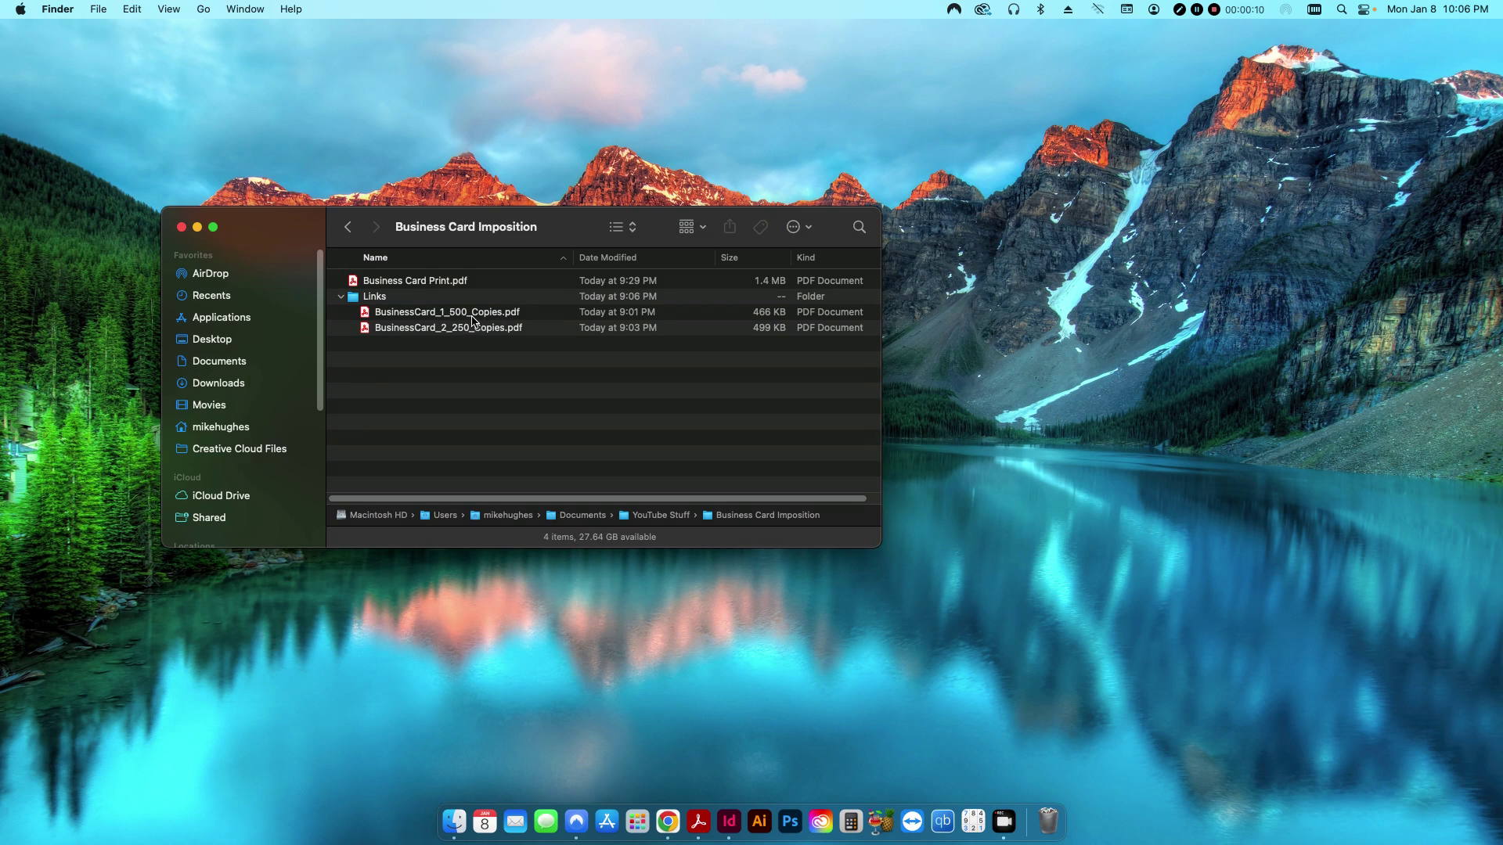
left_click(473, 331)
left_click(477, 315, "shift")
right_click(477, 315)
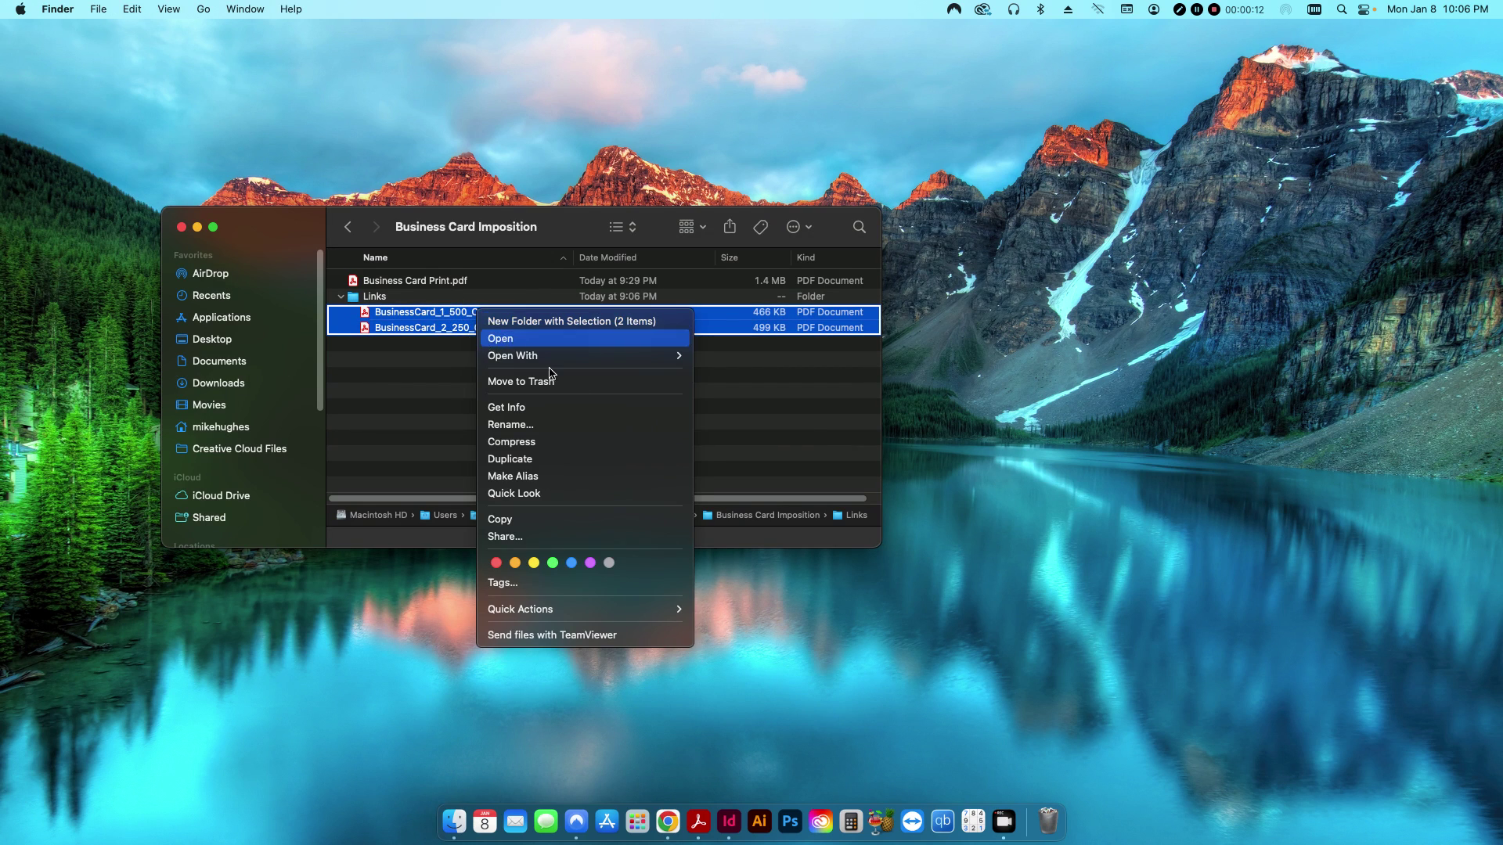
left_click(495, 335)
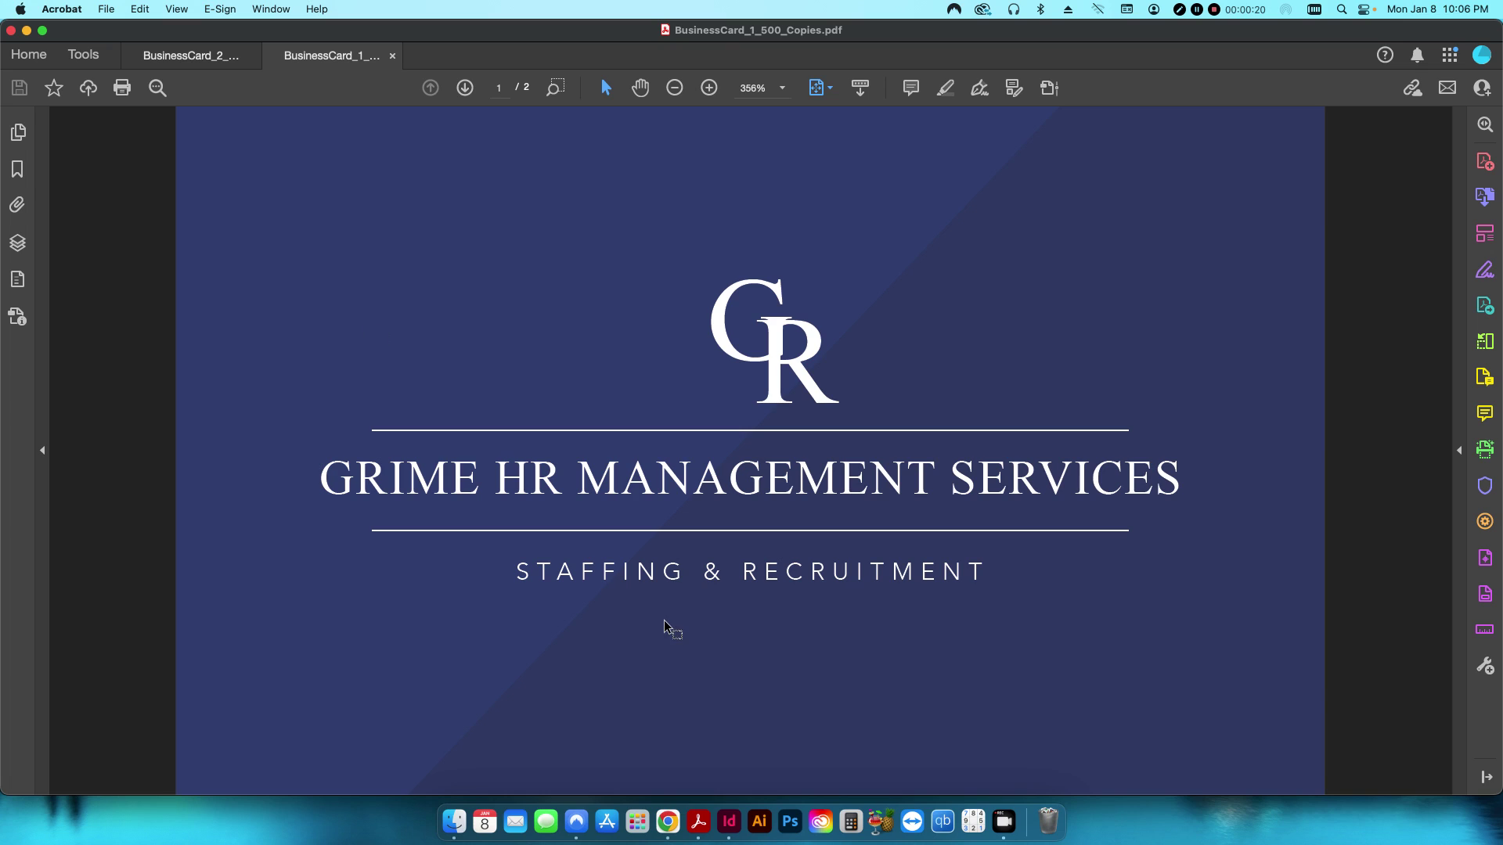
- Check the document properties of BusinessCard_1_500_Copies.pdf for its page size and page count, and close both PDFs
left_click(106, 8)
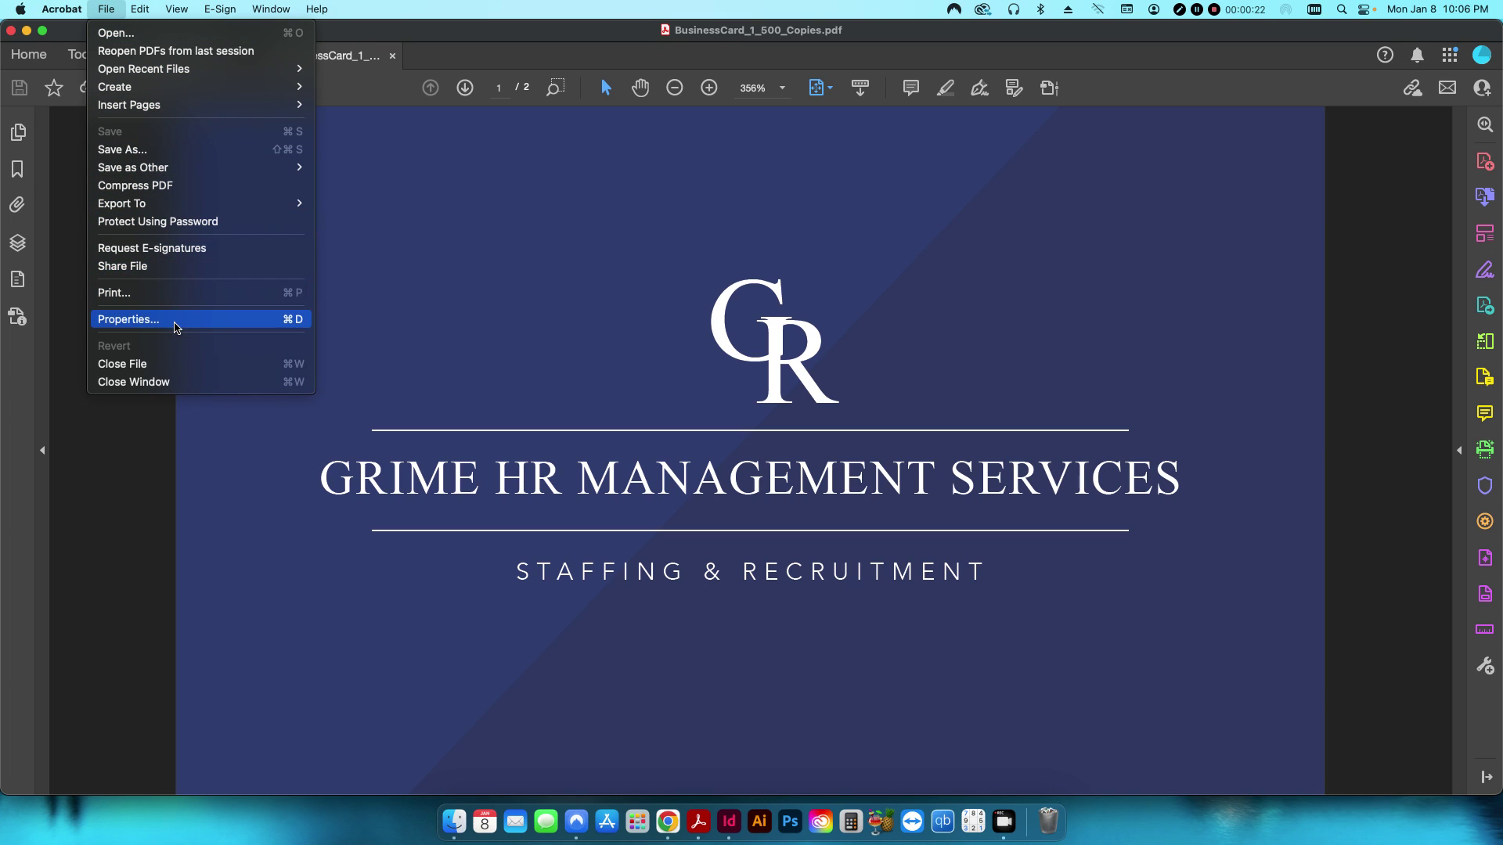
left_click(175, 323)
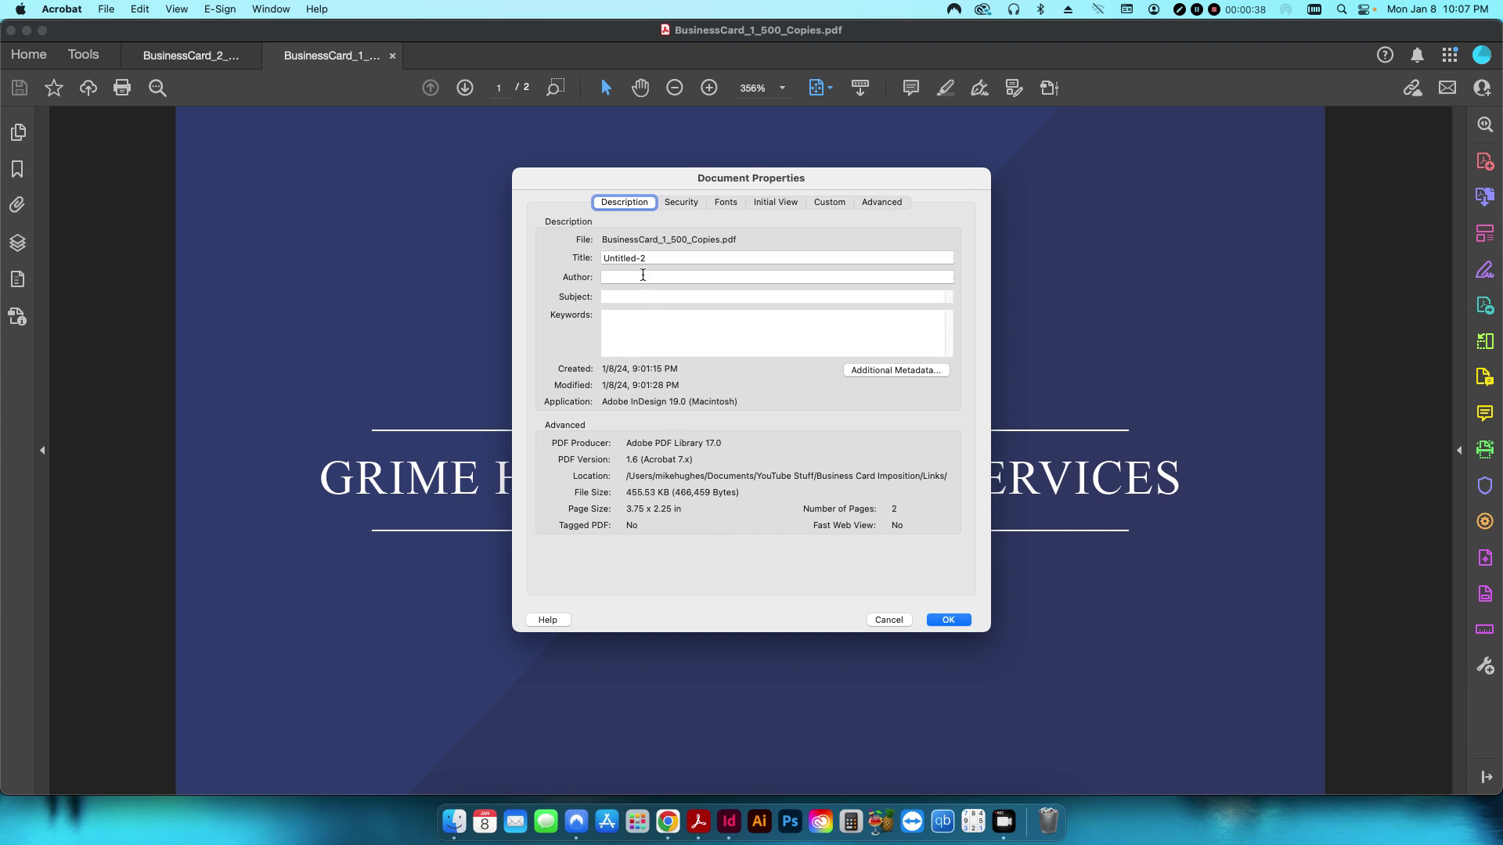
left_click(947, 620)
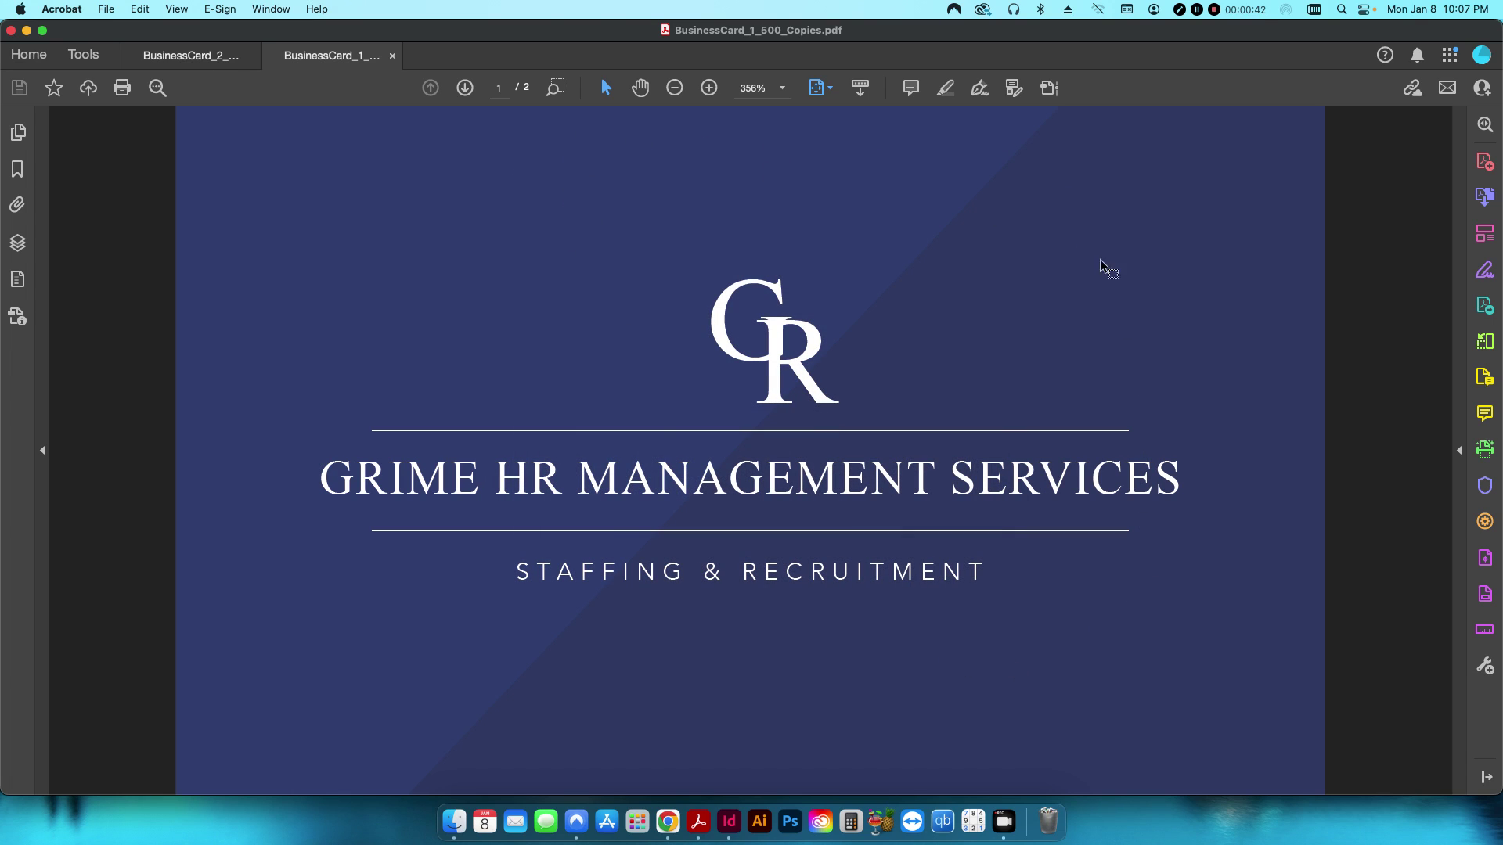
key("super+w")
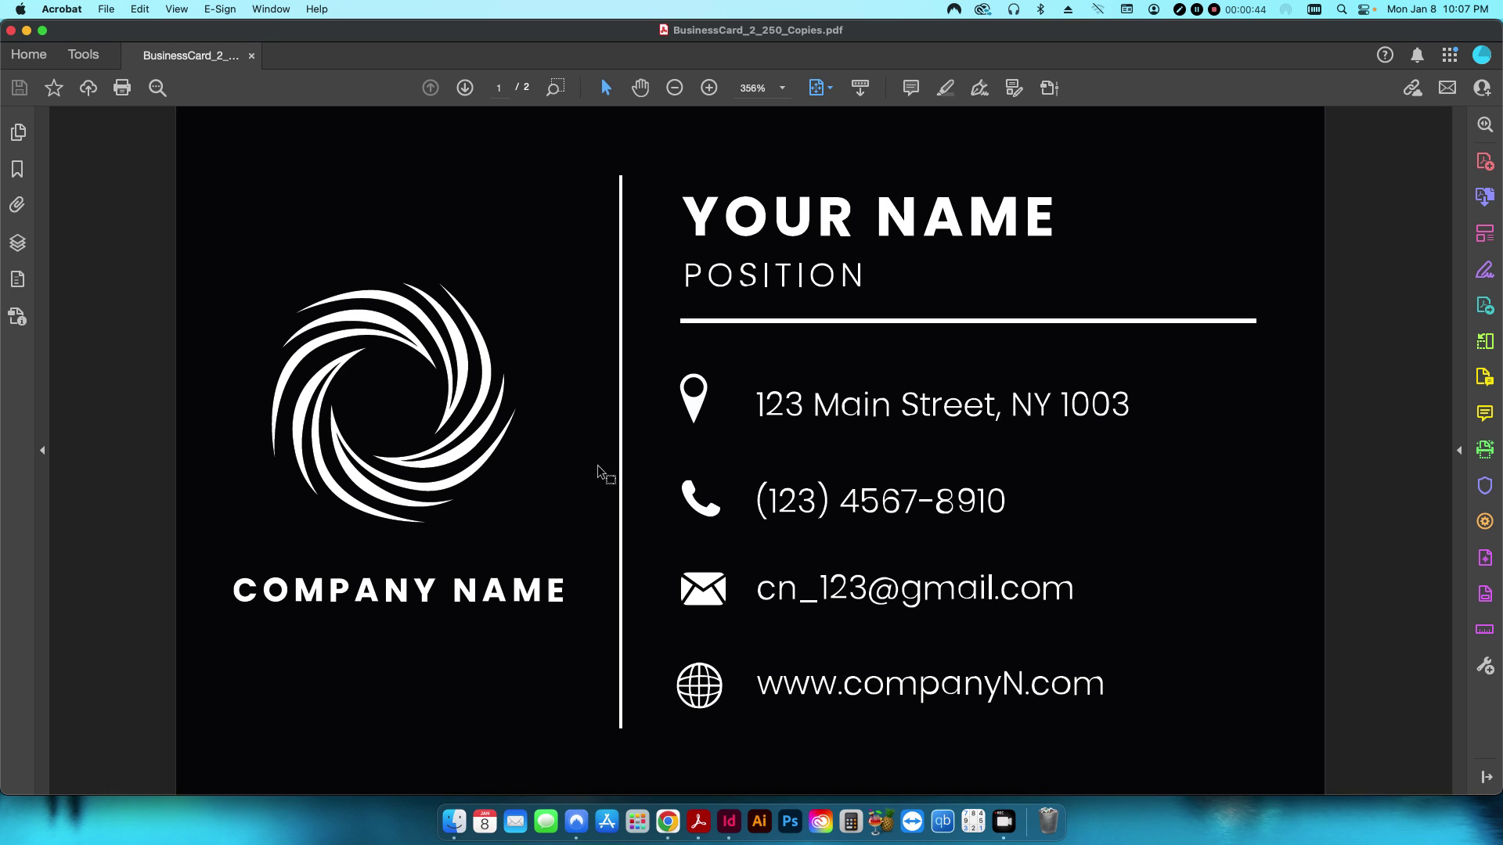
key("super+q")
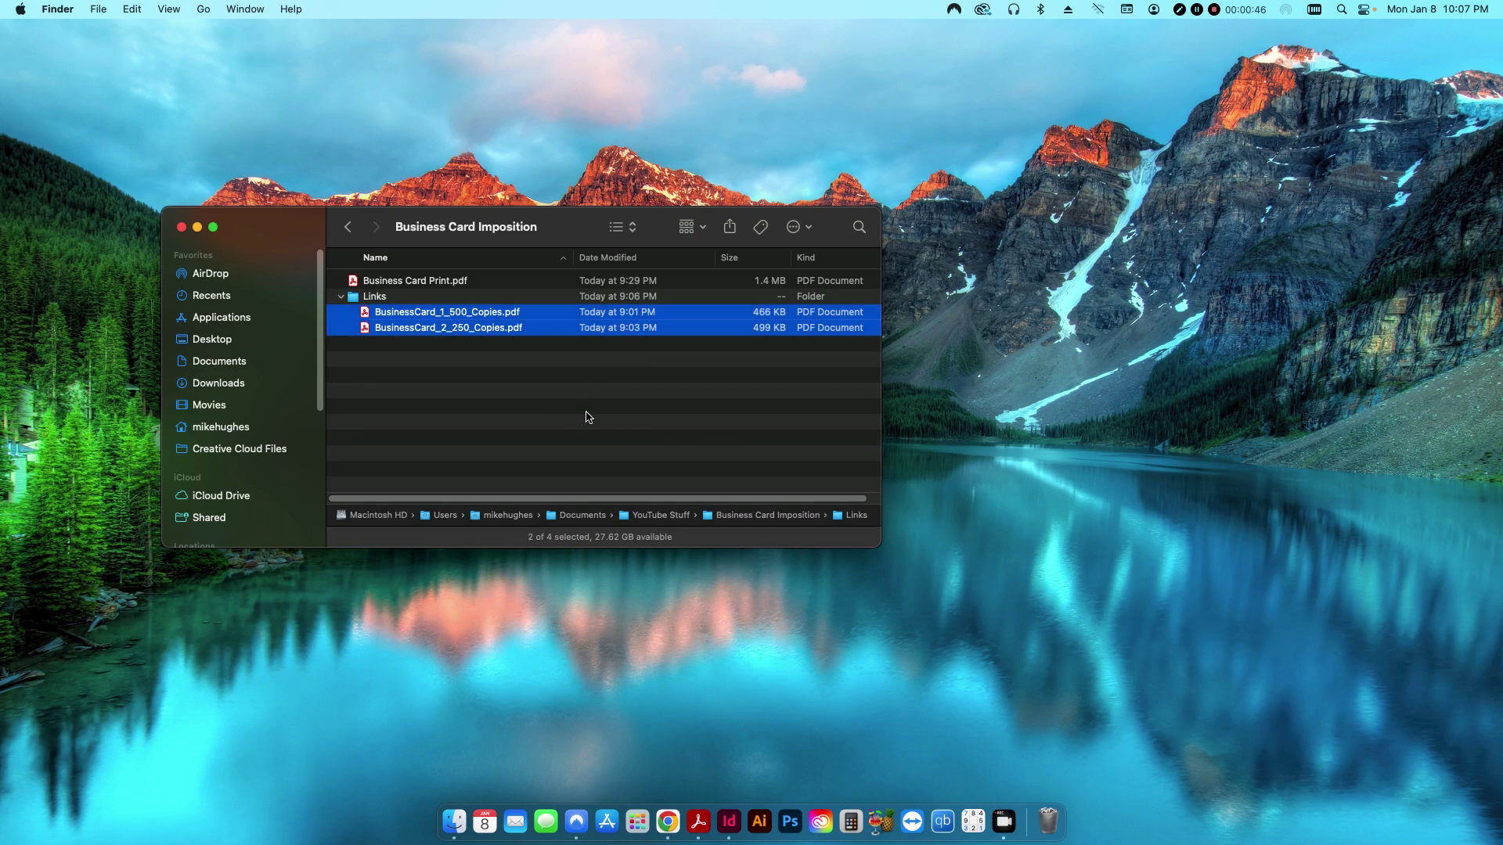
- Switch to InDesign and create a one-page 12 x 18 in portrait document with 0.5 in margins and no bleed
left_click(587, 416)
left_click(730, 815)
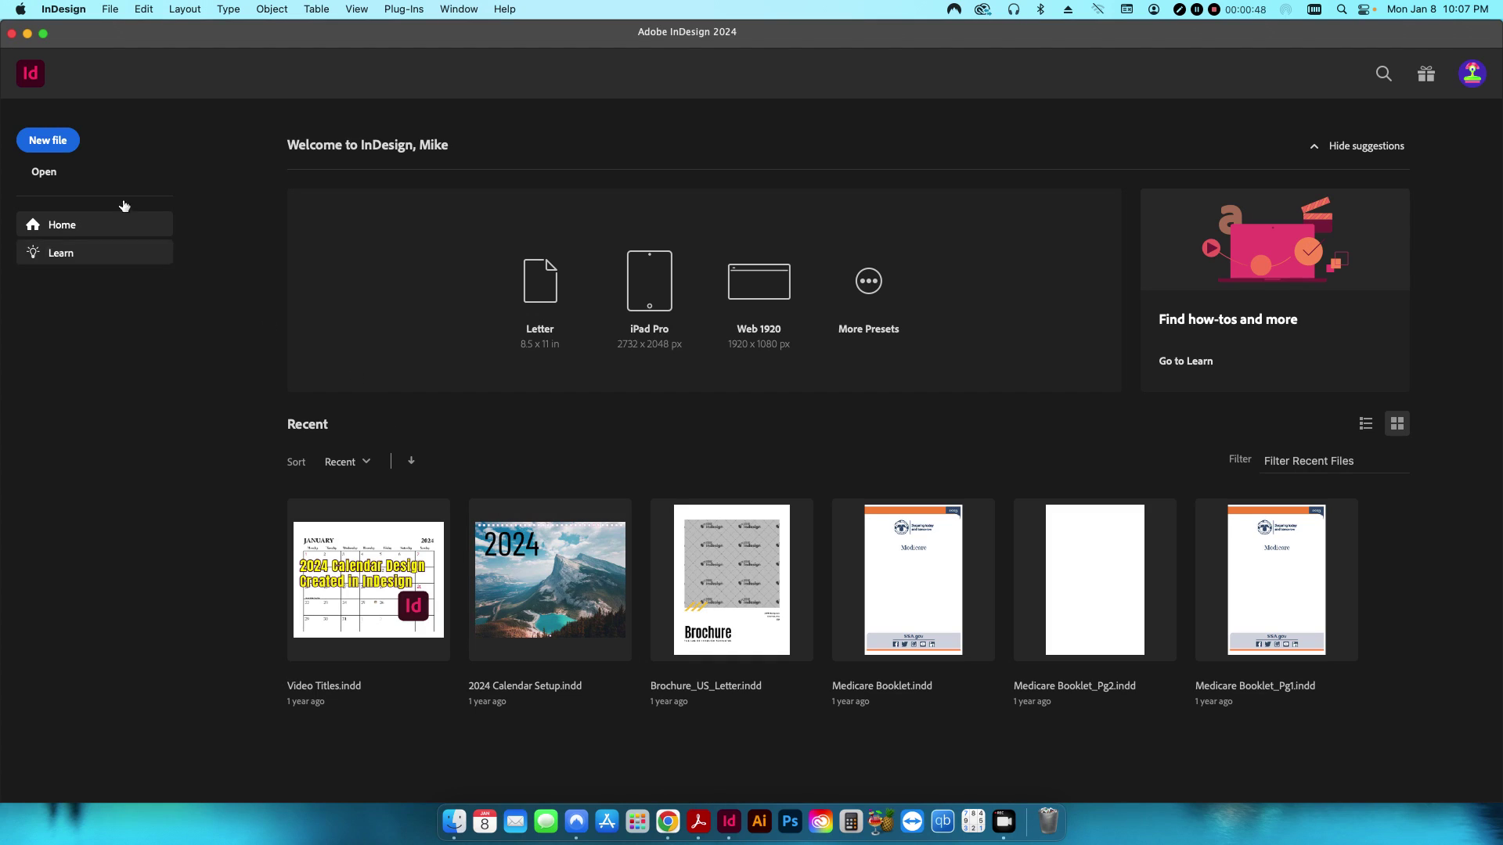
left_click(48, 140)
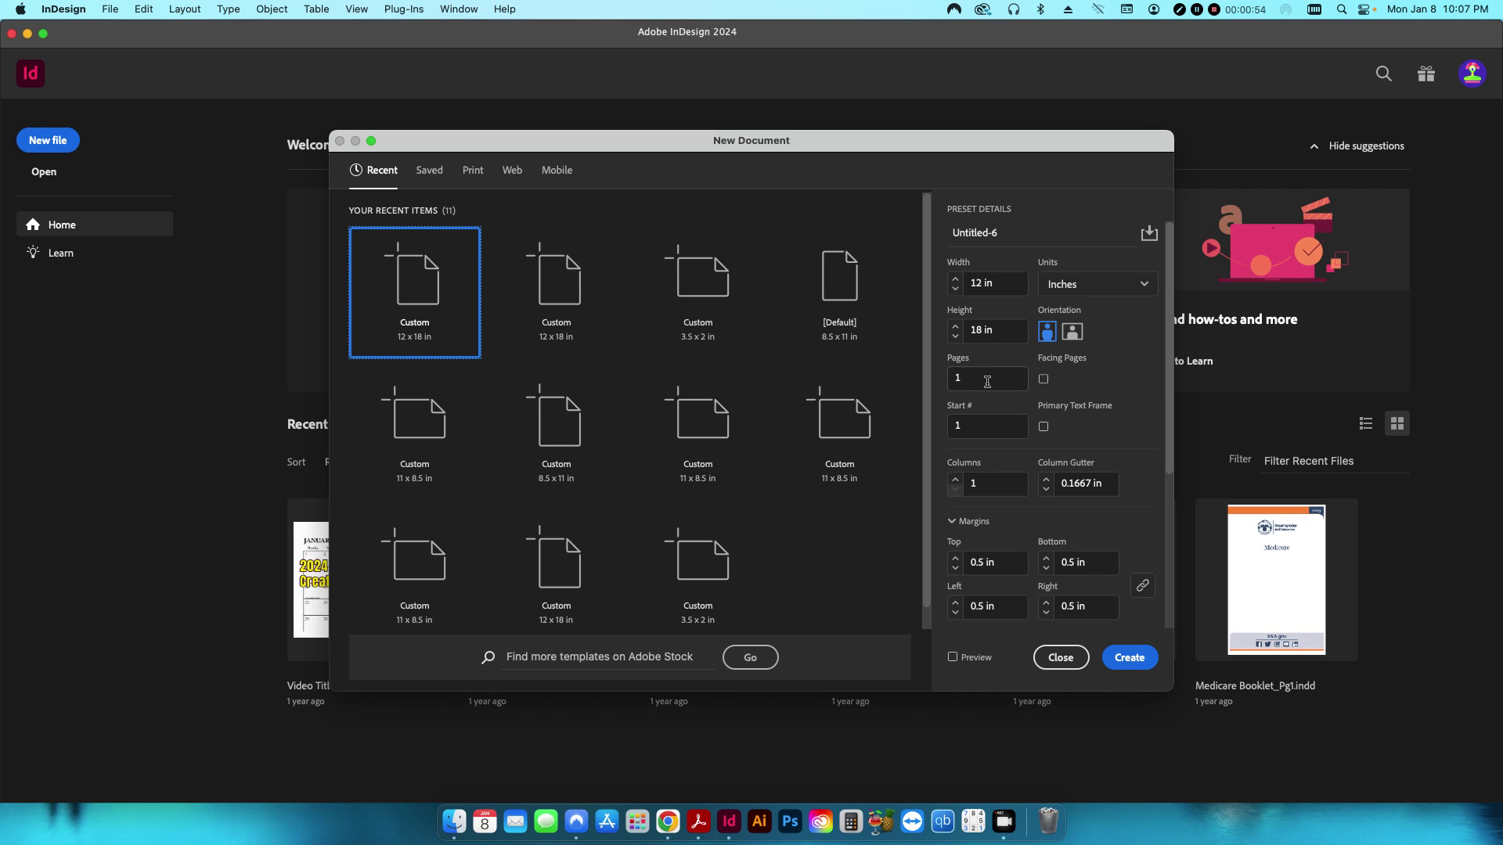
scroll(1008, 449, "down", 5)
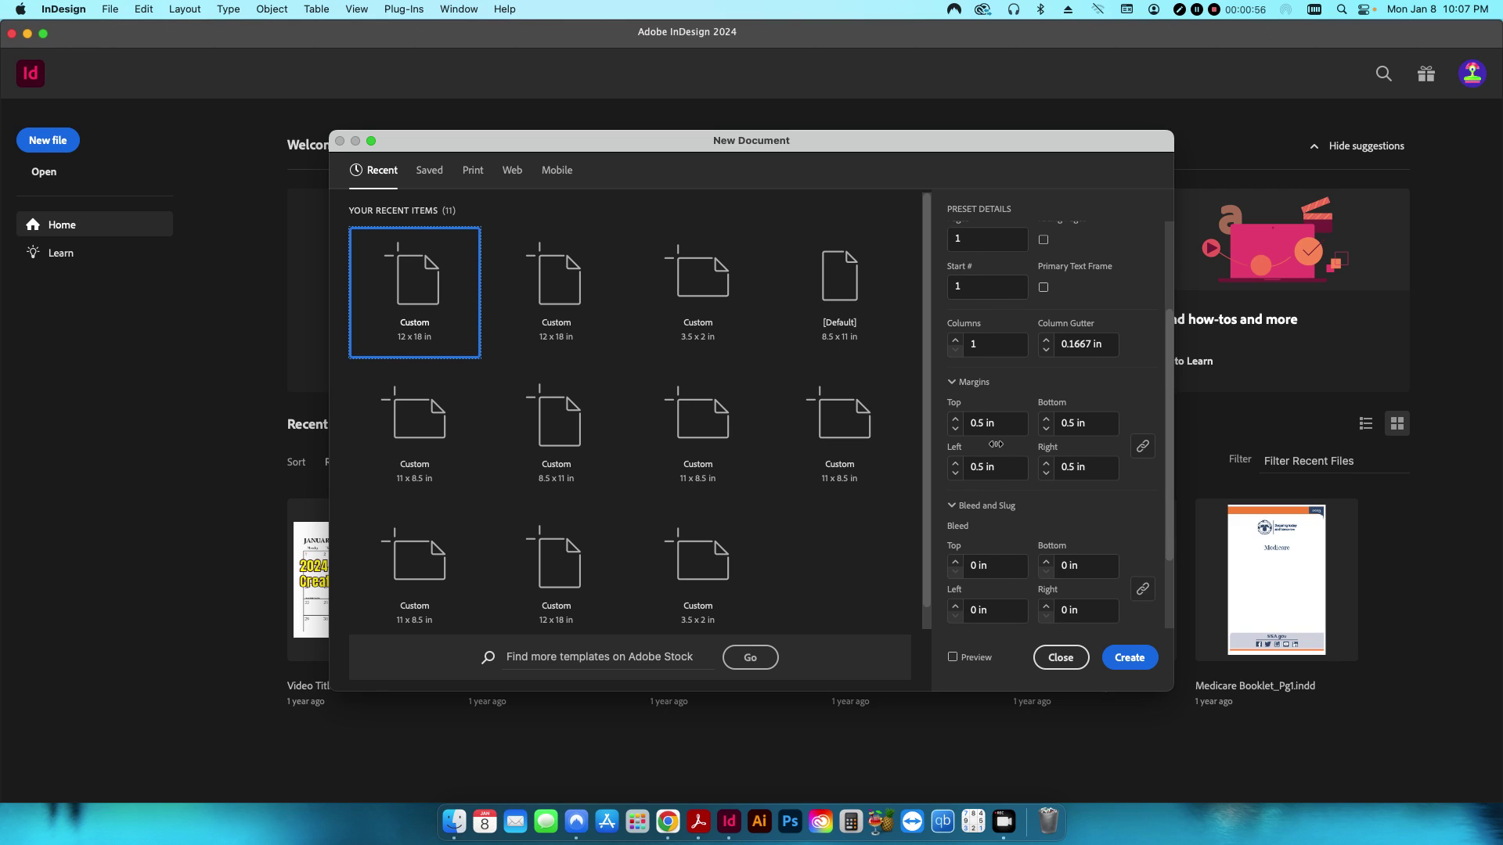
scroll(1017, 544, "down", 4)
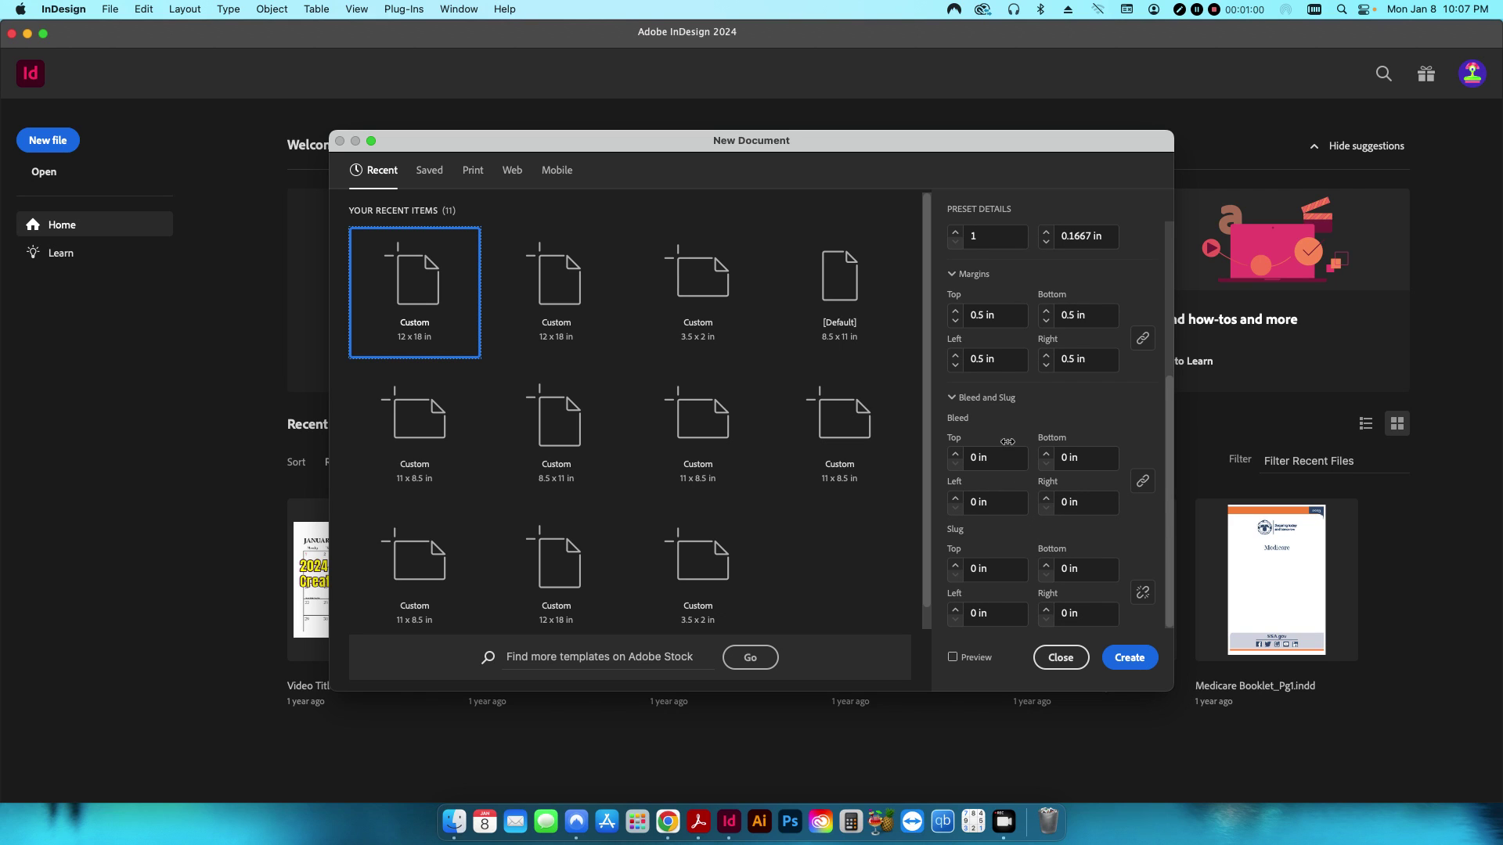
left_click(1128, 659)
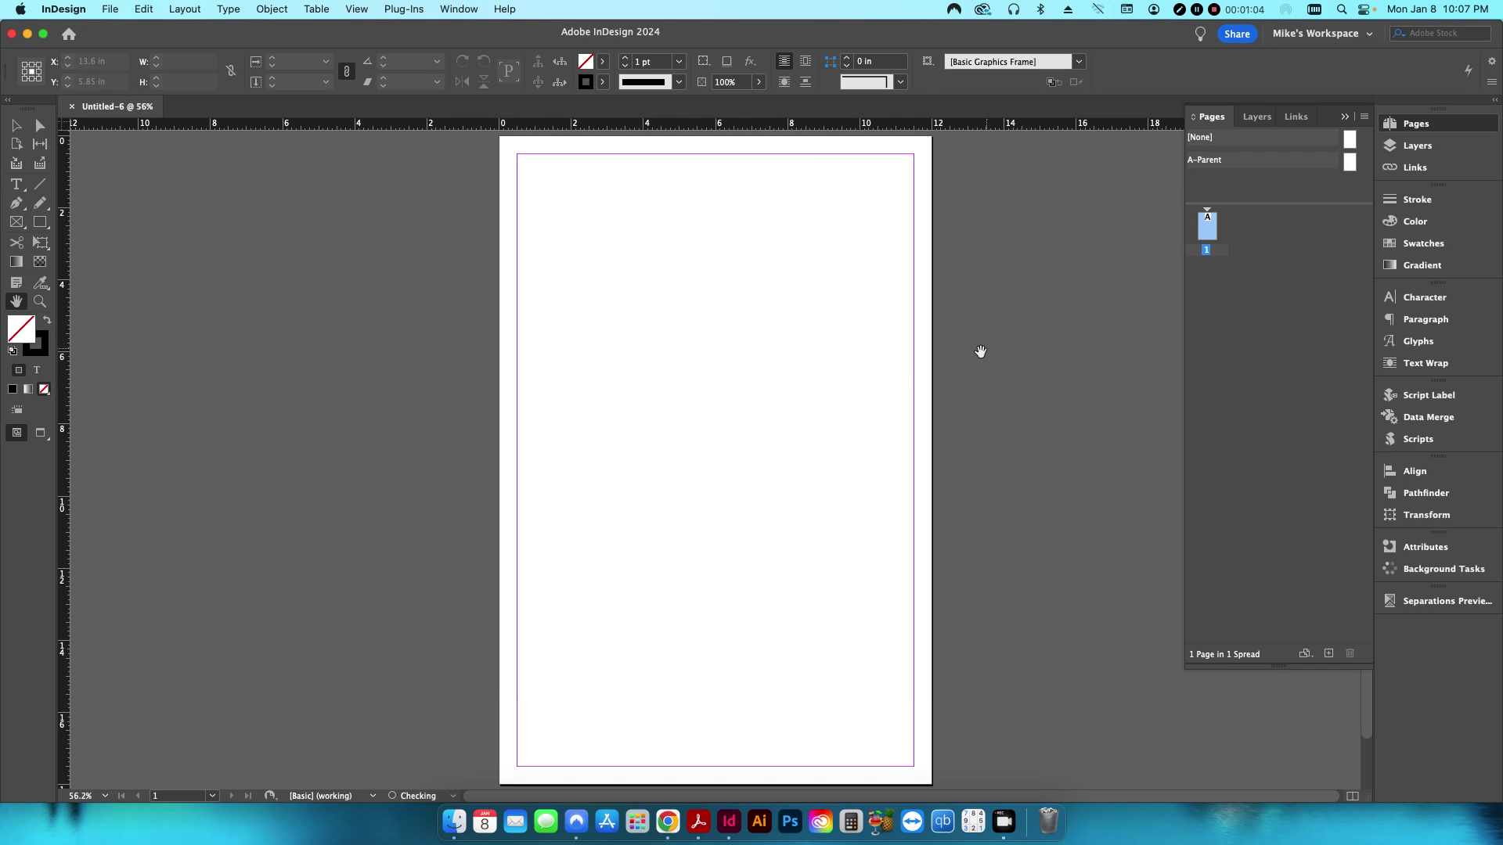
- Rename Layer 1 as "Placed Card Designs"
left_click(1417, 146)
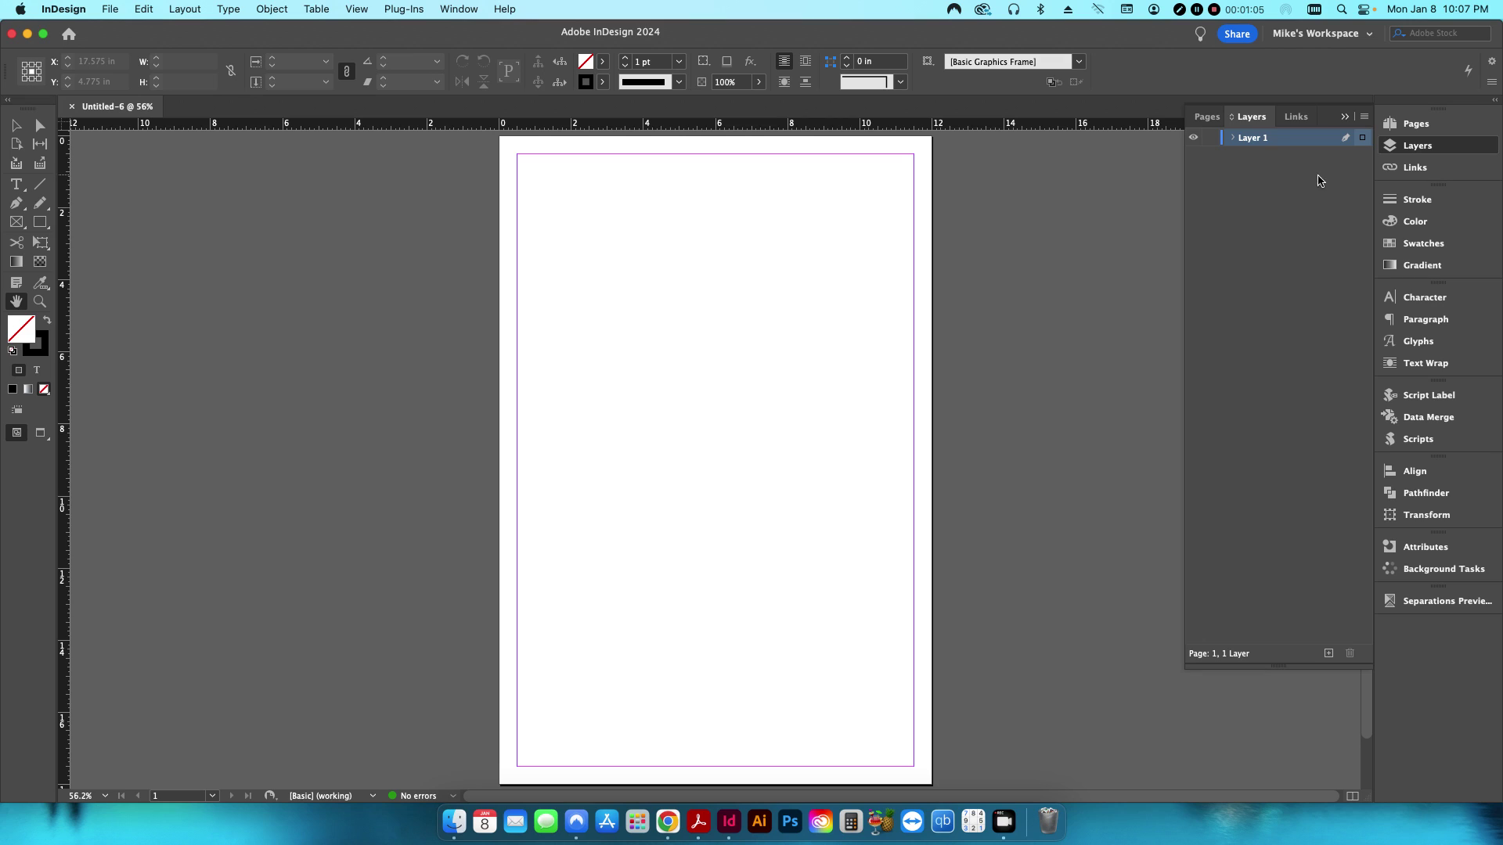
double_click(1256, 137)
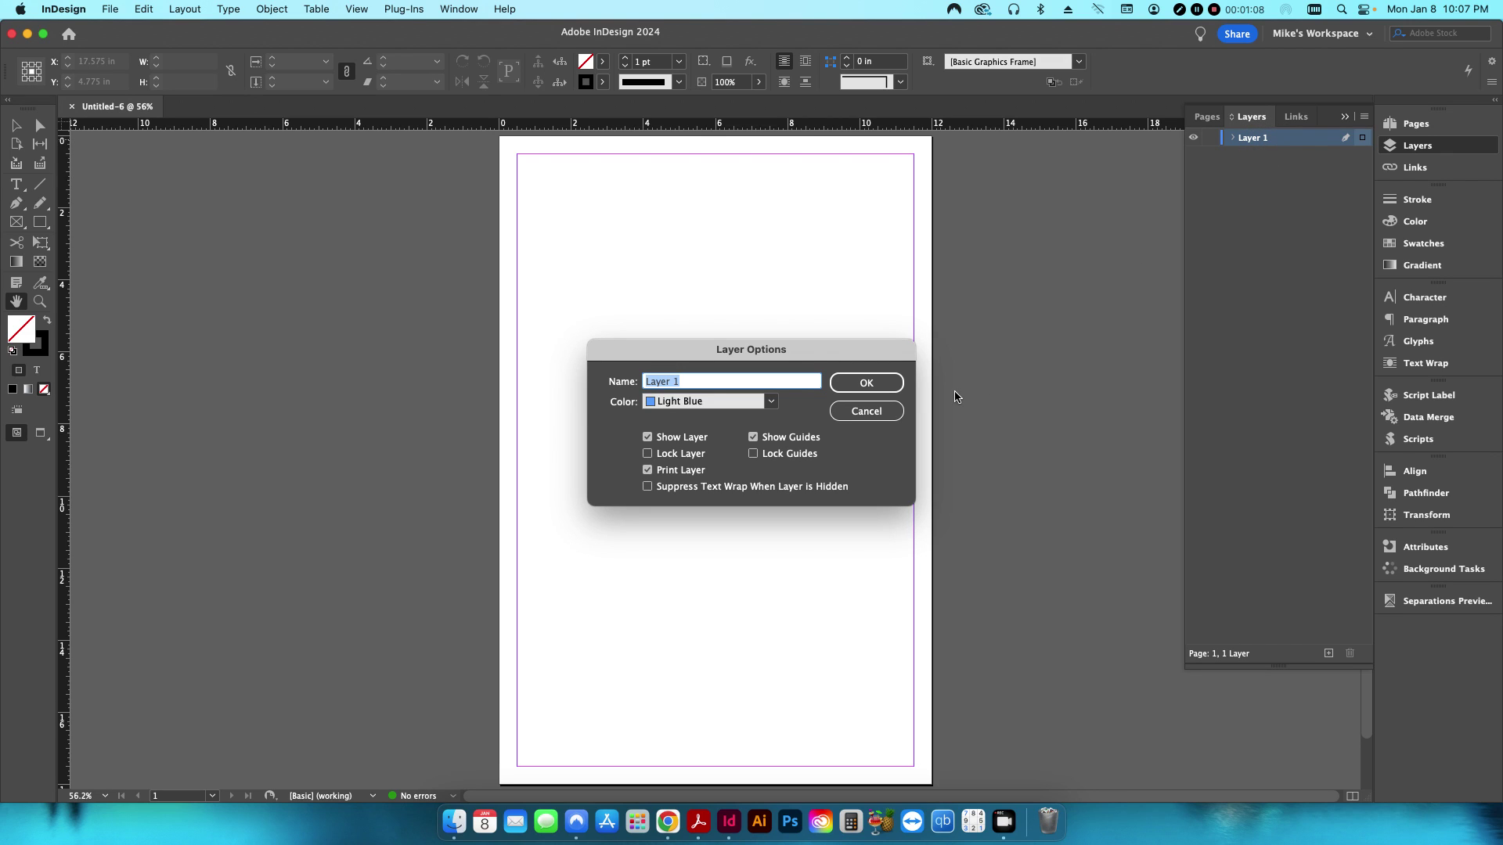
type("Placed Card")
key("Return")
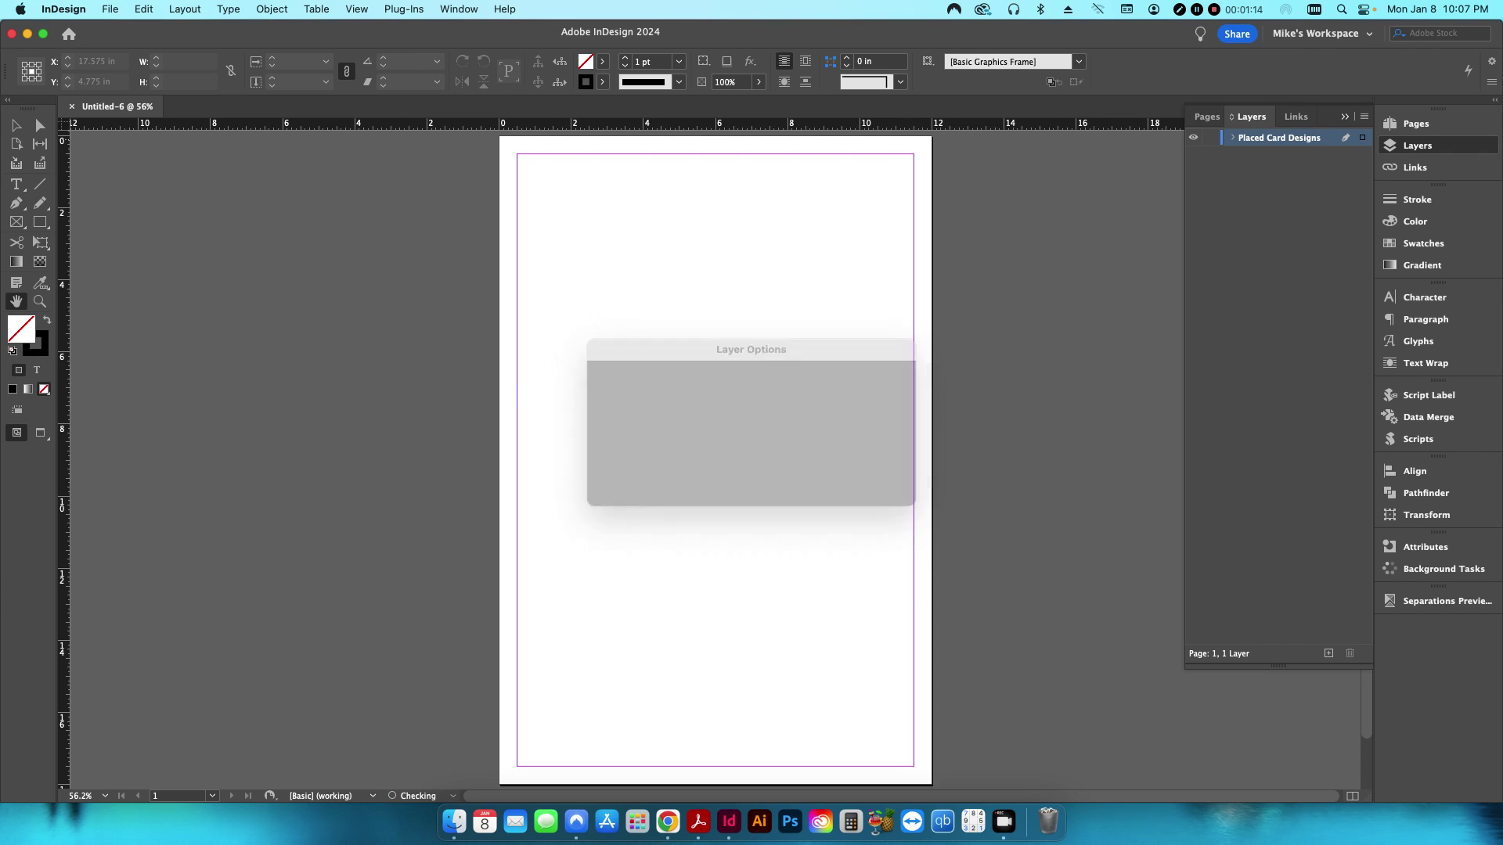
- Open the A-Parent page for editing and set the default stroke to none
left_click(1411, 125)
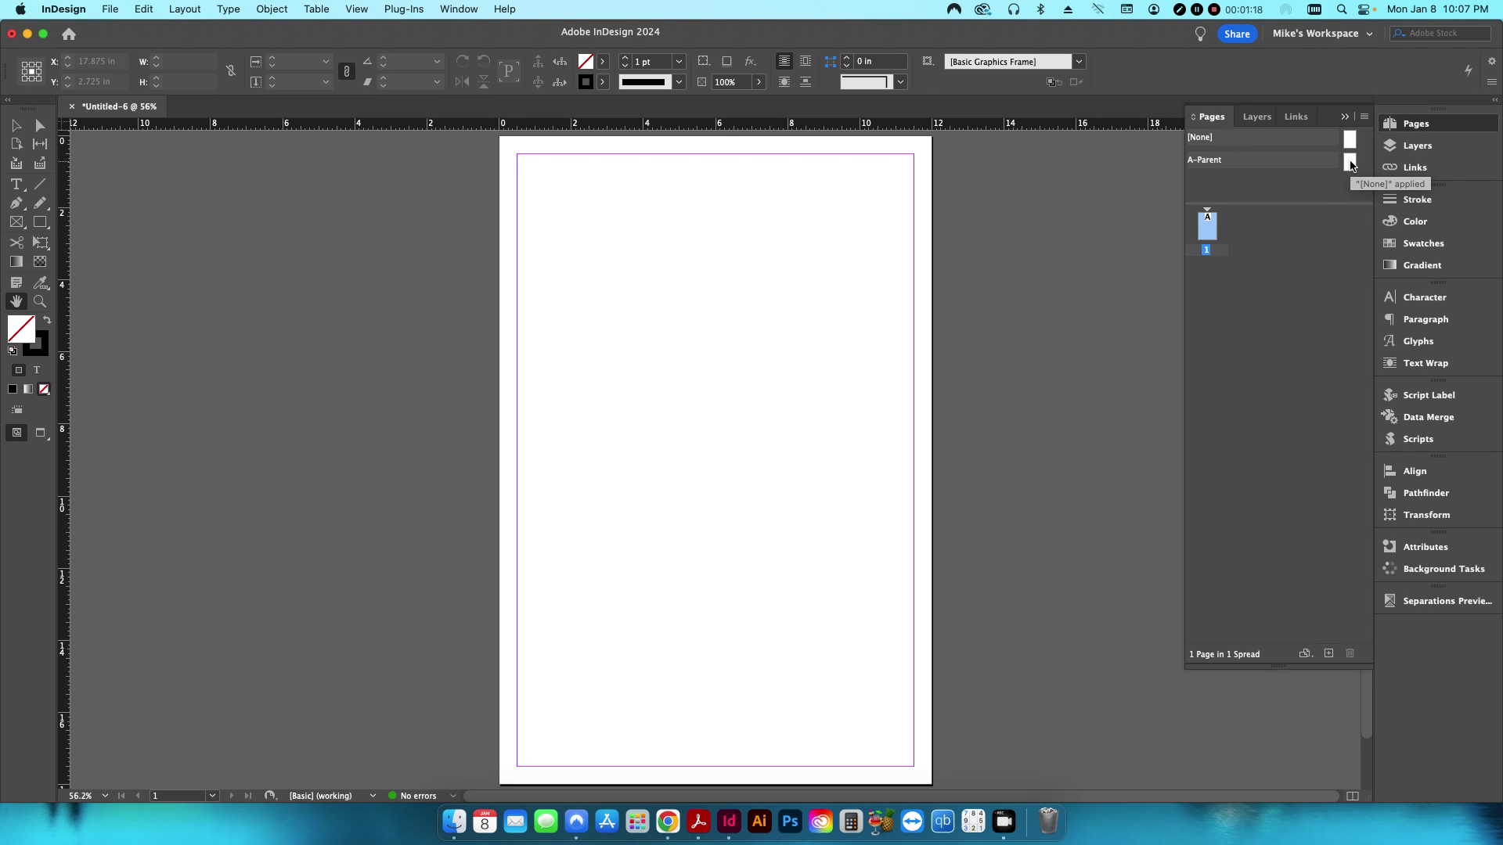
double_click(1350, 163)
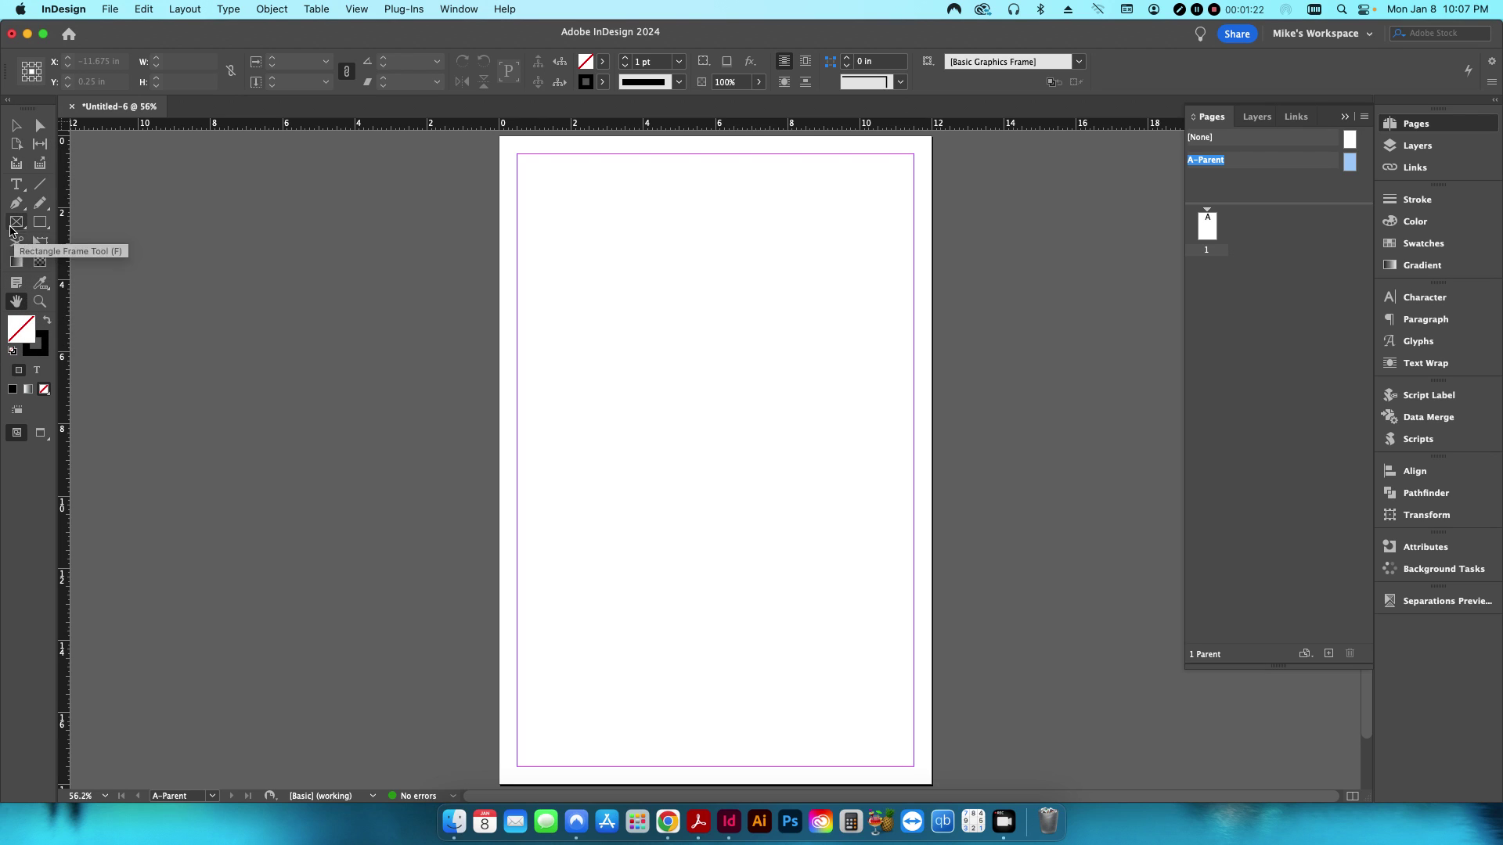
left_click(43, 347)
left_click(44, 389)
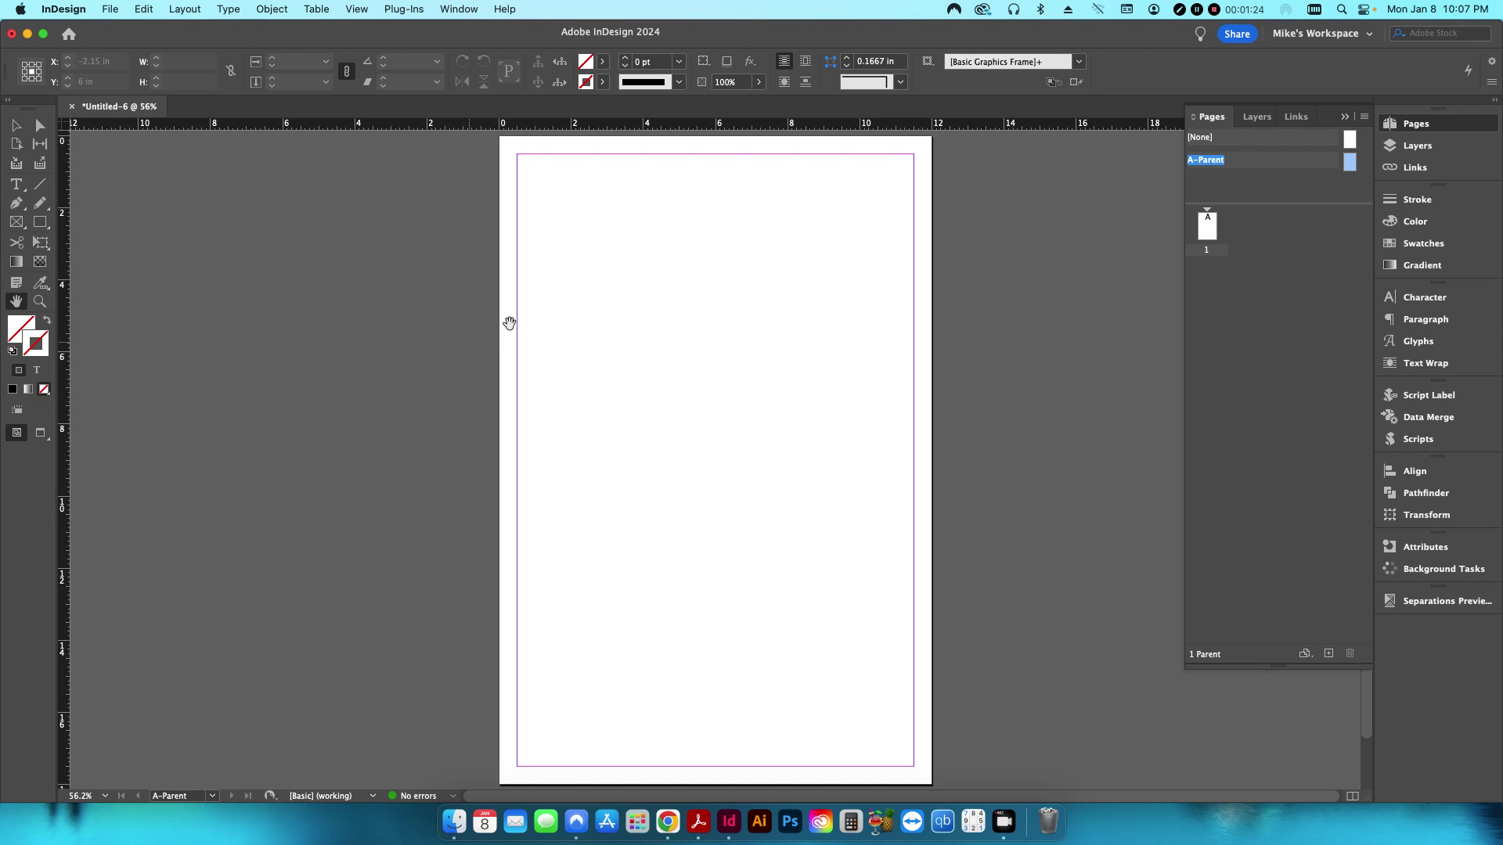
- Create a 3.5 x 2 in rectangle on the parent page and move it into the page's top-left corner
key("v")
left_click(40, 222)
left_click(577, 329)
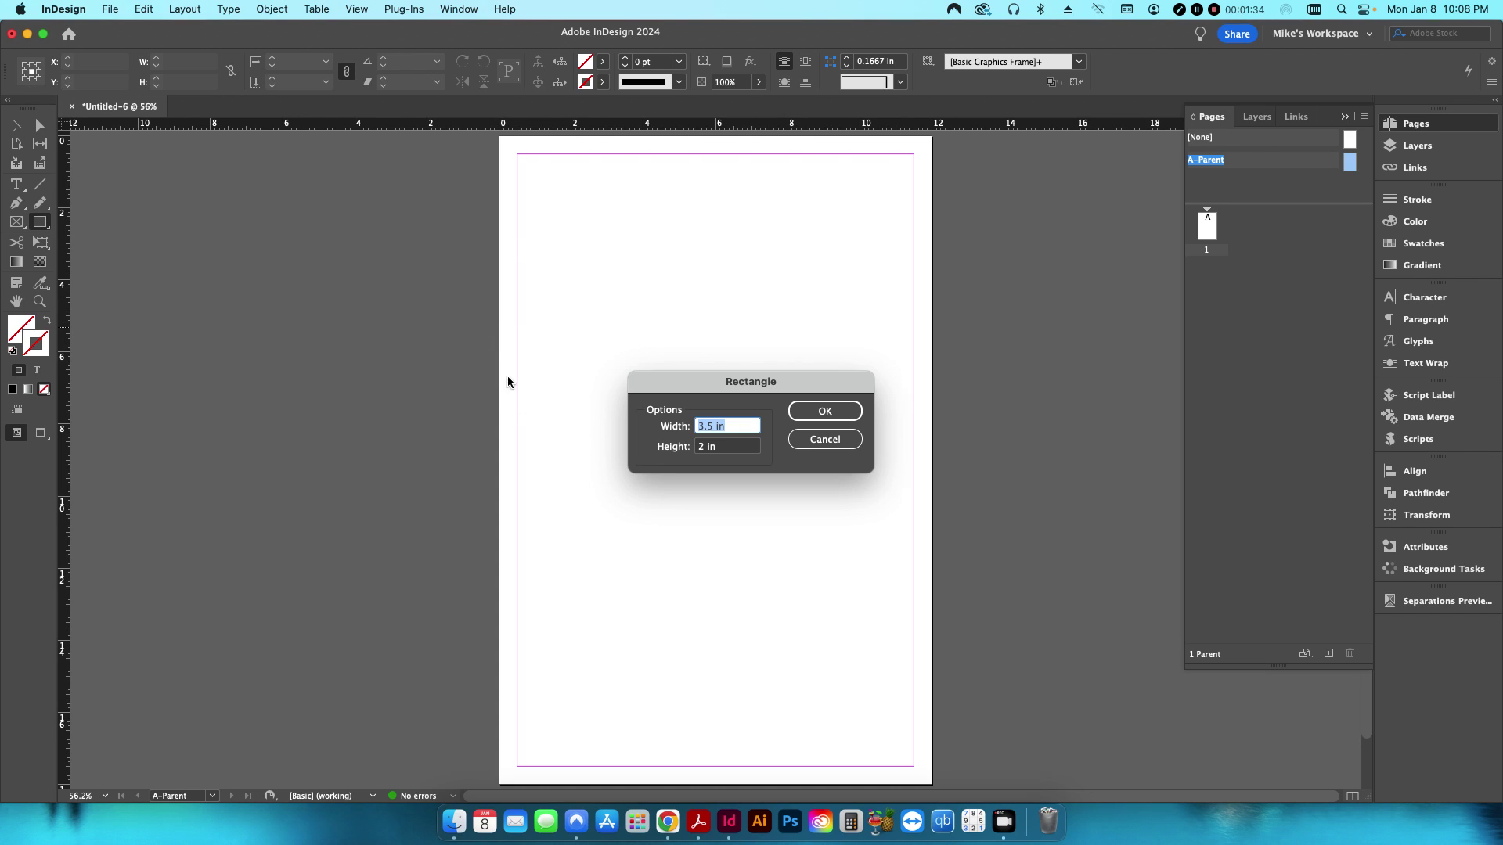
key("Return")
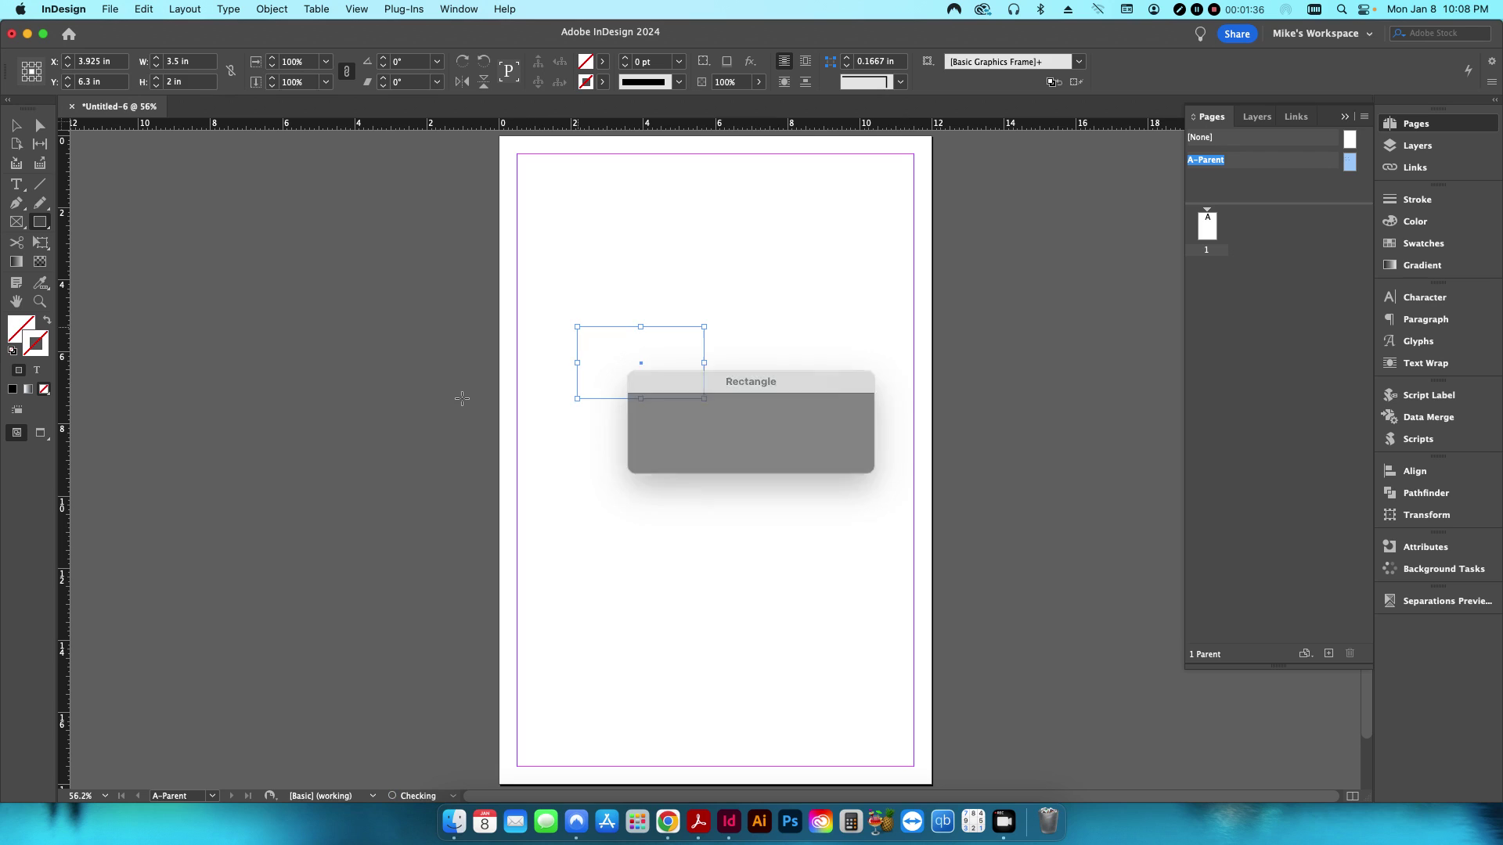
key("v")
left_click_drag(641, 368, 568, 183)
- Step and repeat the rectangle as a grid of 8 rows and 3 columns, offset 2.125 in vertically and 3.75 in horizontally
left_click(147, 9)
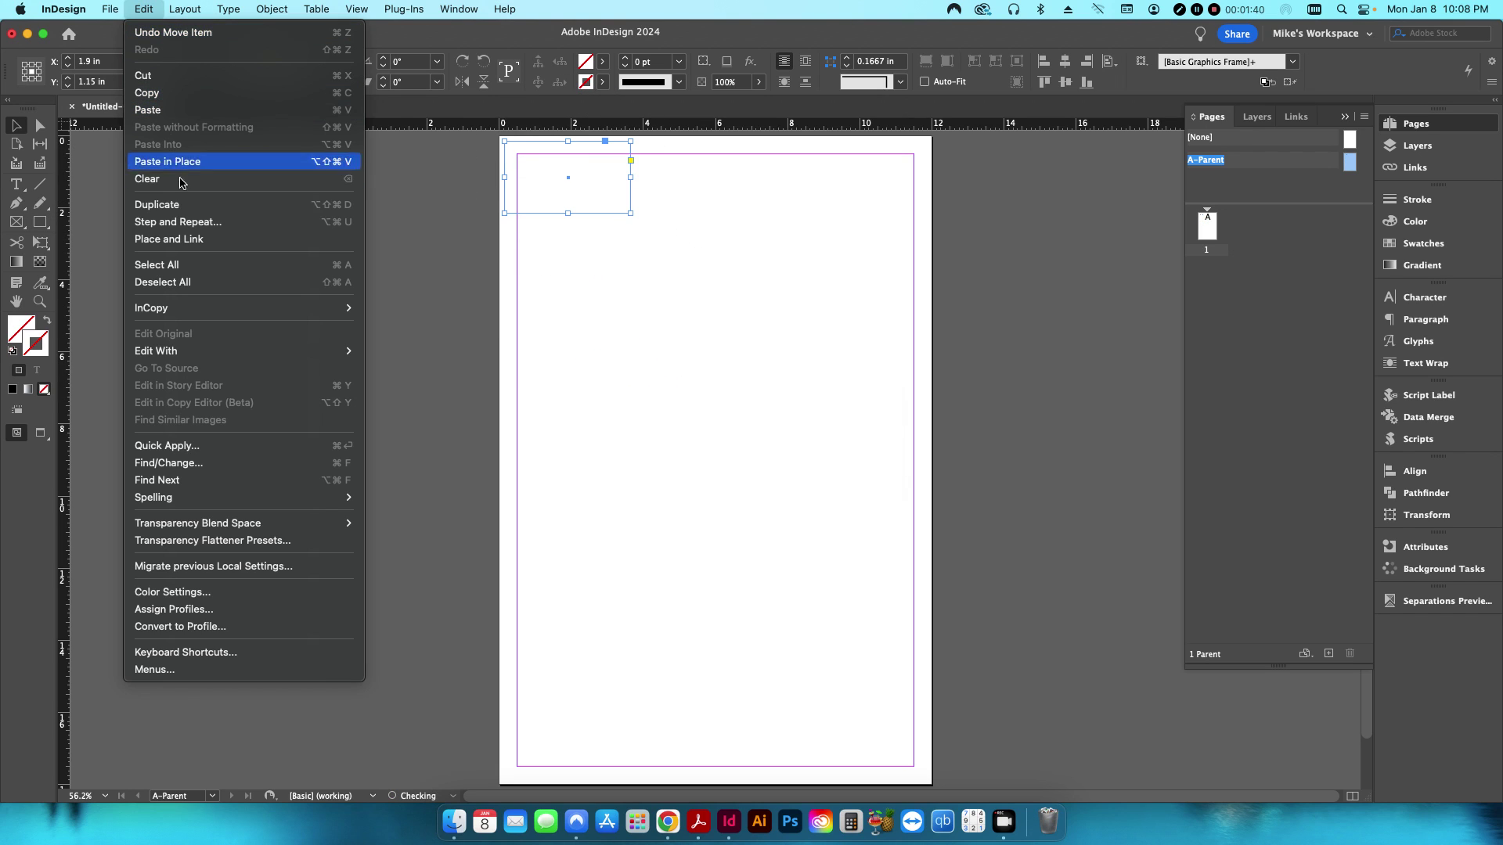
left_click(188, 221)
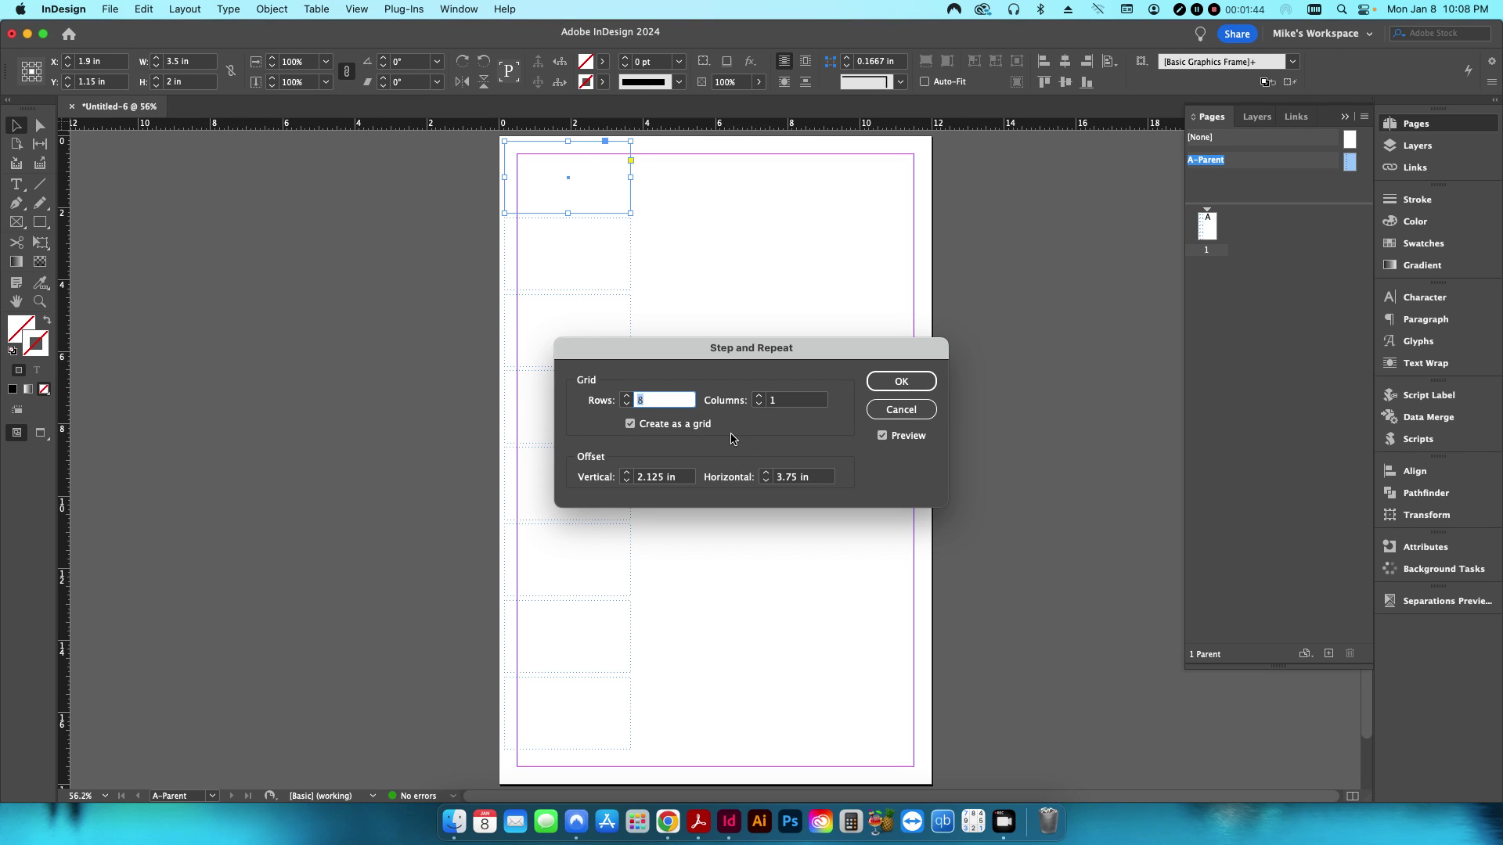
key("Tab")
type("2")
key("Tab")
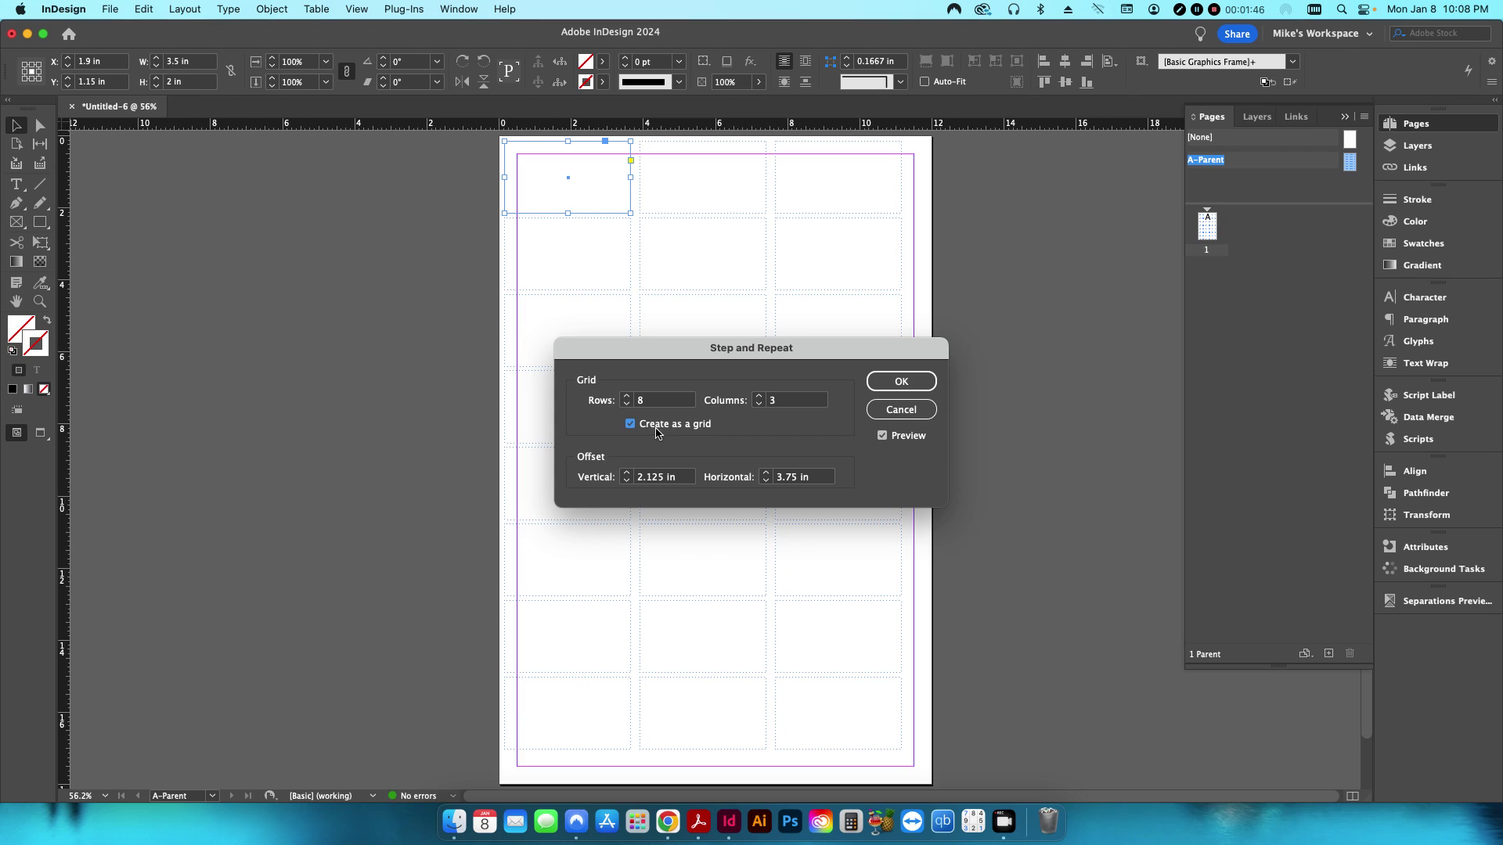
left_click(655, 429)
left_click(648, 430)
key("Tab")
left_click(900, 383)
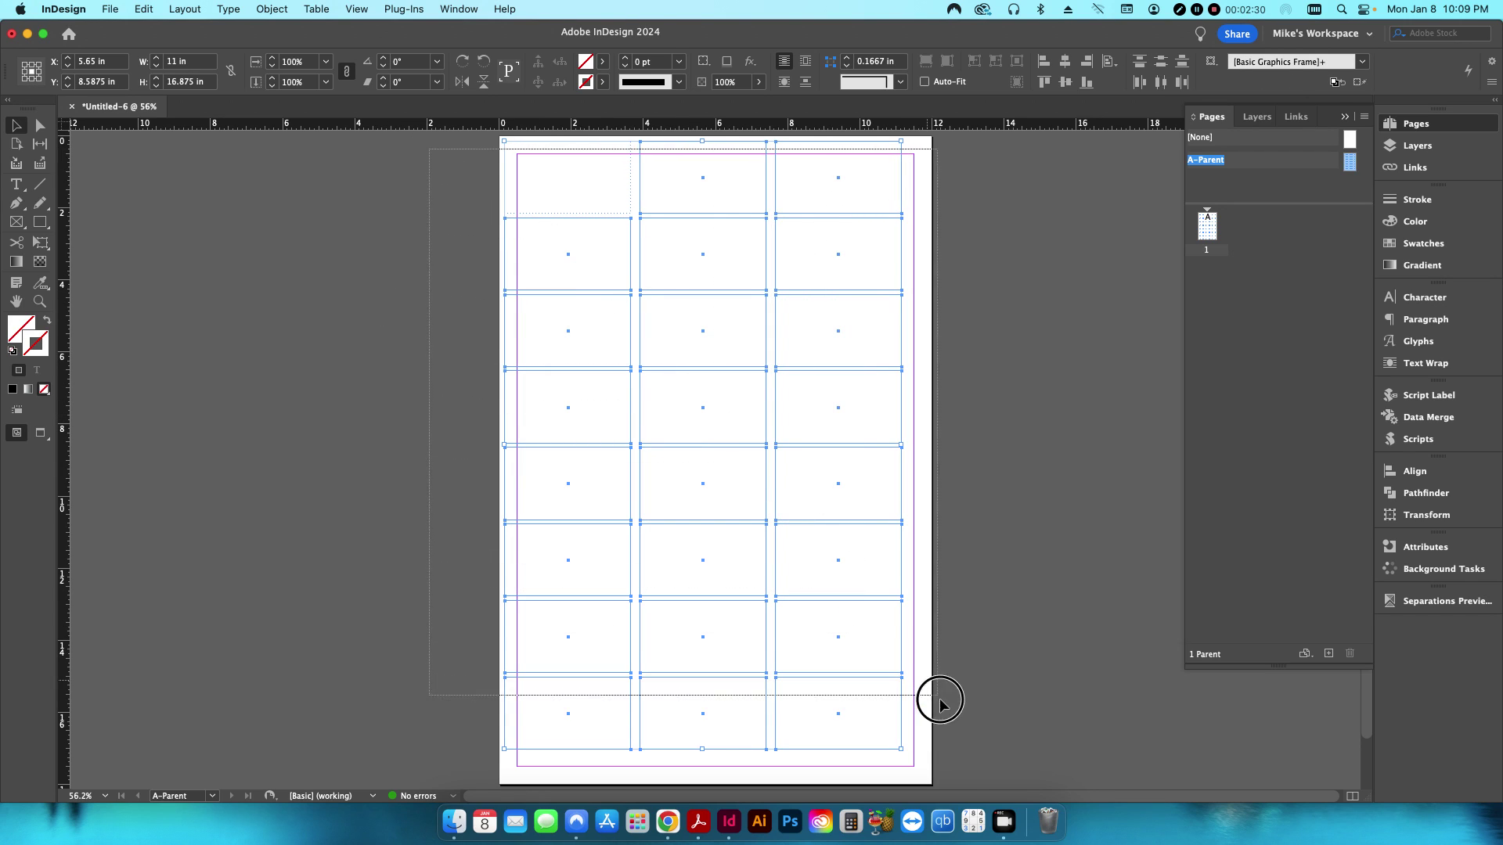
- Group all the card rectangles and center the group horizontally and vertically on the page
right_click(595, 374)
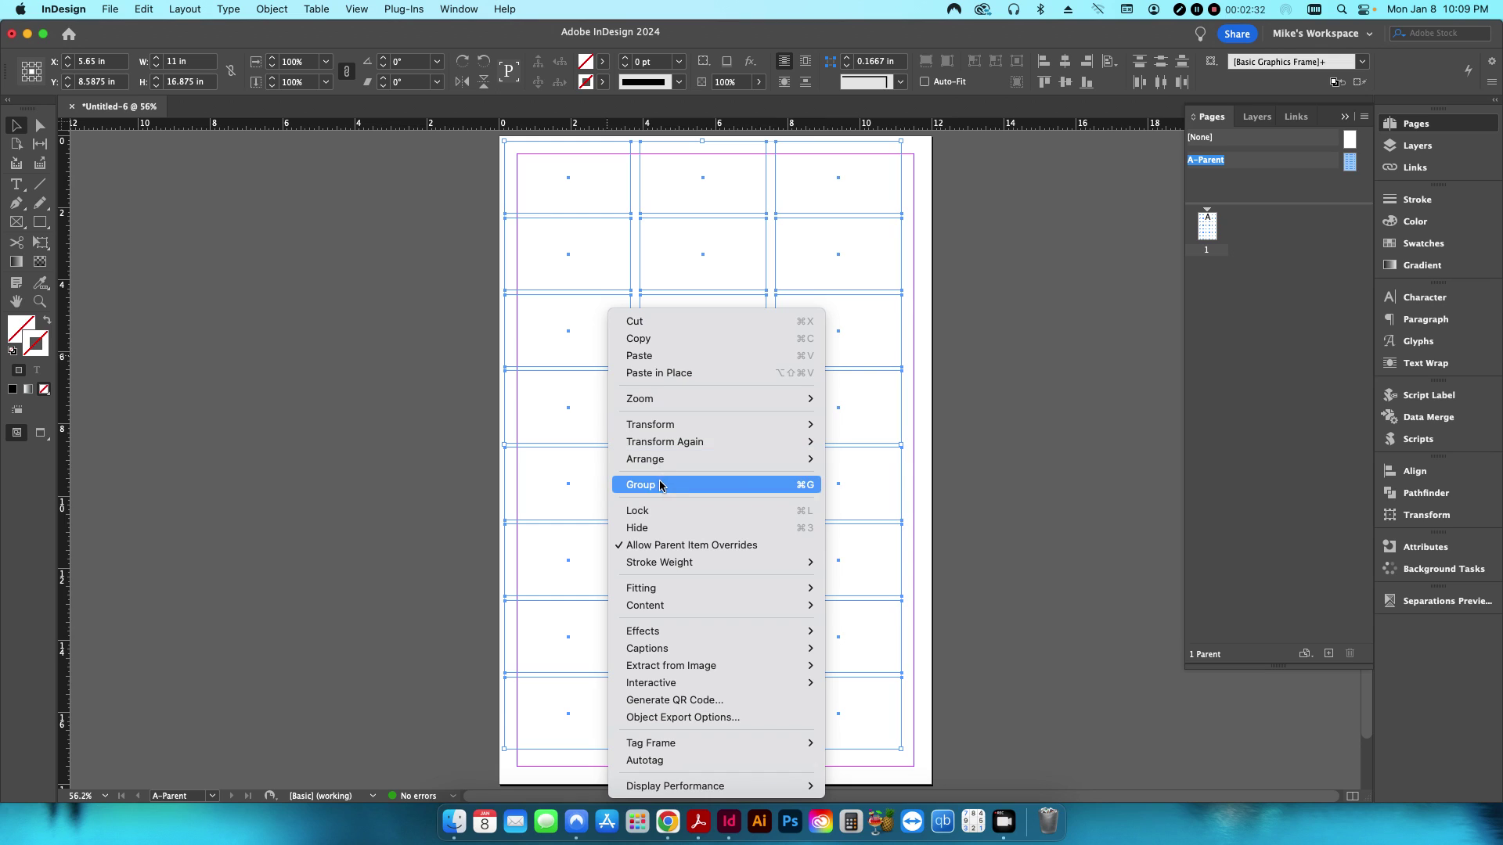
left_click(662, 483)
left_click(1384, 471)
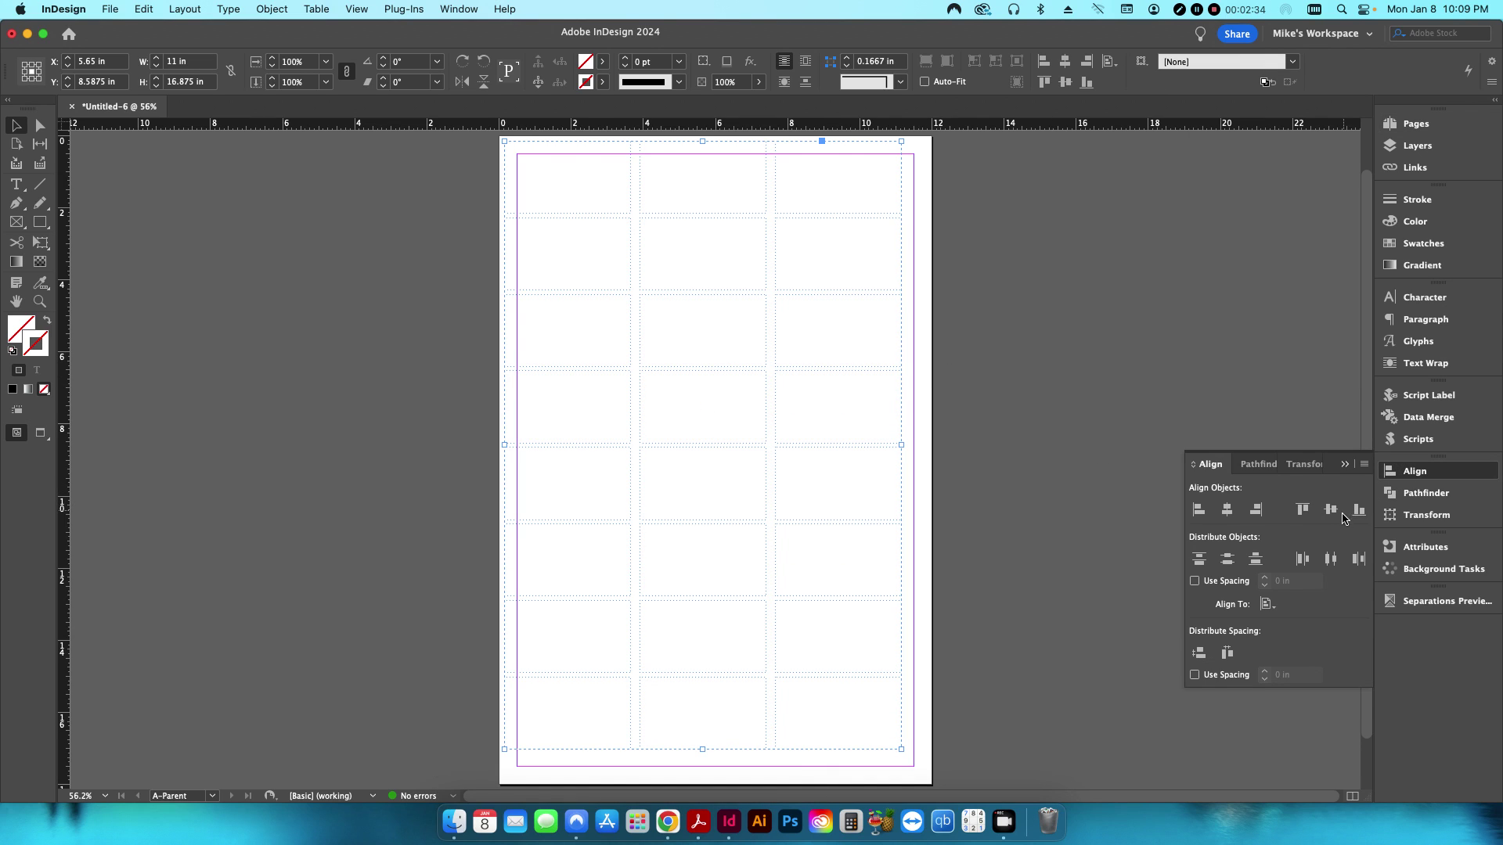
left_click(1227, 510)
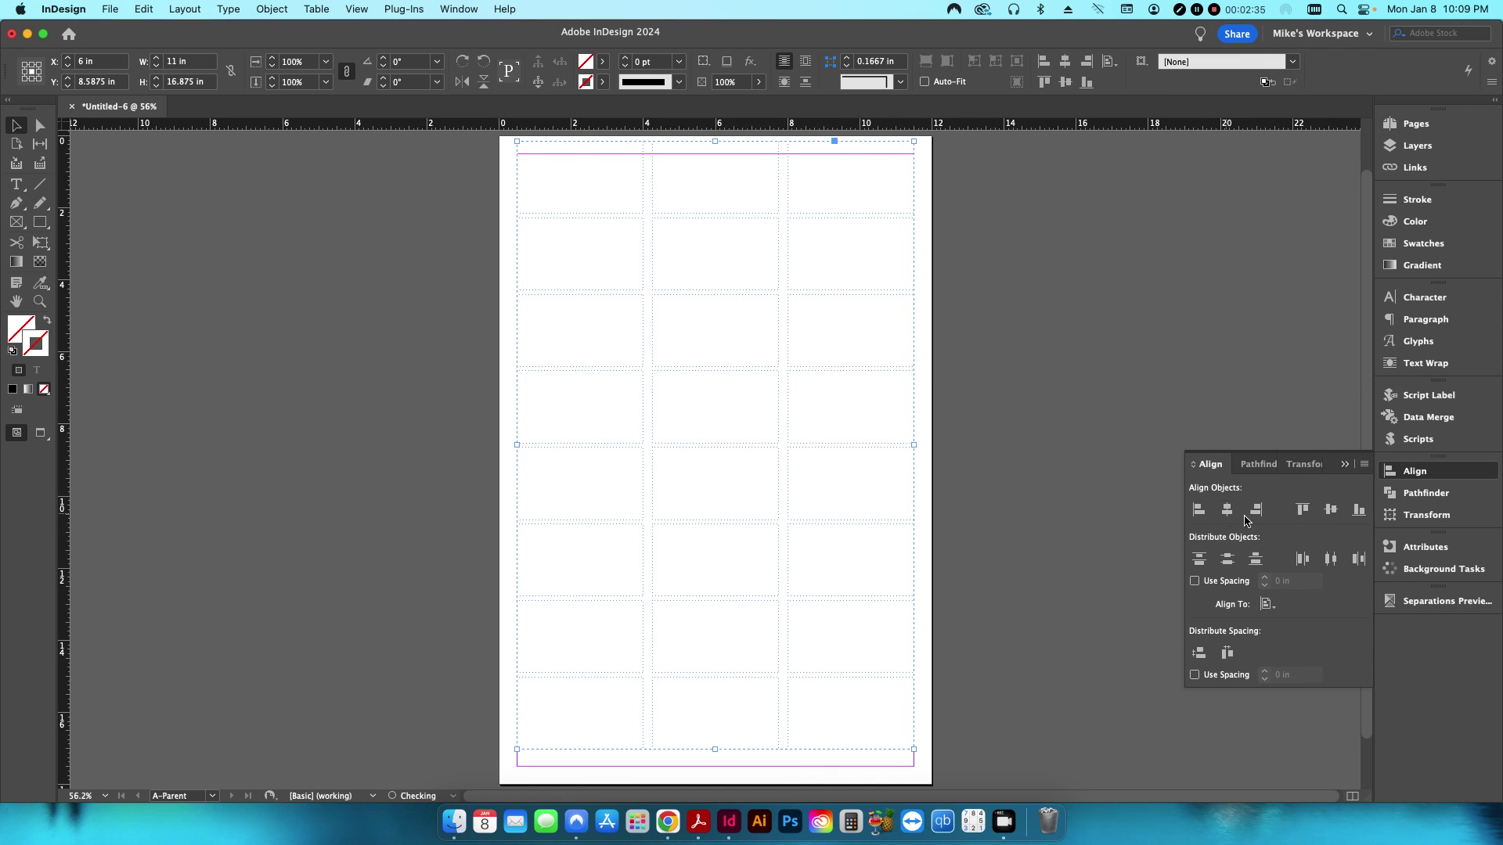
left_click(1330, 509)
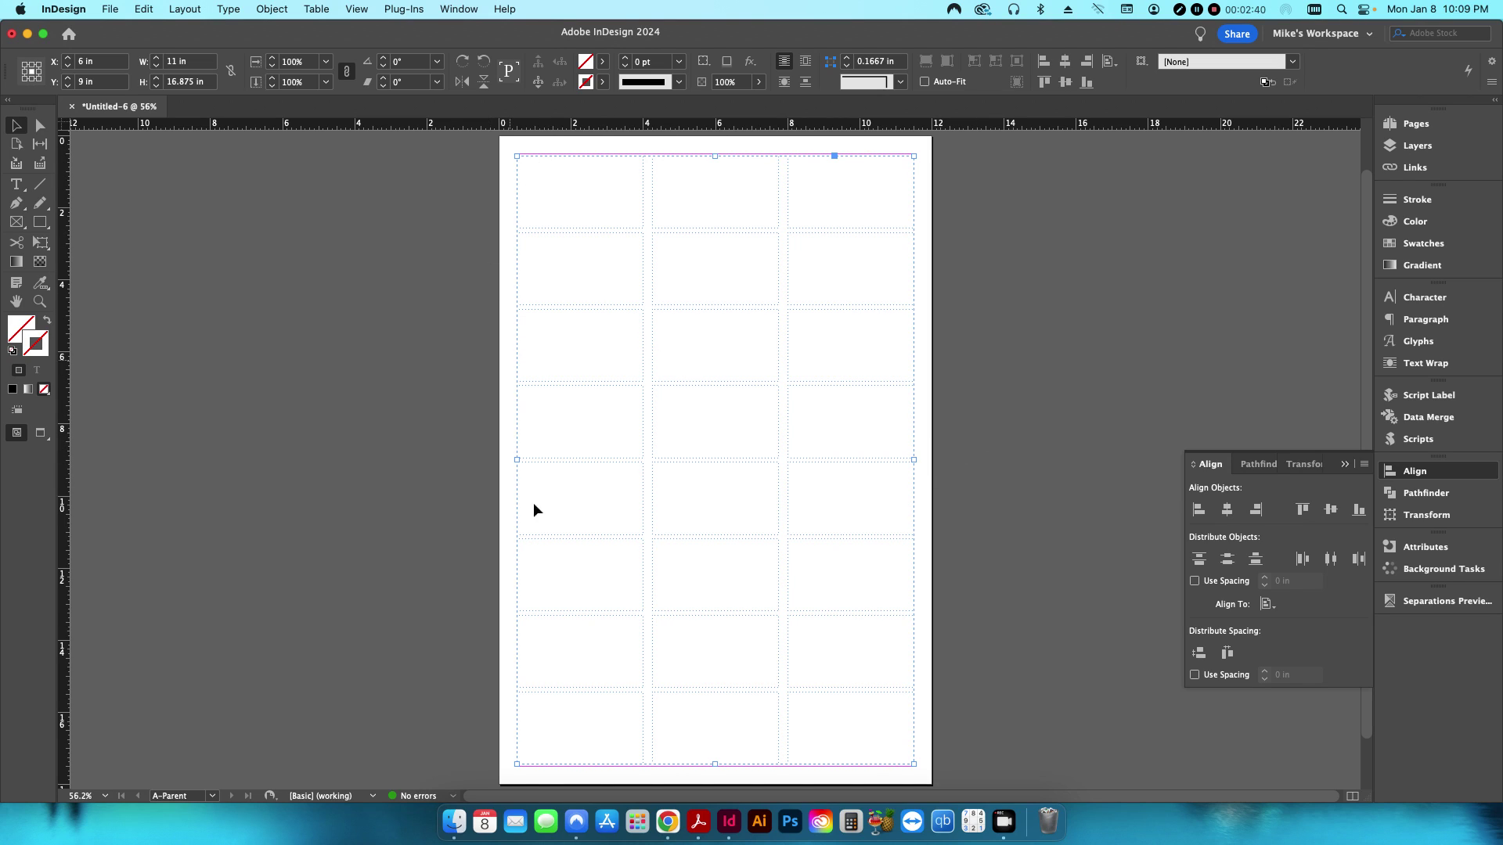
- Set the parent page's top and bottom margins to 0.5625 in
left_click(185, 8)
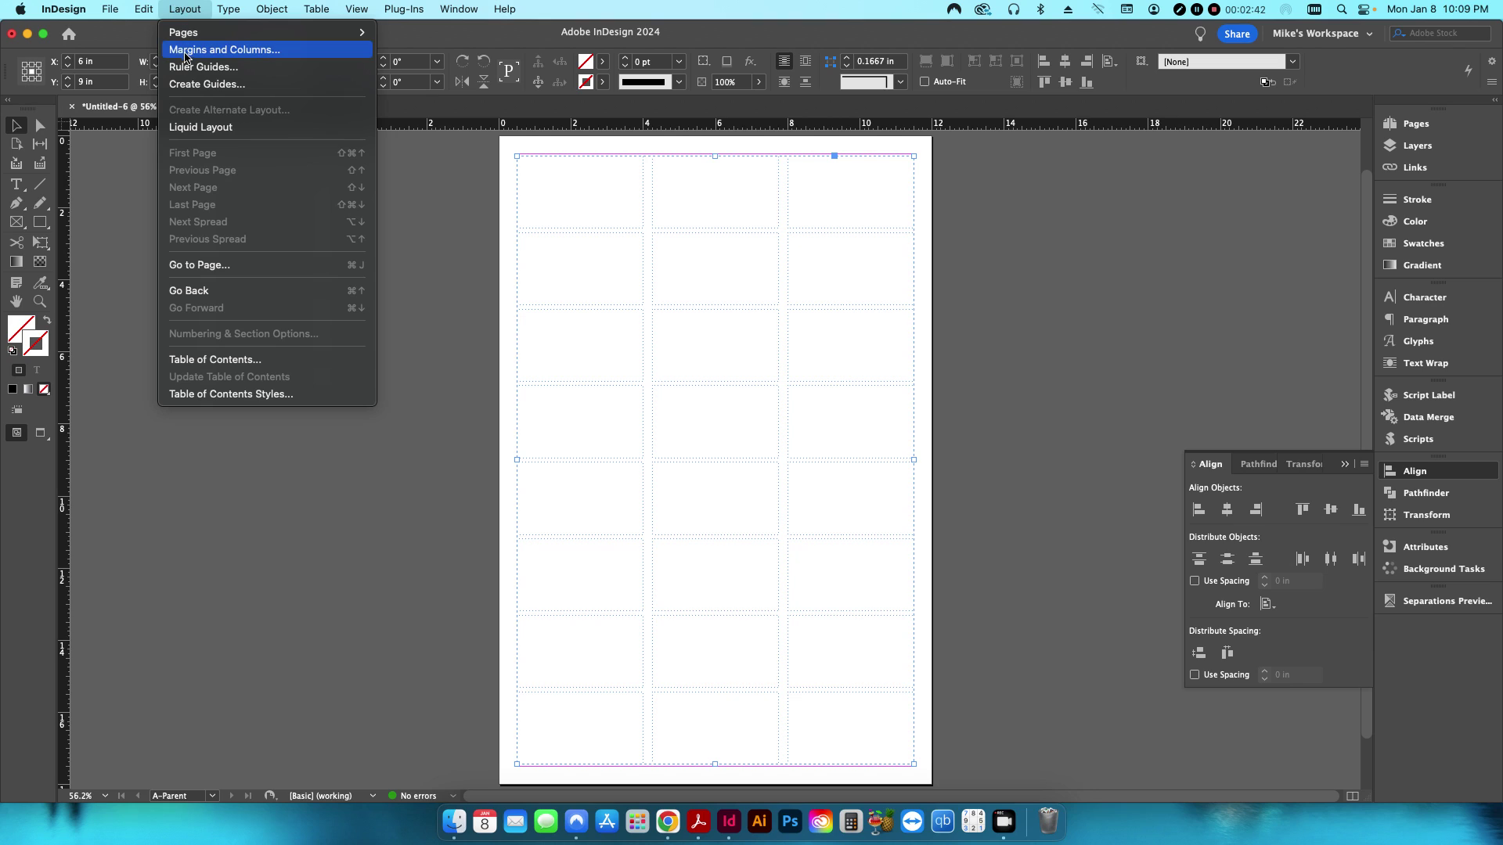
left_click(188, 53)
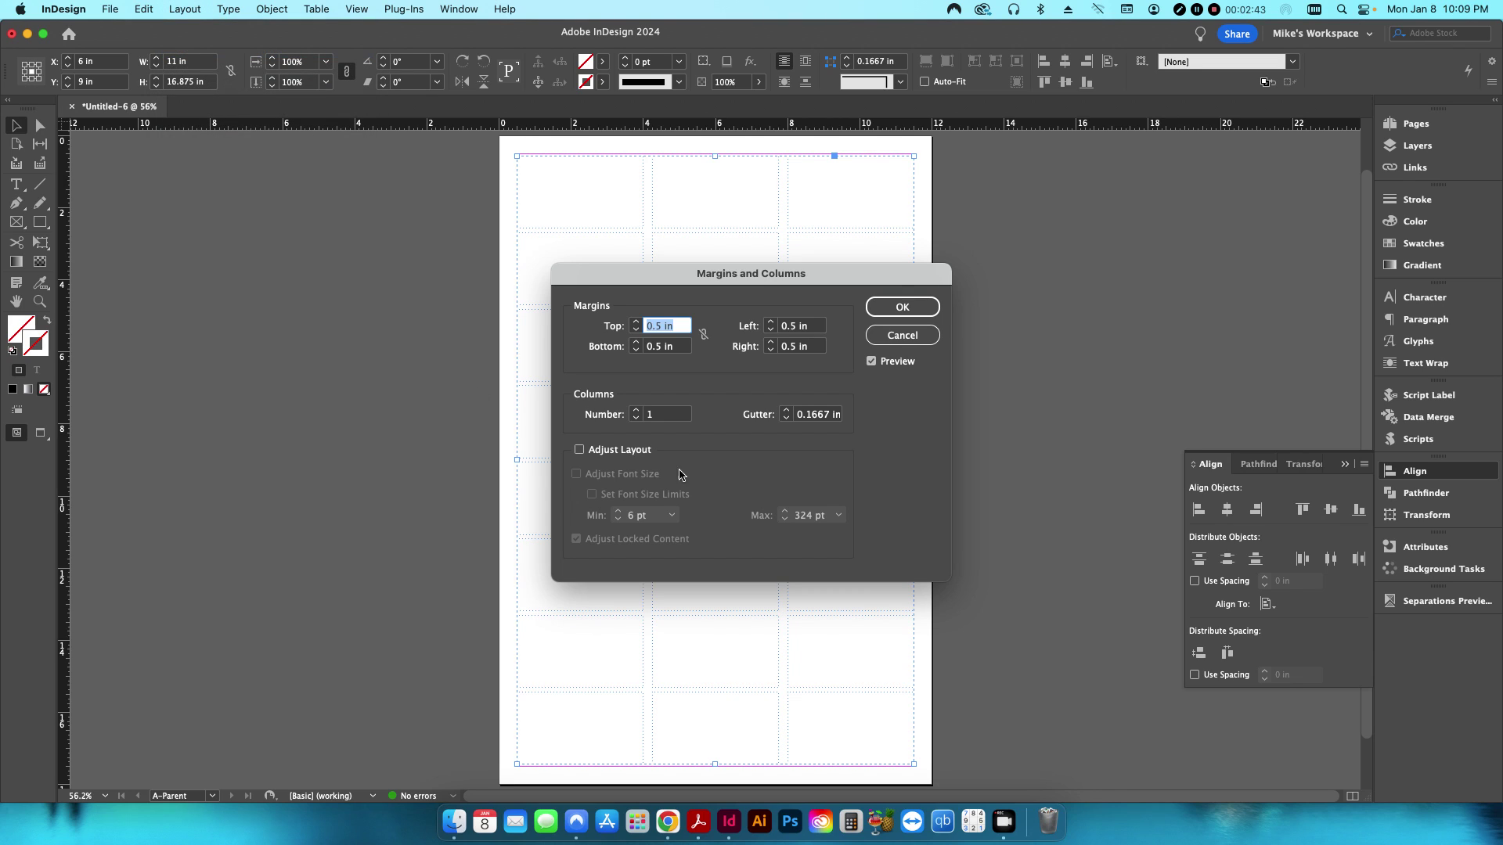
left_click(636, 322)
left_click(636, 344)
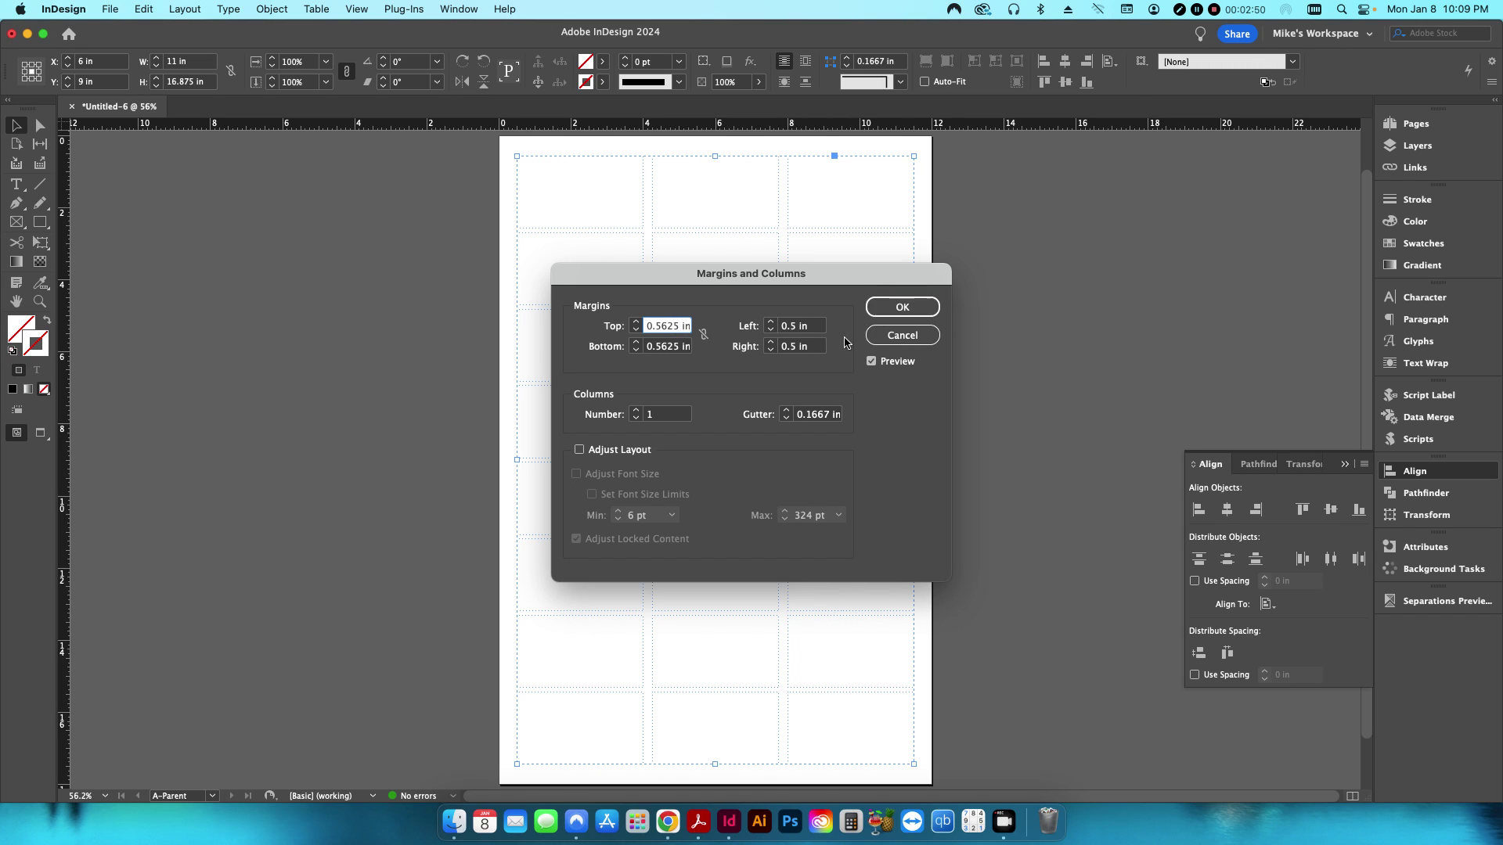
left_click(882, 309)
- Ungroup the centered card grid and select all of its individual rectangles
right_click(848, 399)
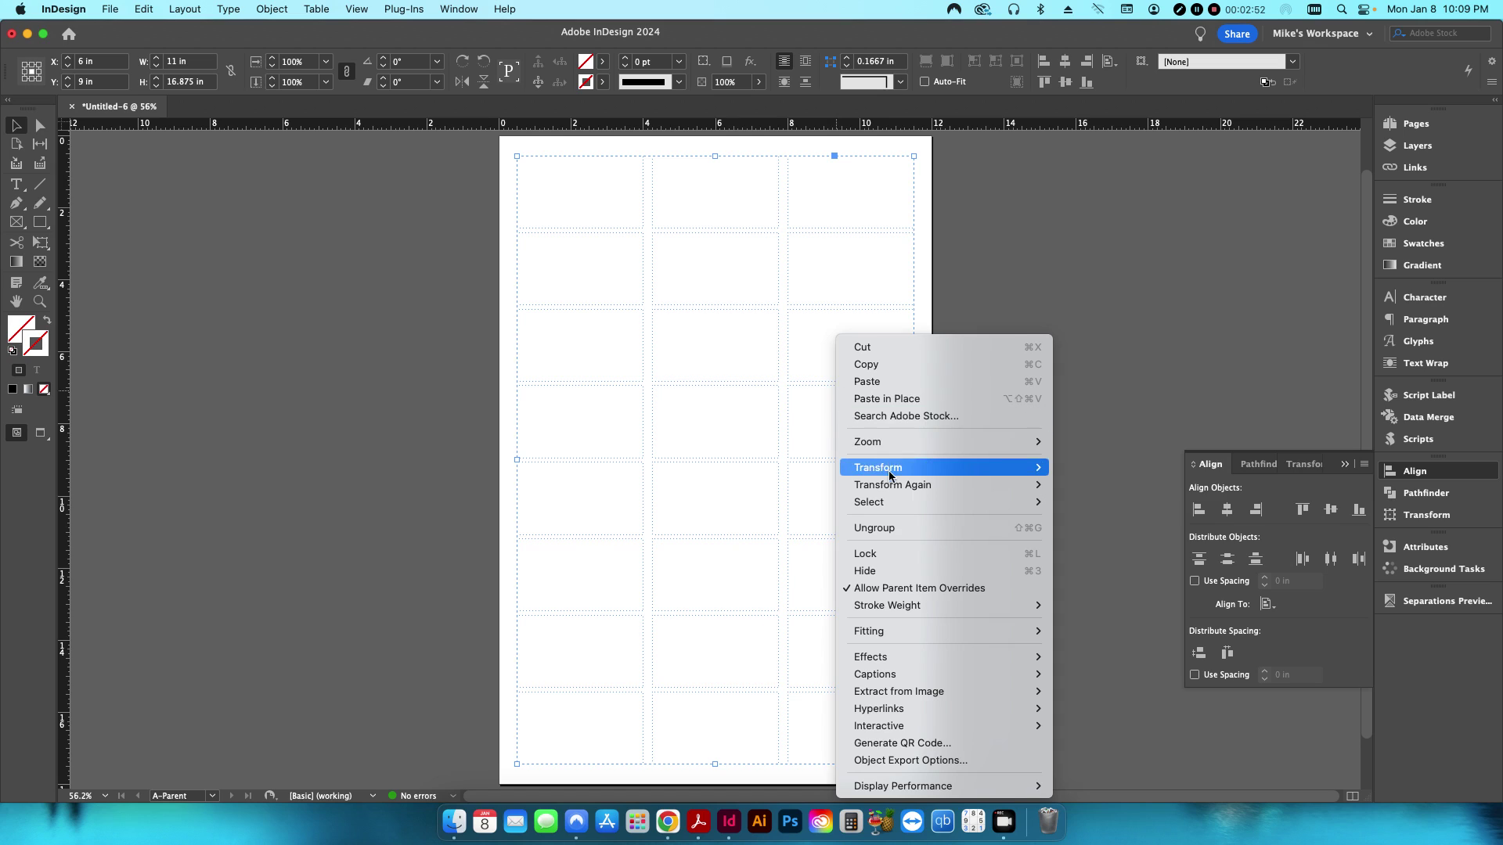
left_click(879, 528)
left_click(1024, 453)
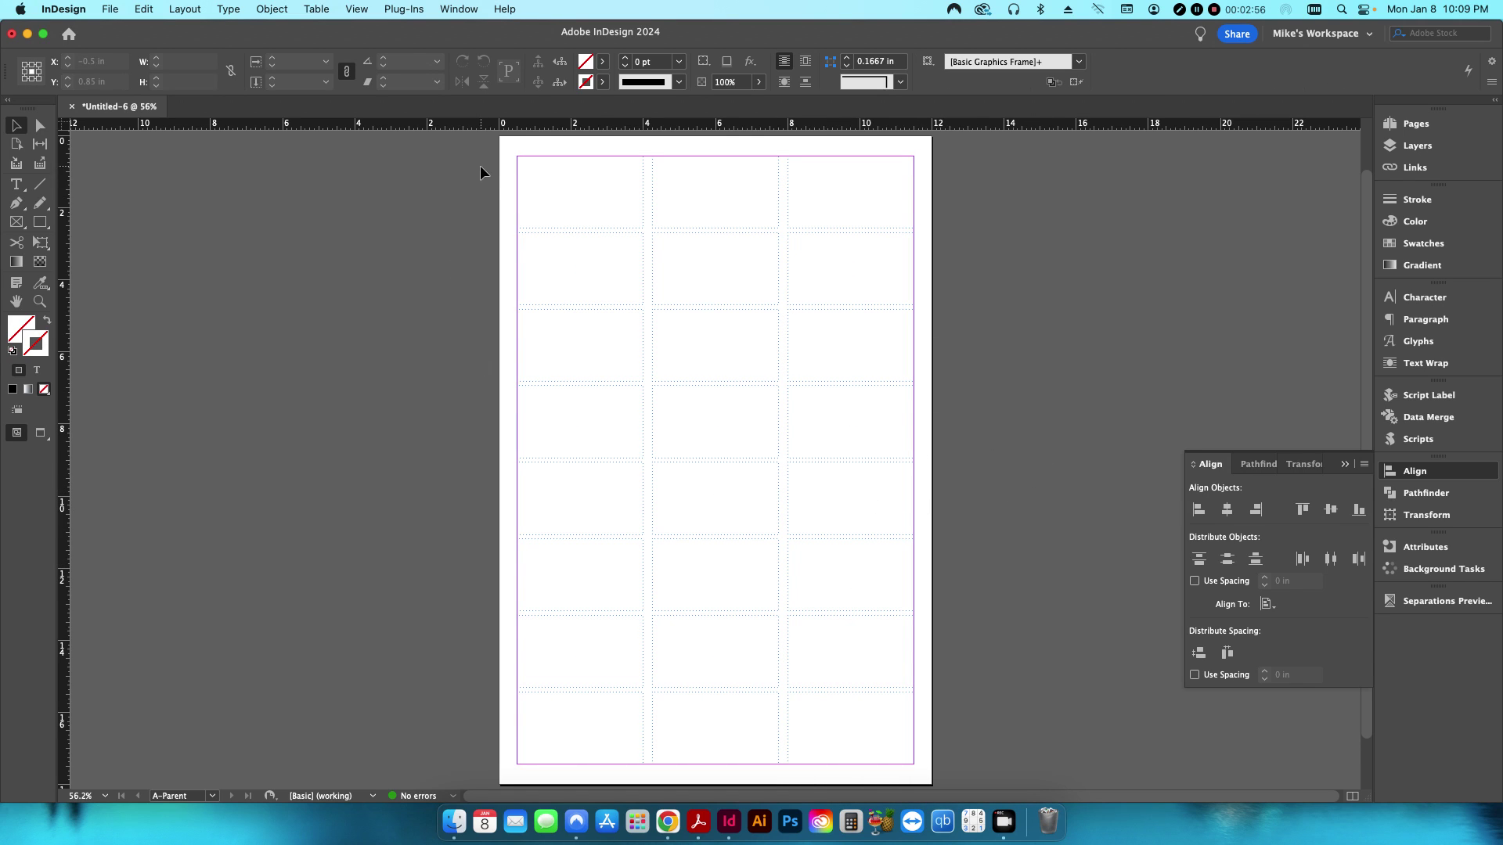
left_click_drag(479, 167, 444, 291)
left_click_drag(482, 180, 955, 753)
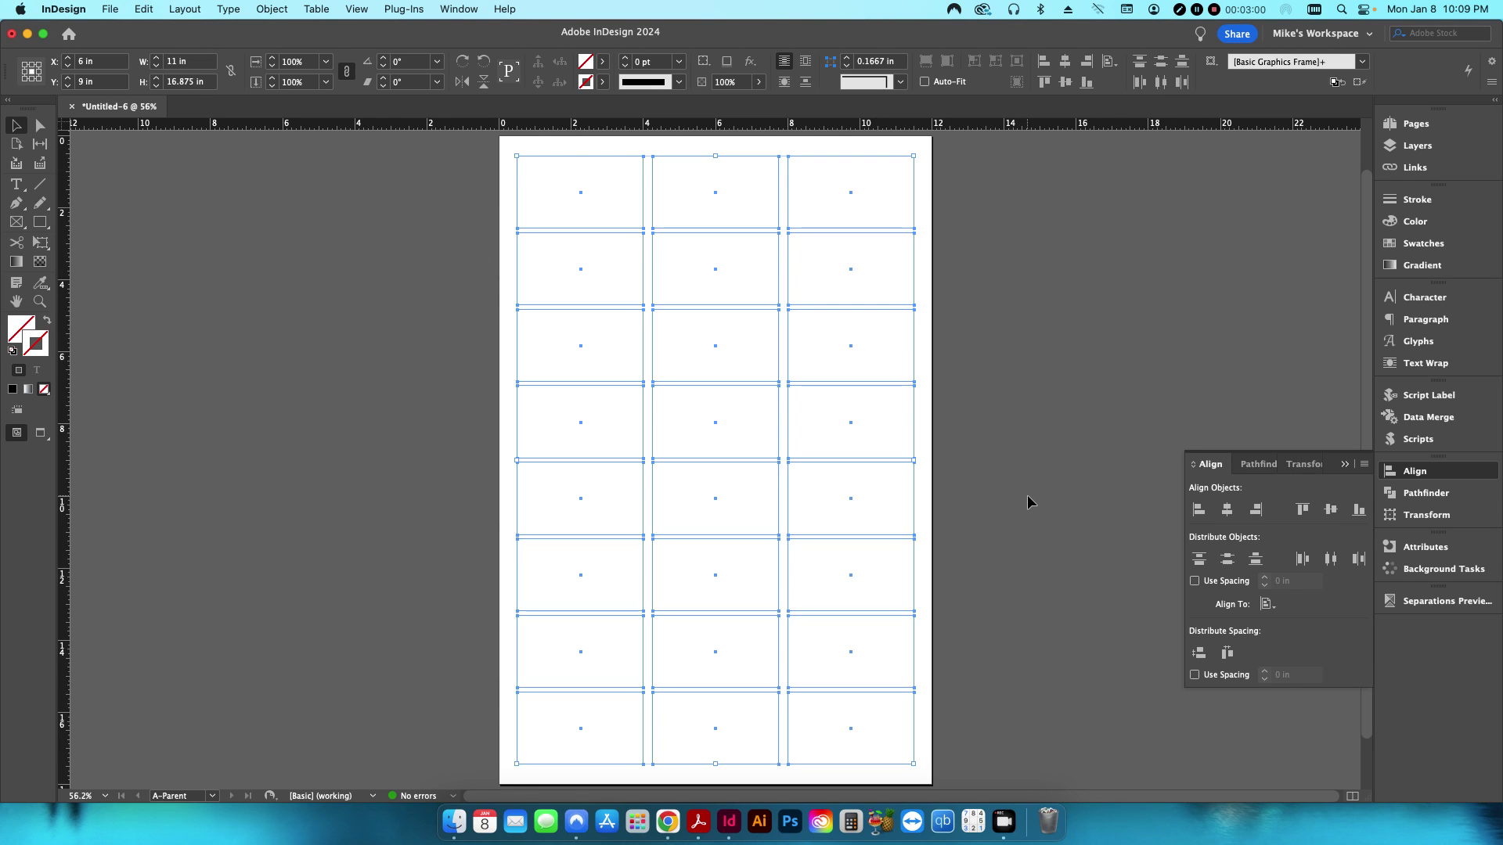
- Run the CropMarks script around each object with 0.25 in mark length, 9 pt offset, 0.25 pt stroke weight and no registration marks
left_click(1418, 439)
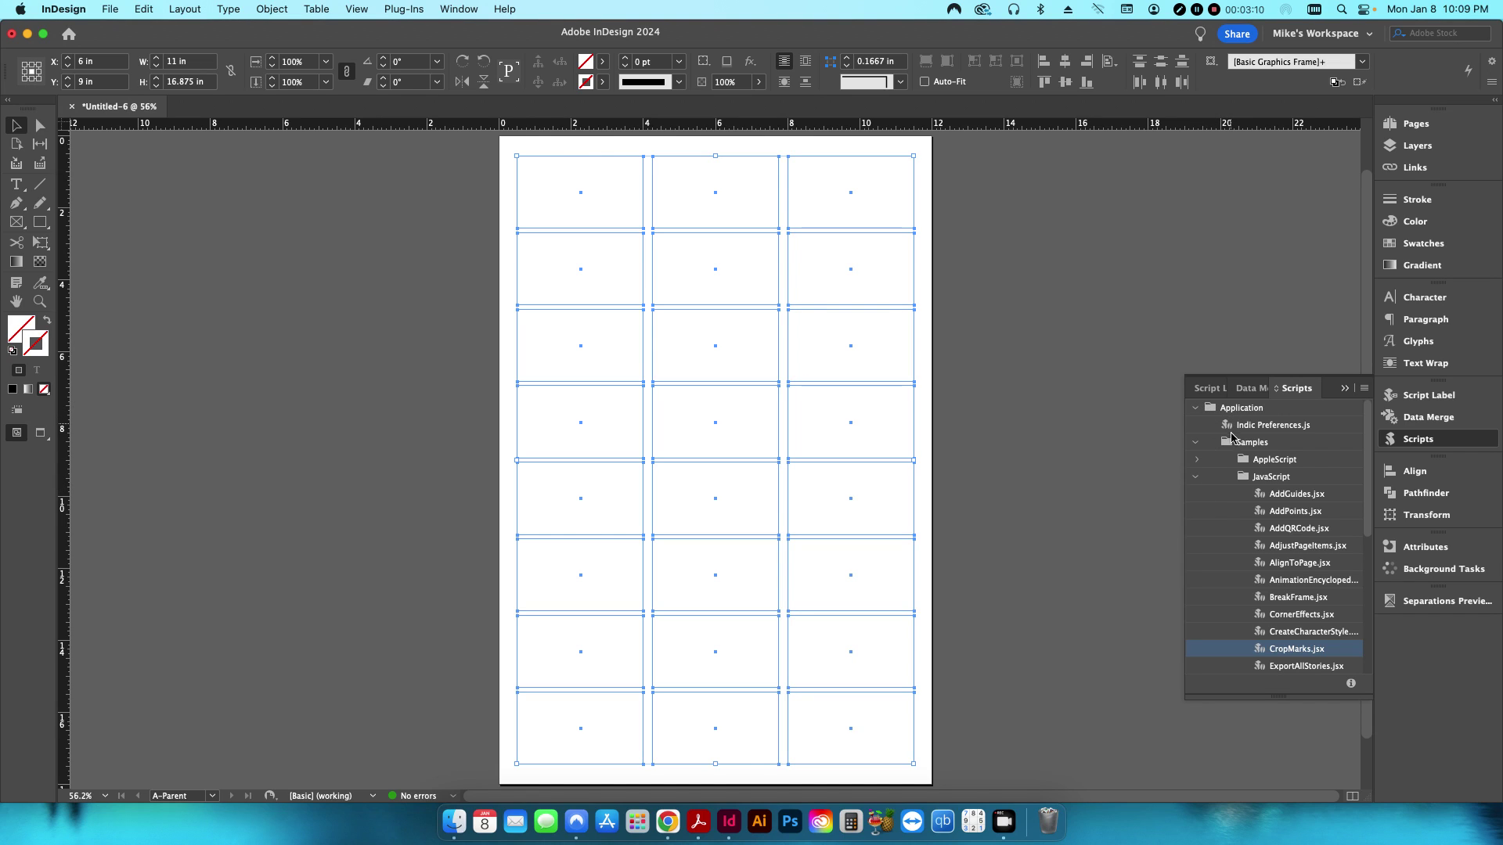
double_click(1292, 649)
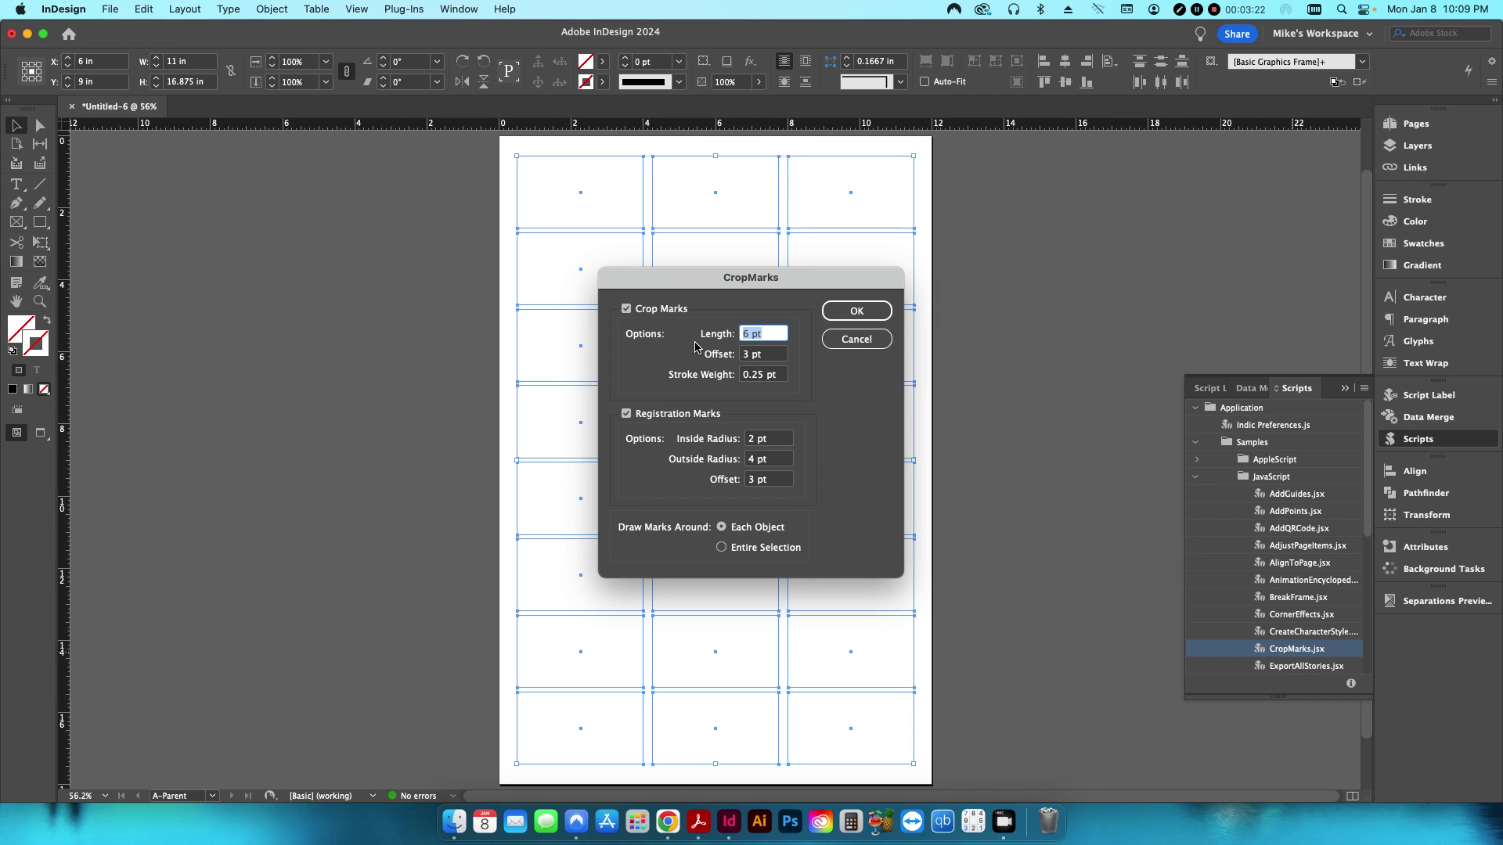
type(".25in")
key("Tab")
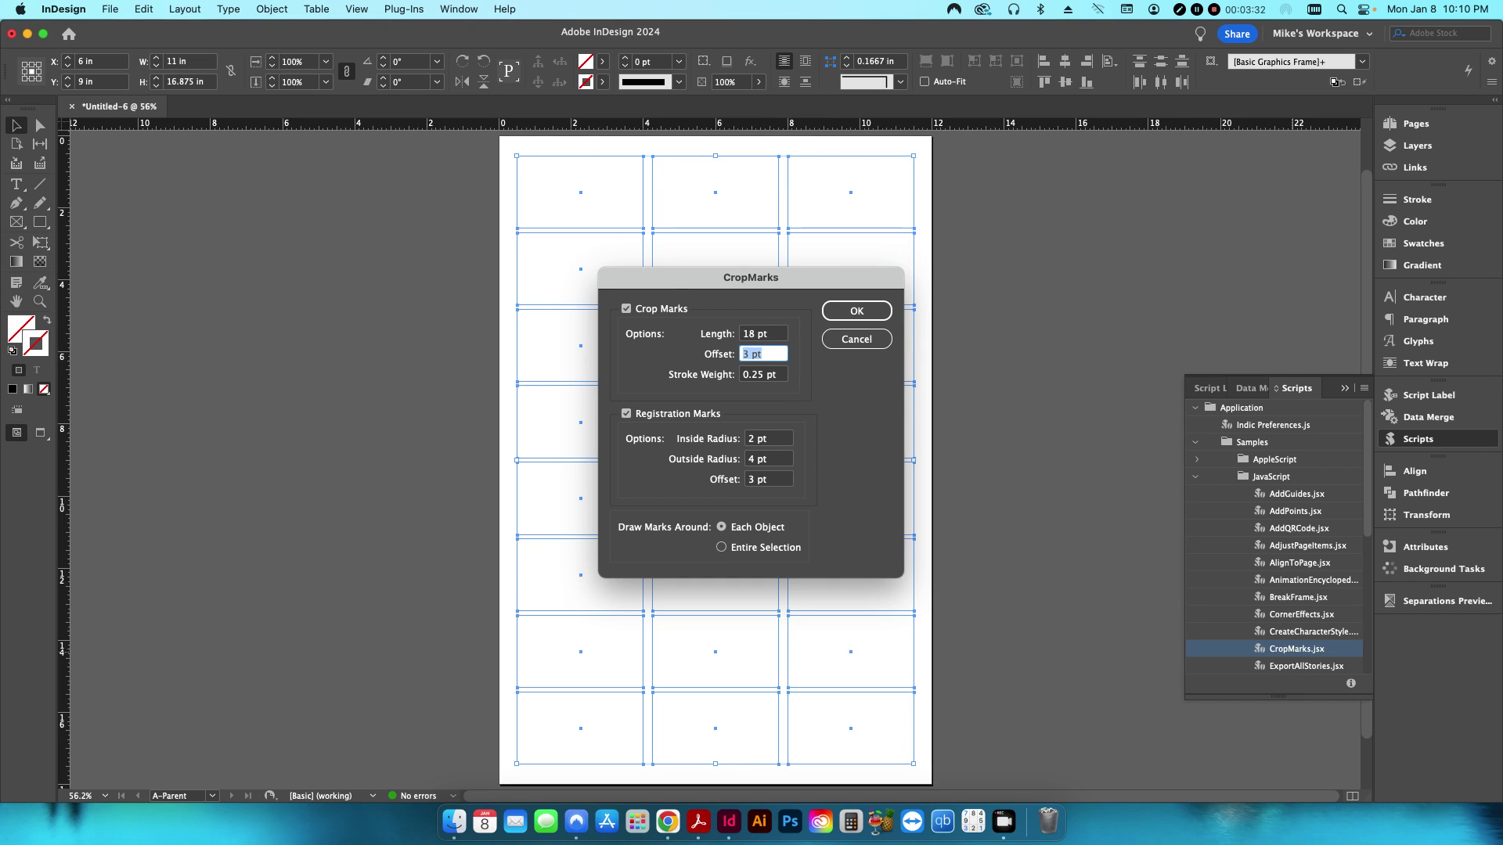
key("BackSpace")
left_click(641, 415)
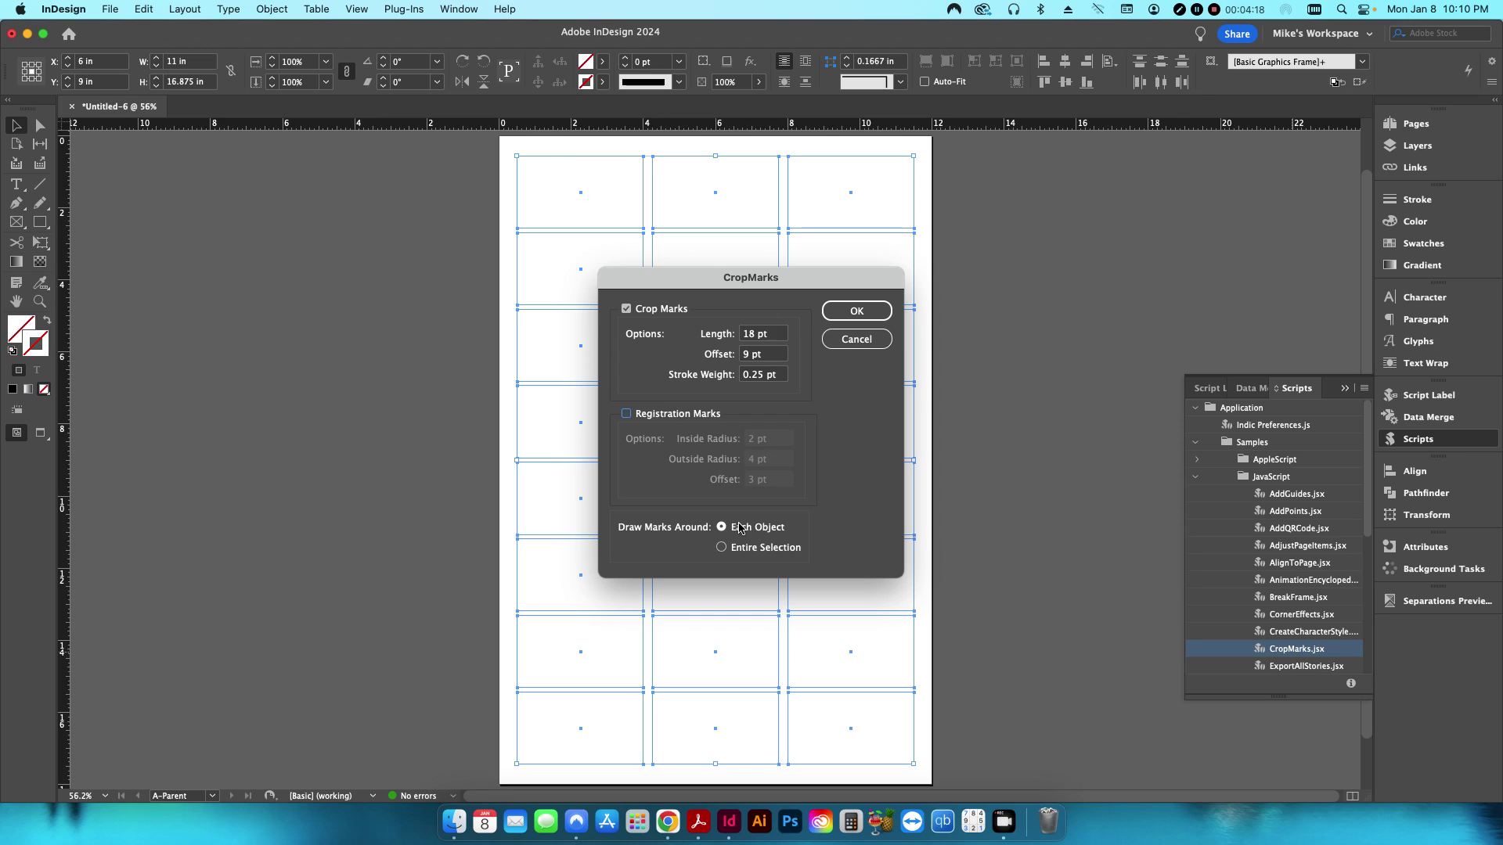
left_click(858, 324)
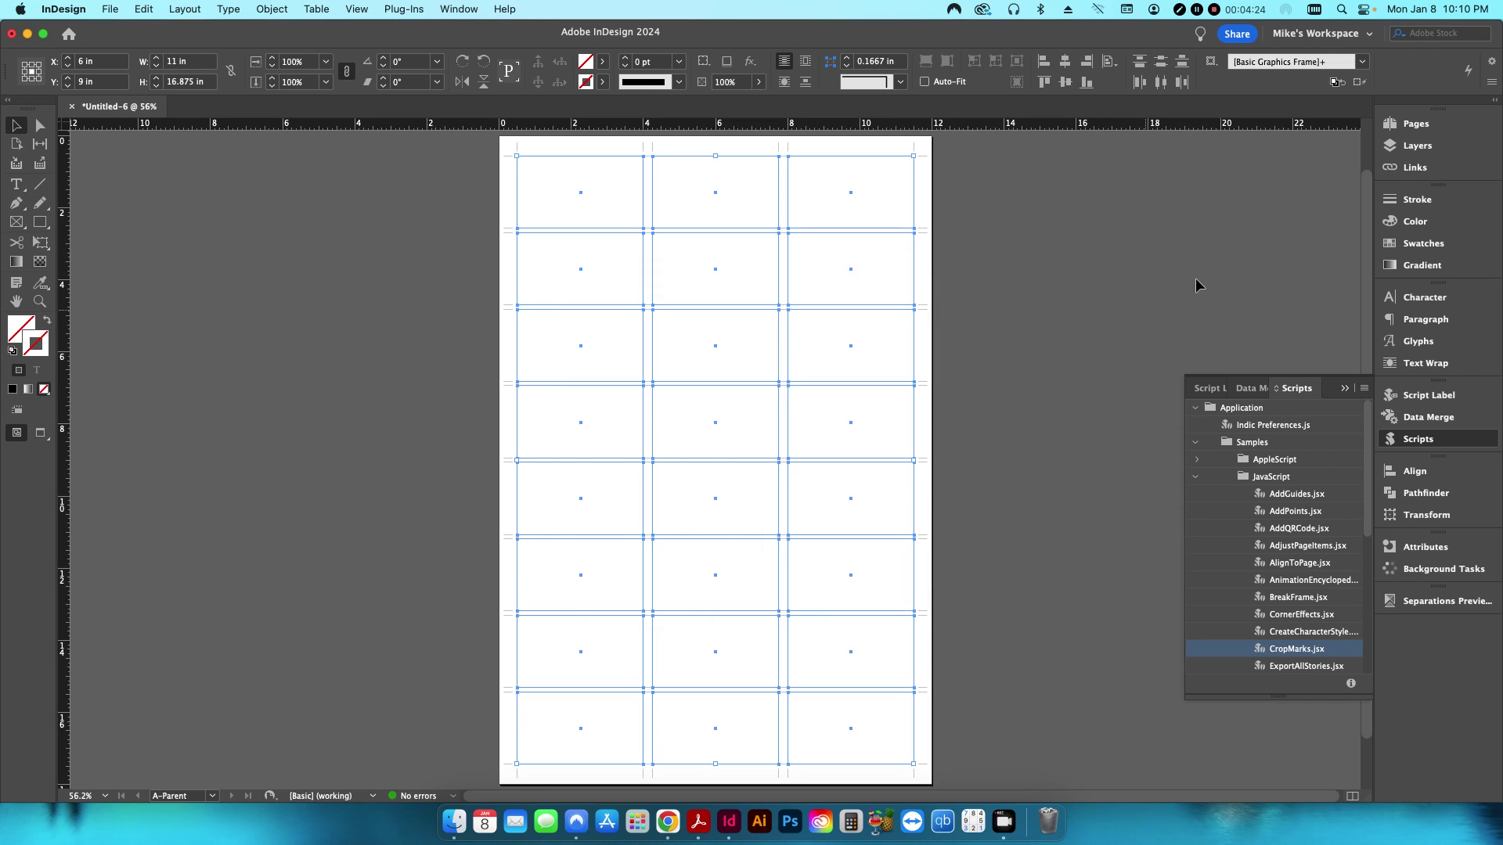
- Lock and hide the Placed Card Designs layer
left_click(1417, 150)
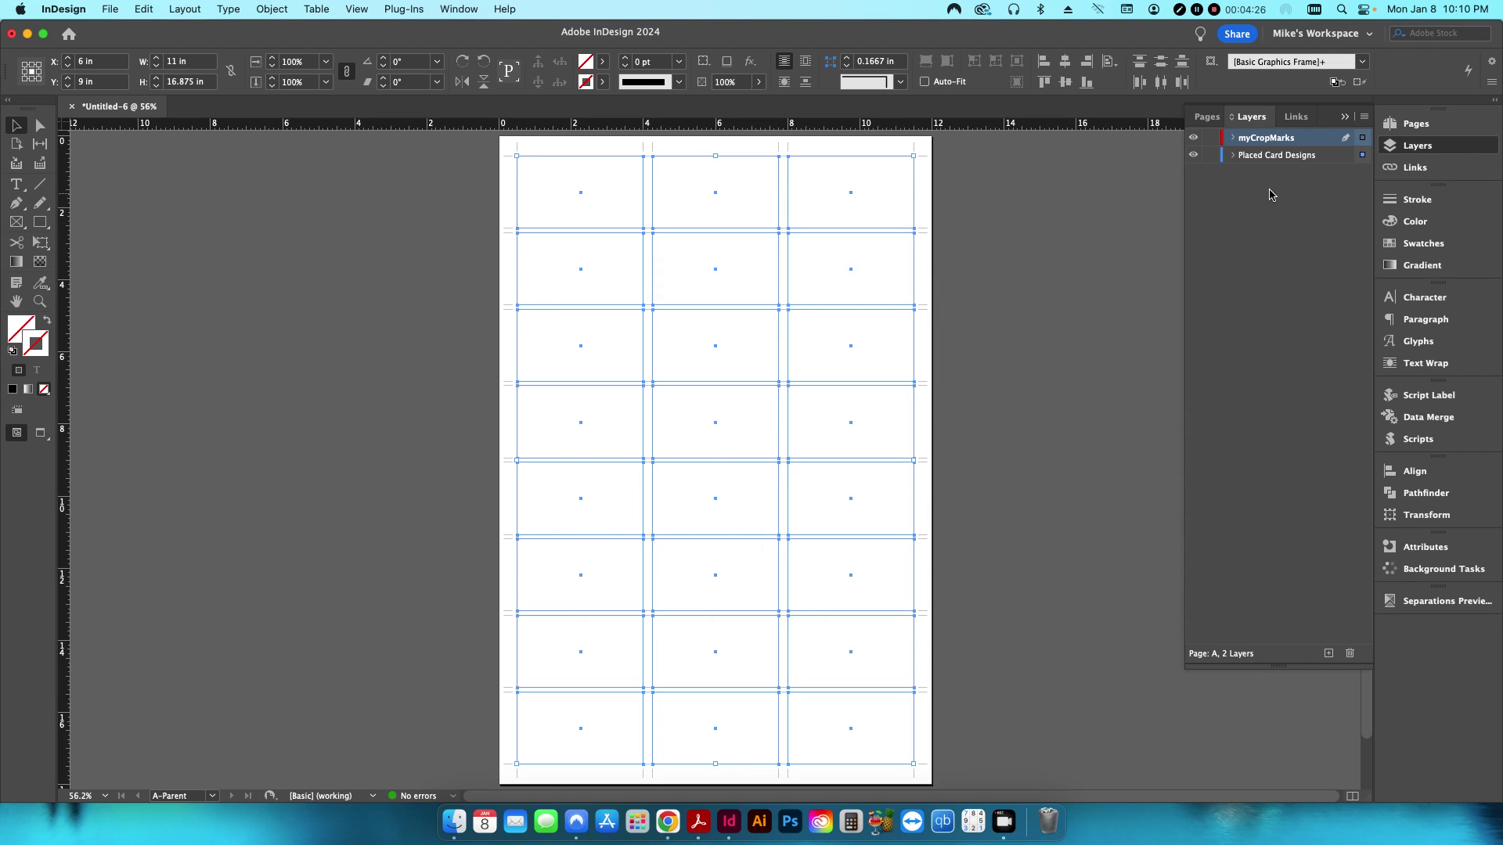
left_click(1211, 155)
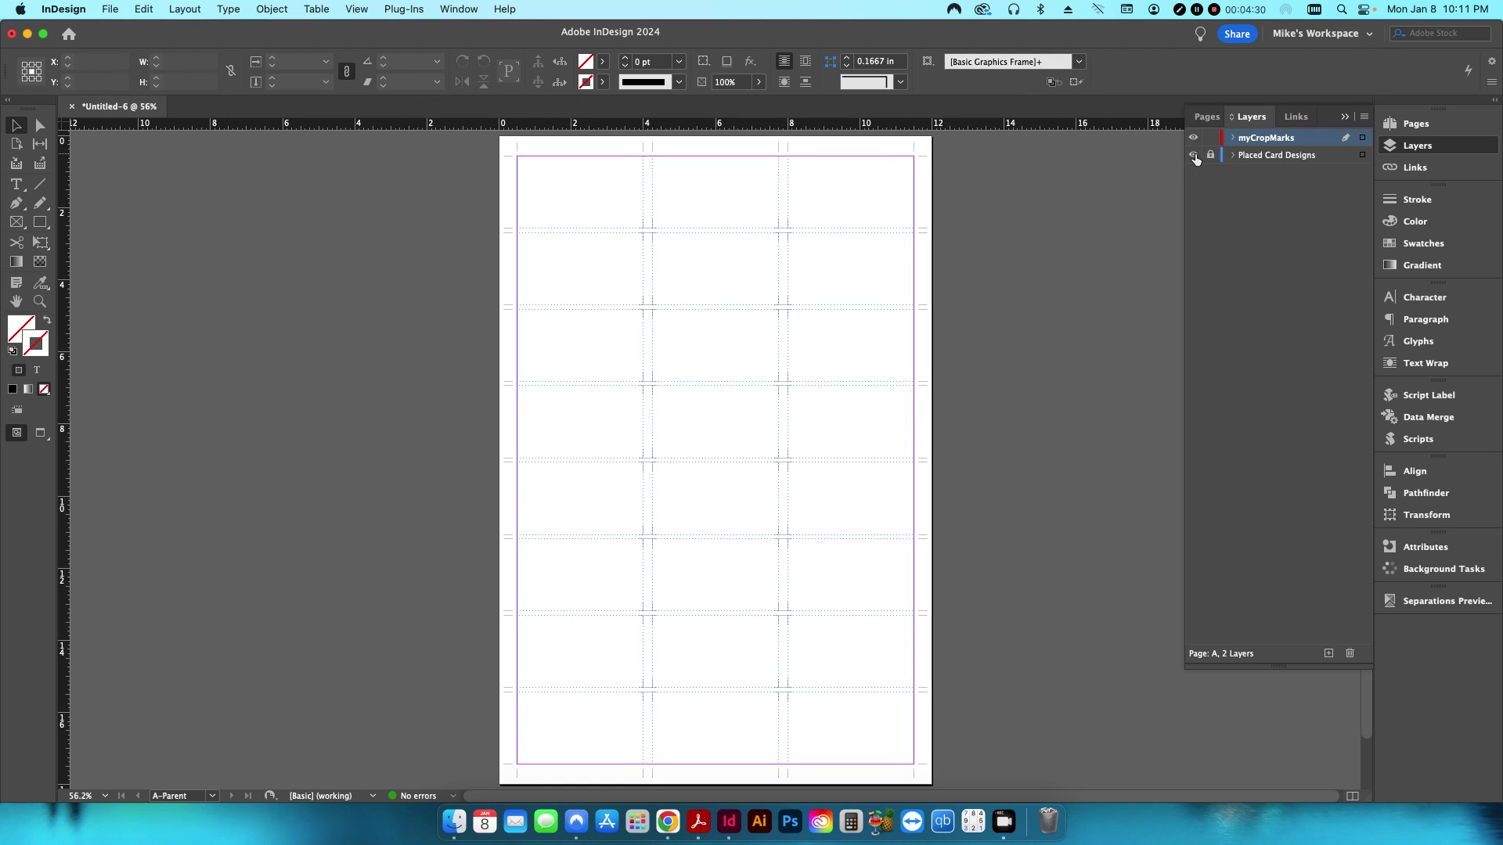
left_click(1194, 156)
- Delete the crop marks inside the card grid, keeping only the marks around the outer edges of the sheet
key("w")
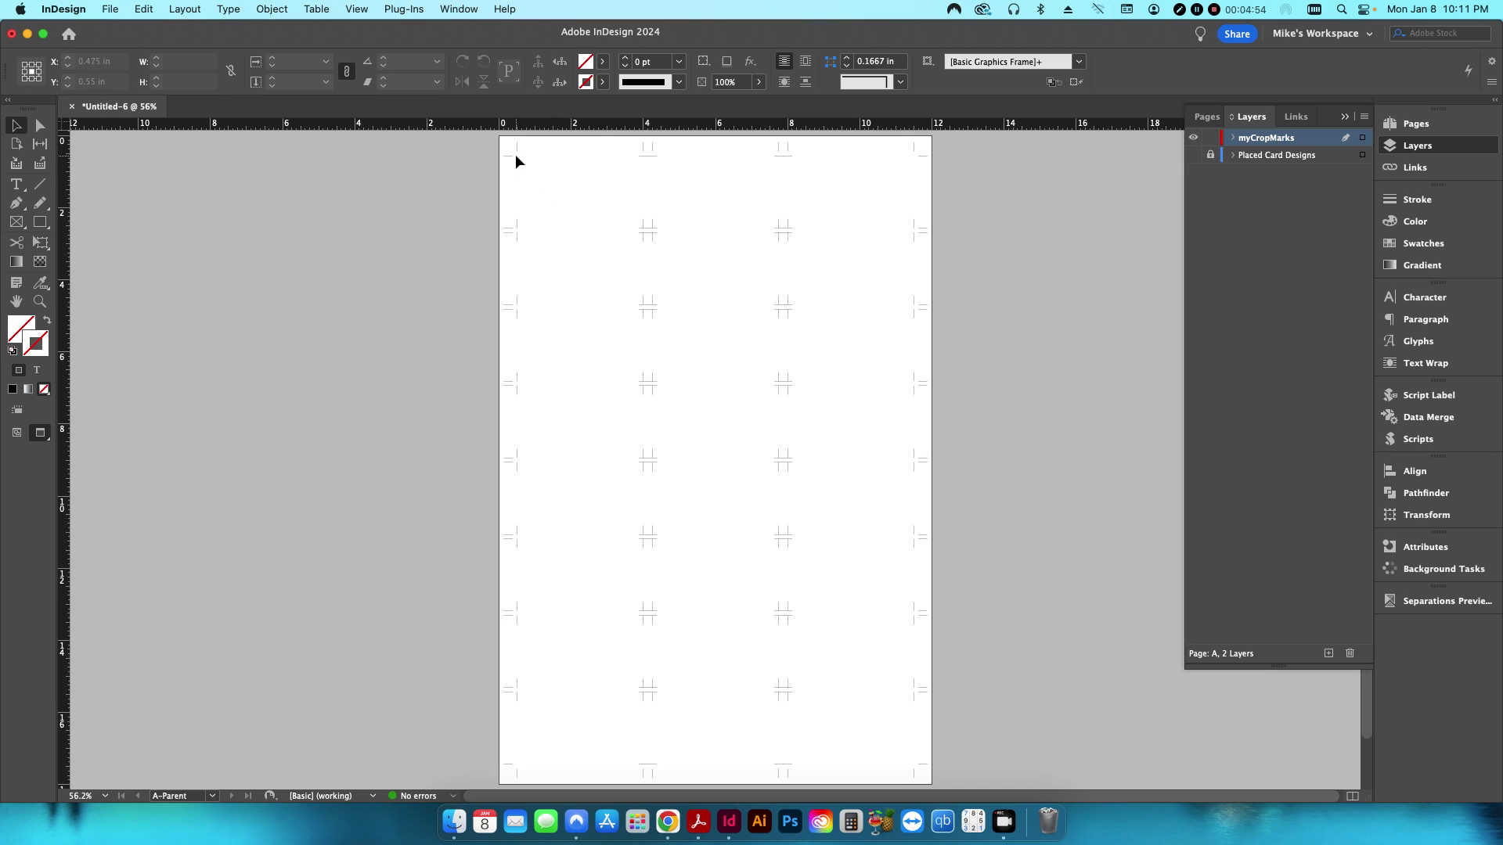
left_click_drag(514, 154, 917, 773)
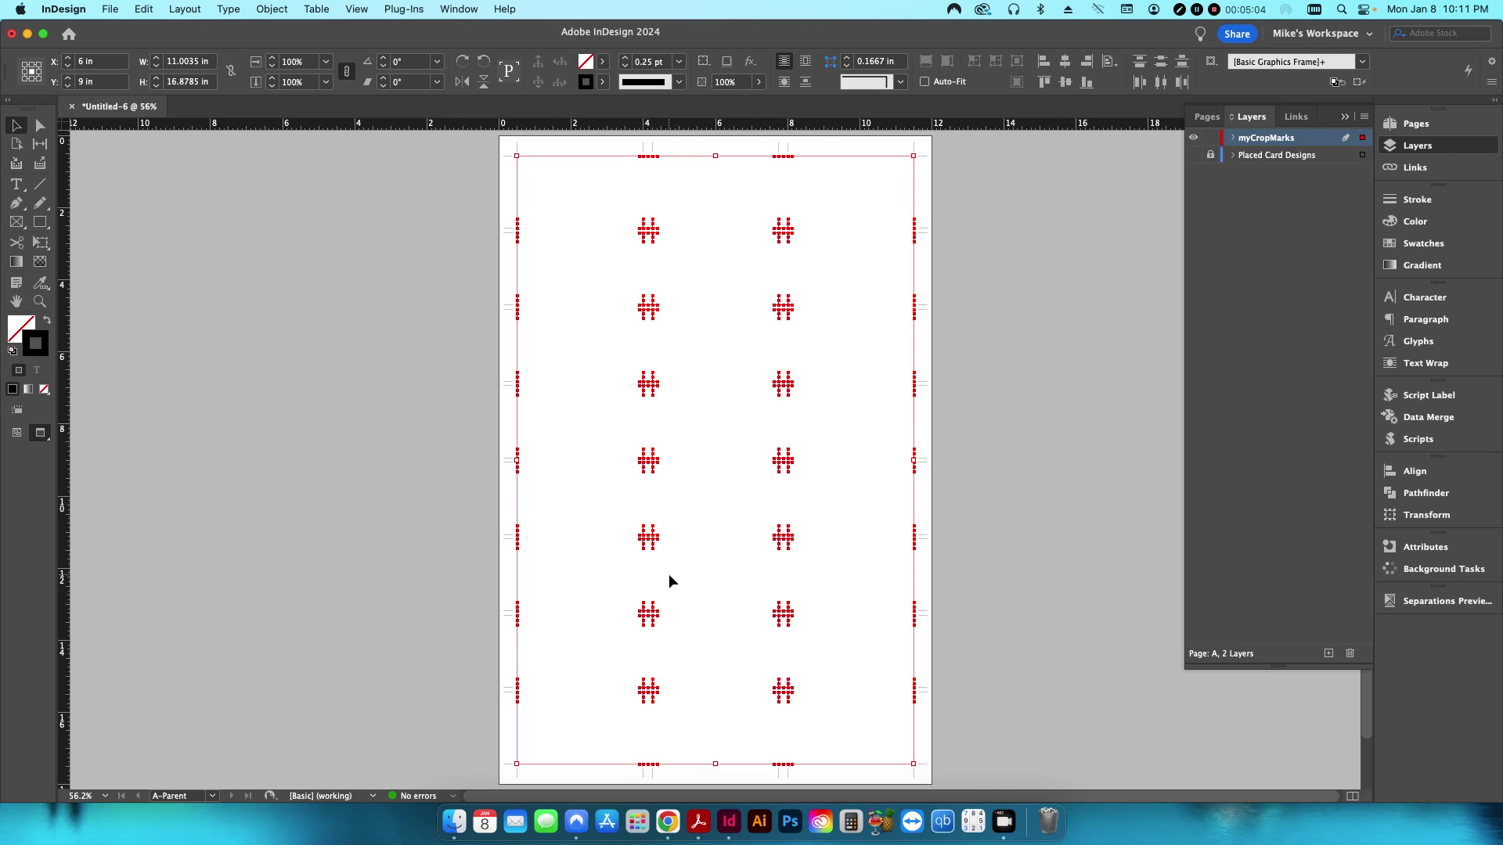
key("Delete")
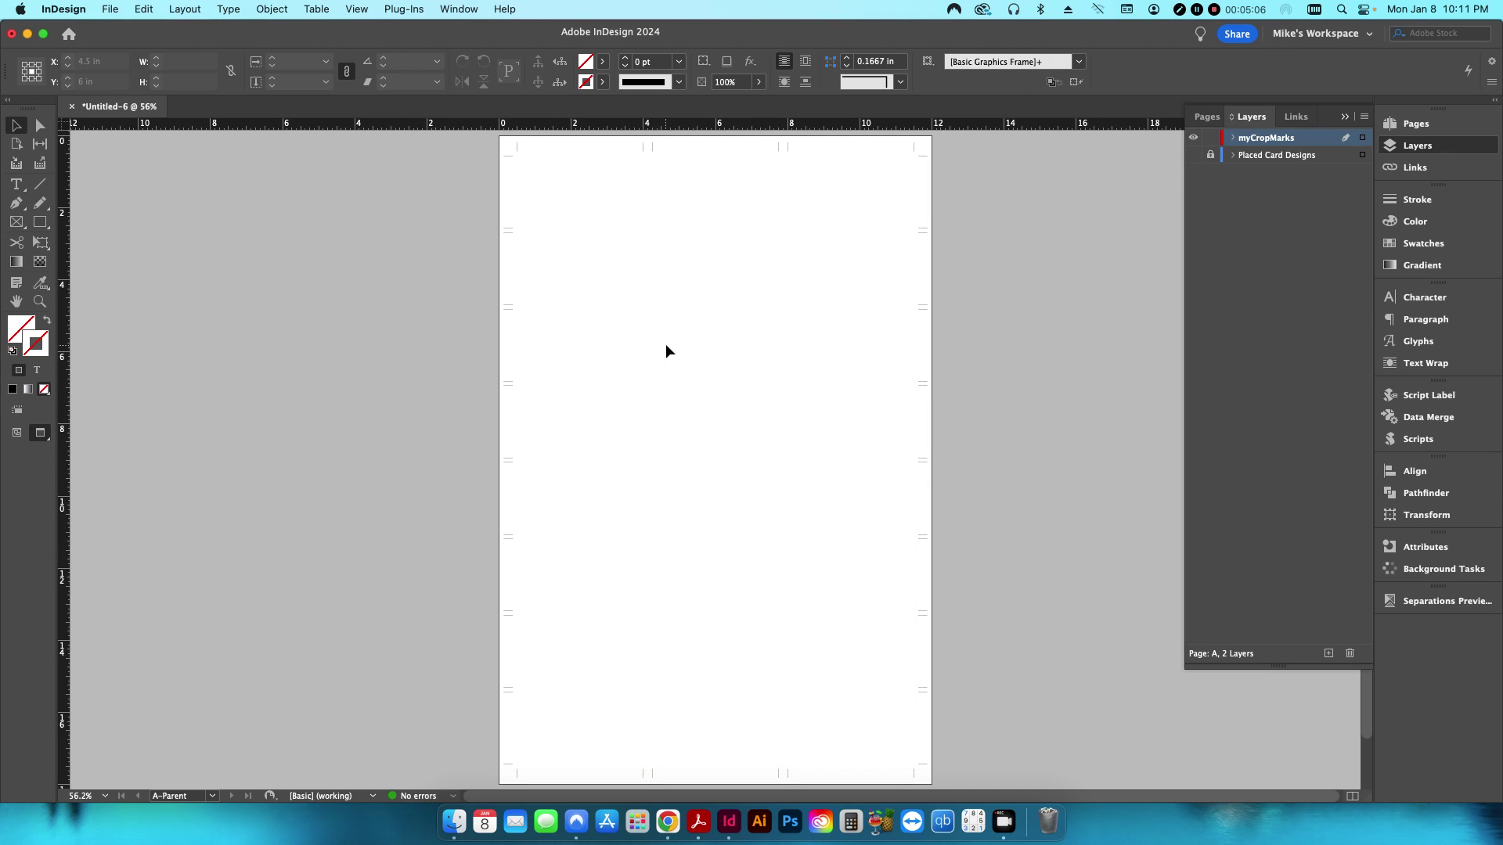
- Lock the myCropMarks layer, and unlock and show the Placed Card Designs layer
left_click(1210, 137)
left_click(1205, 157)
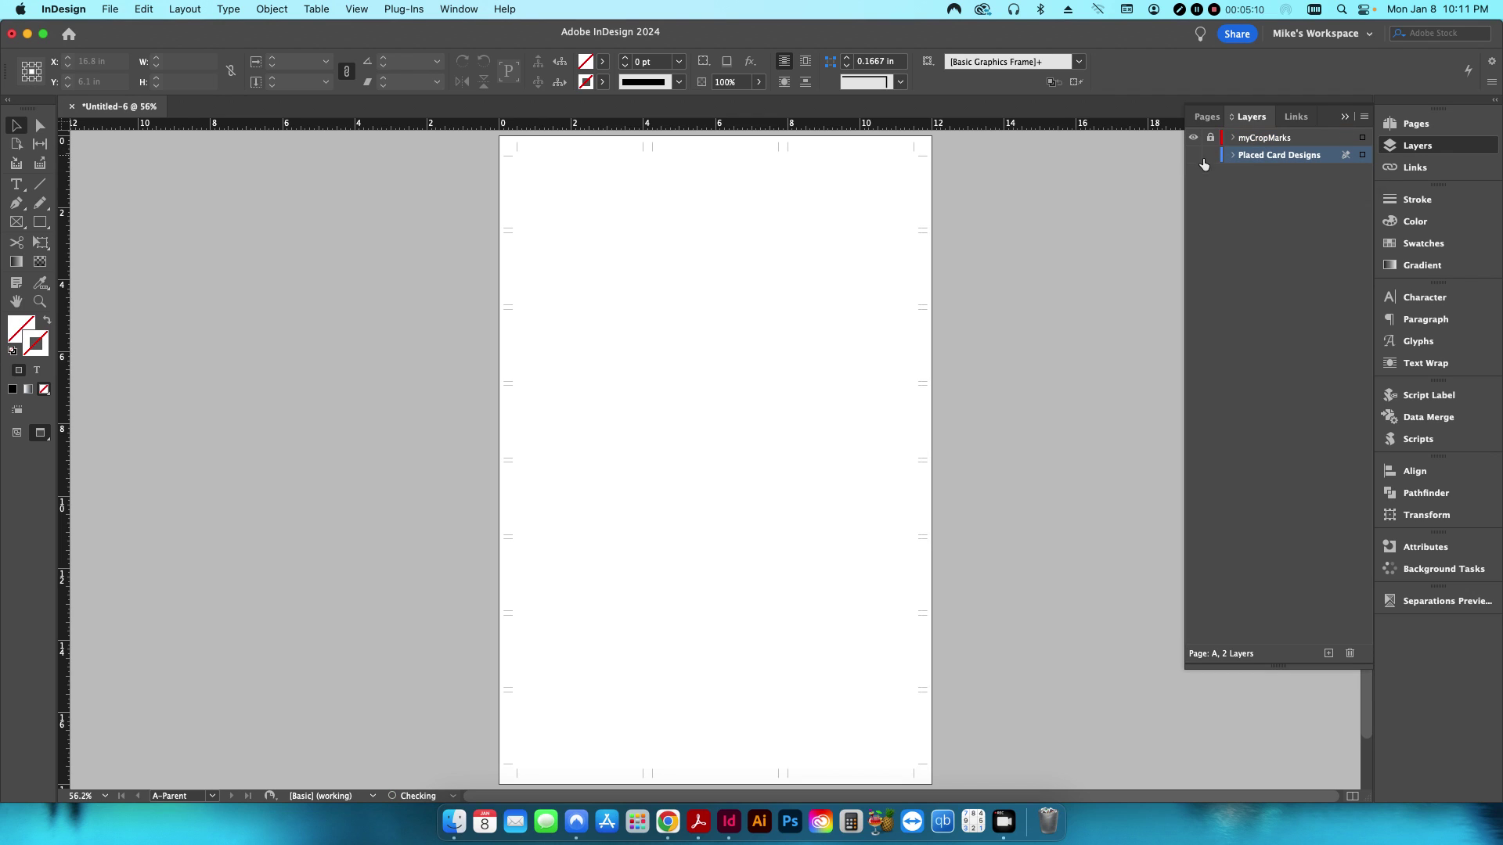
left_click(1208, 148)
left_click(1193, 154)
key("w")
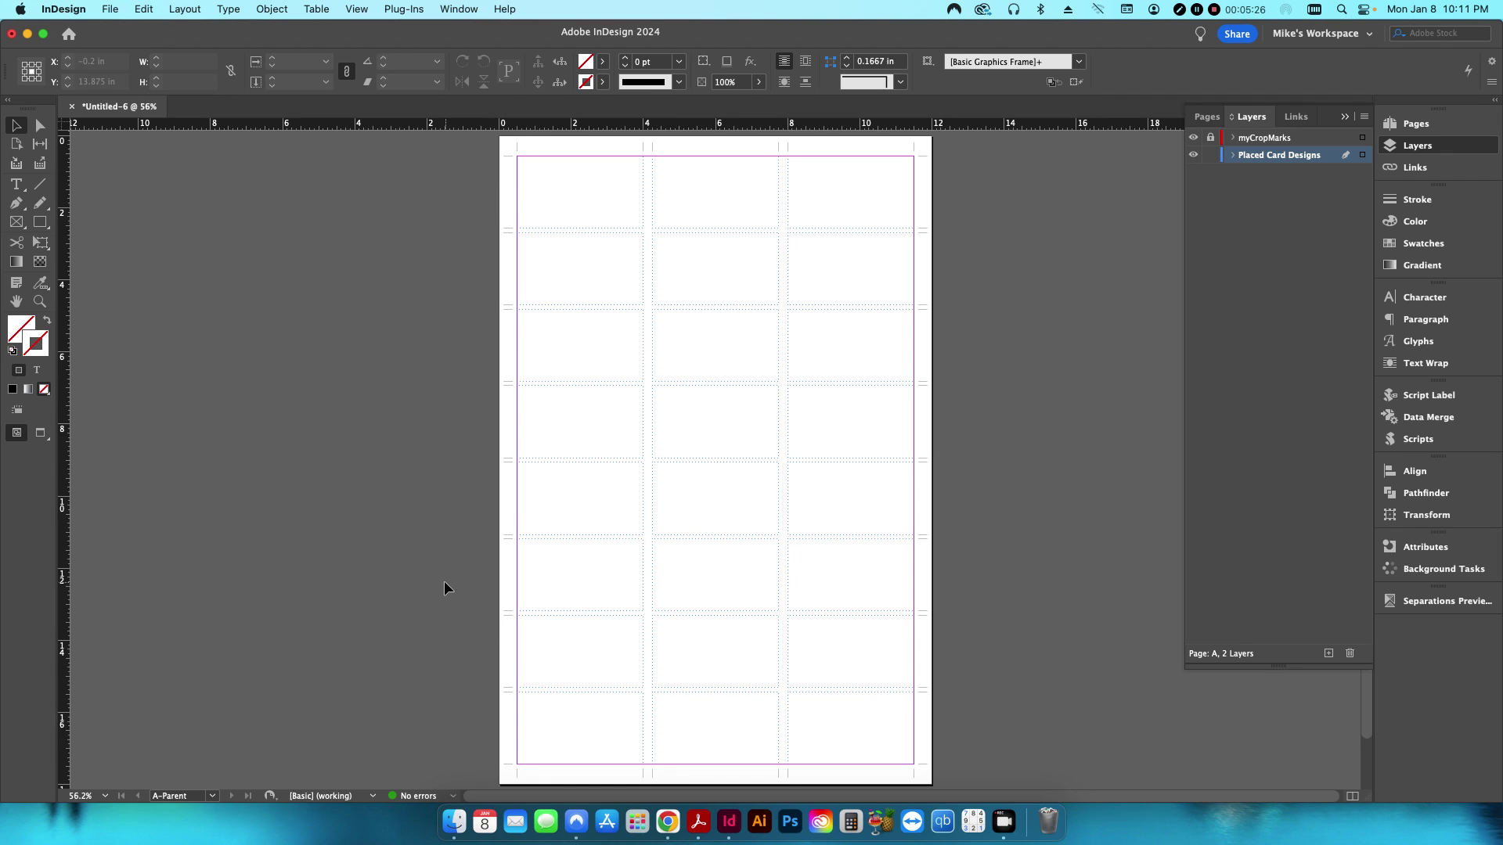
- Delete all the card rectangles from the Placed Card Designs layer on the parent page
key("super+z")
key("super+z")
- Create guides fitted to the margins with 8 rows at a 0.125 in gutter and 3 columns at a 0.25 in gutter
left_click(188, 10)
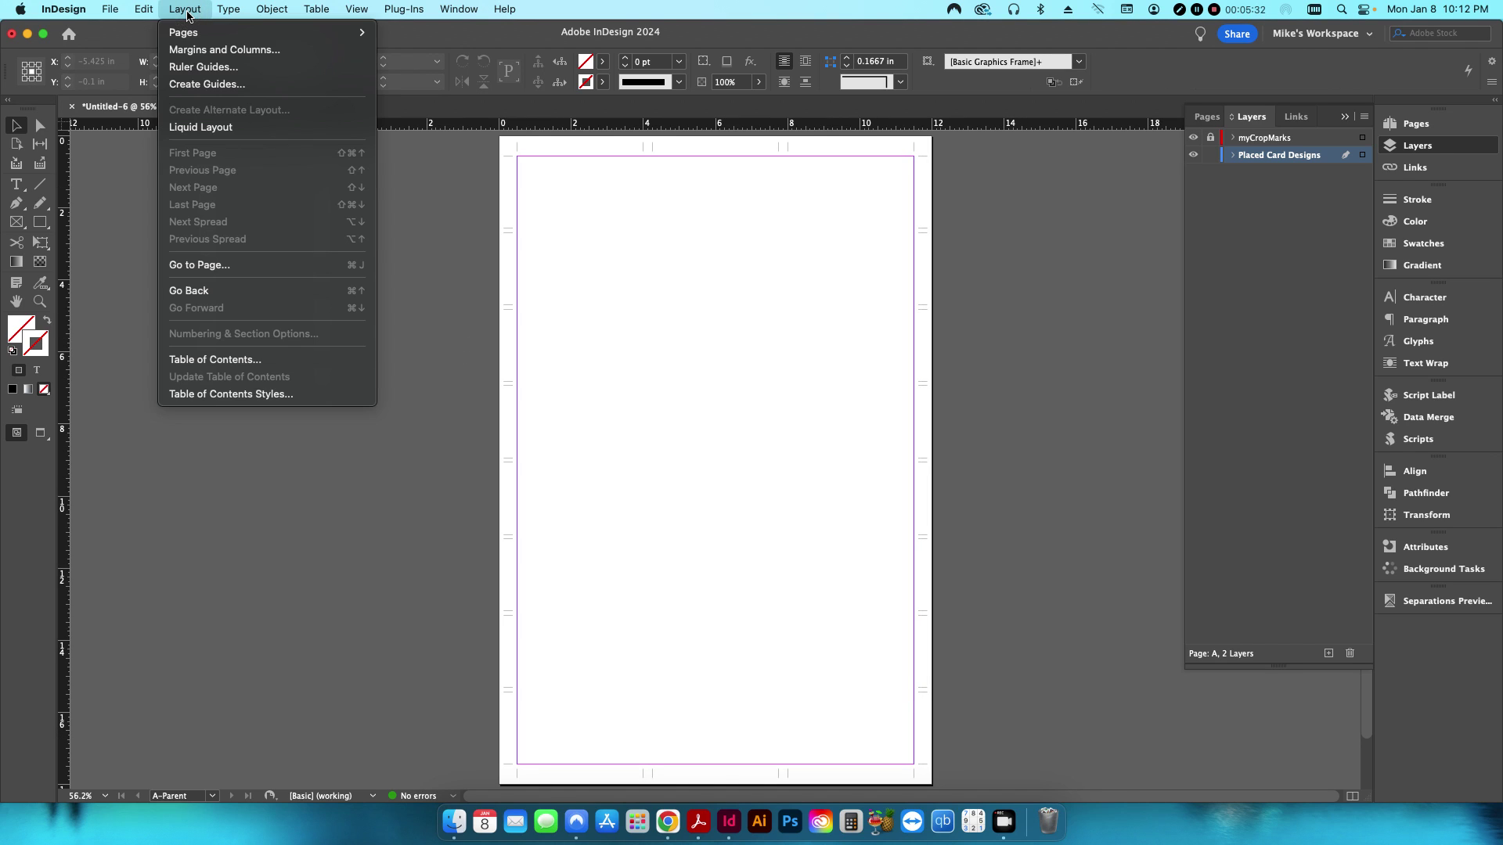
left_click(194, 87)
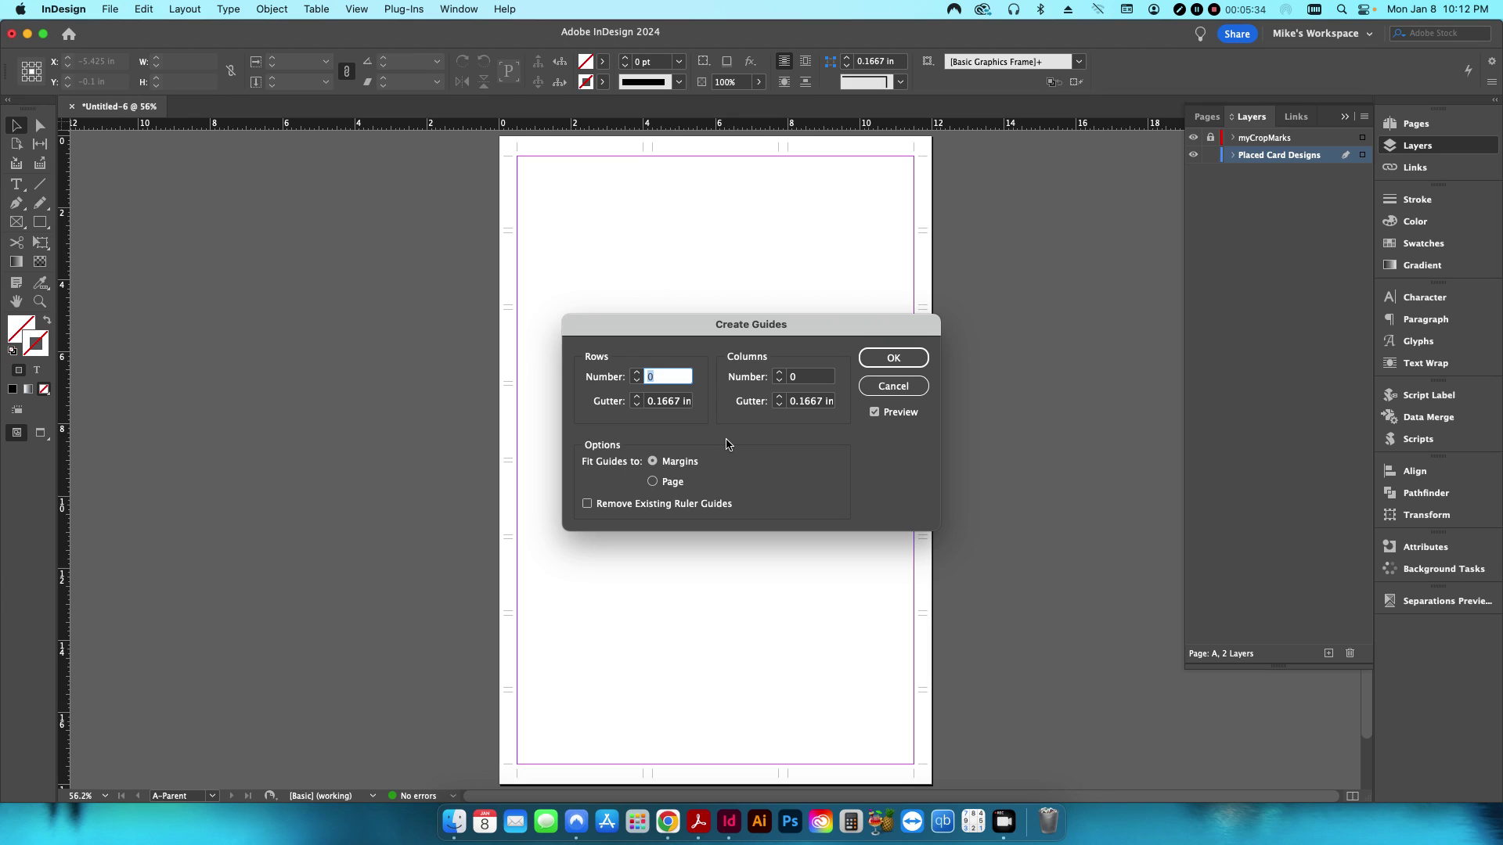
type("8")
key("Tab")
type(".125")
key("Tab")
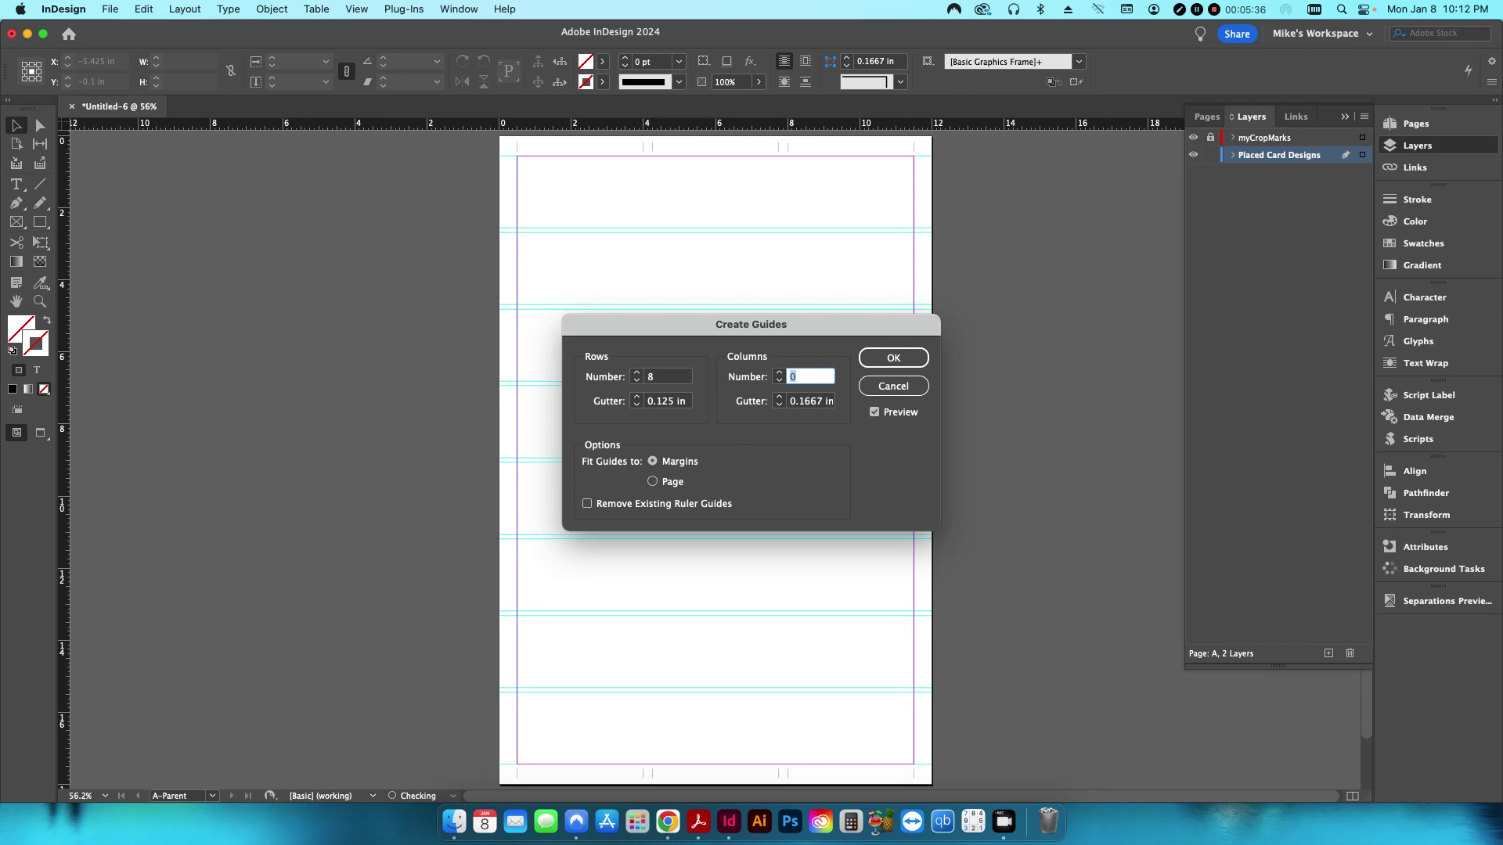
type("8")
key("Tab")
type(".25")
key("Tab")
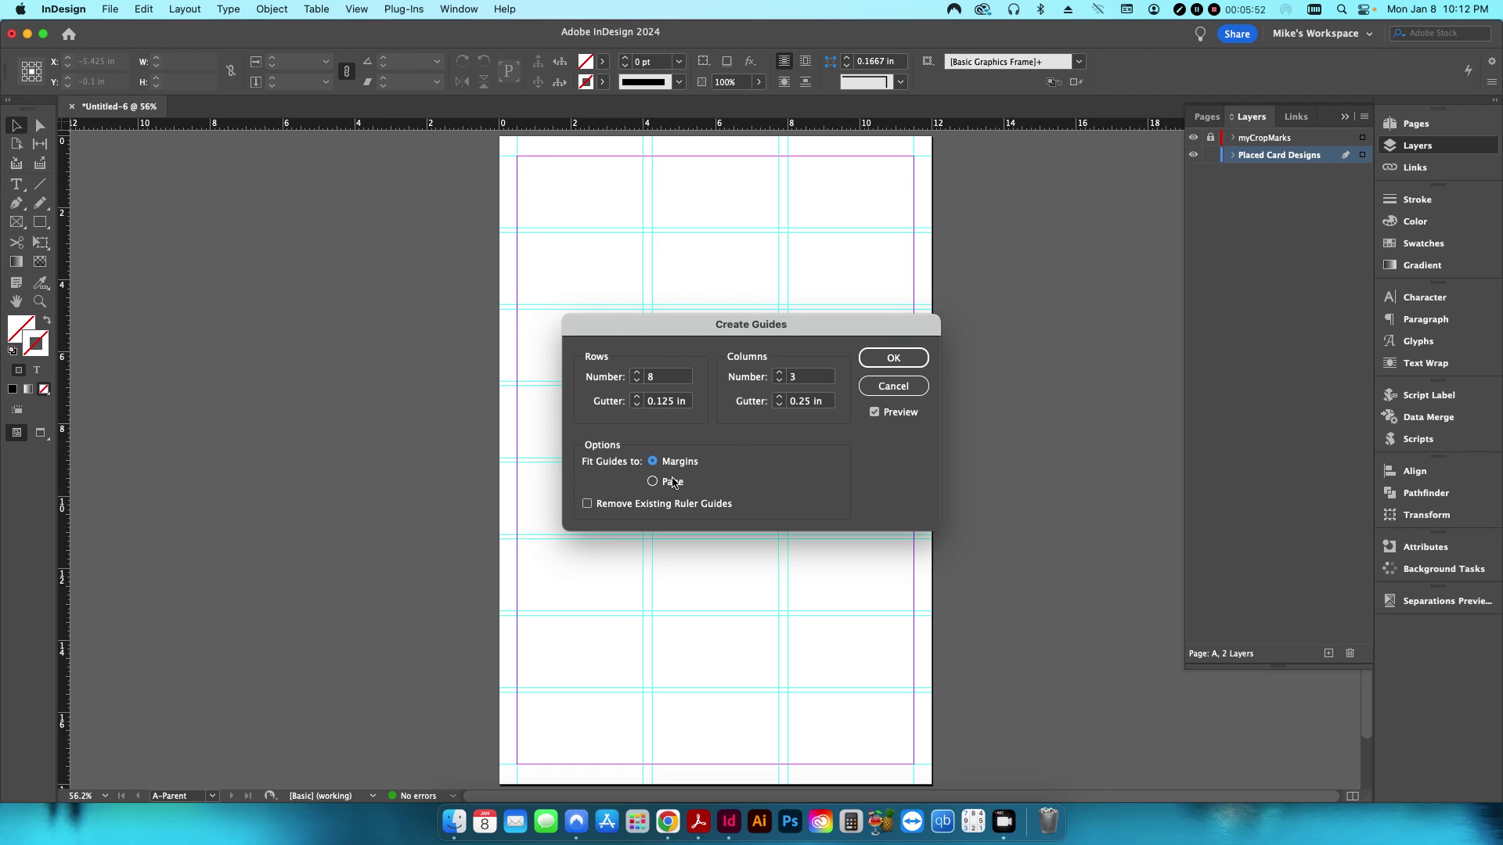
left_click(673, 482)
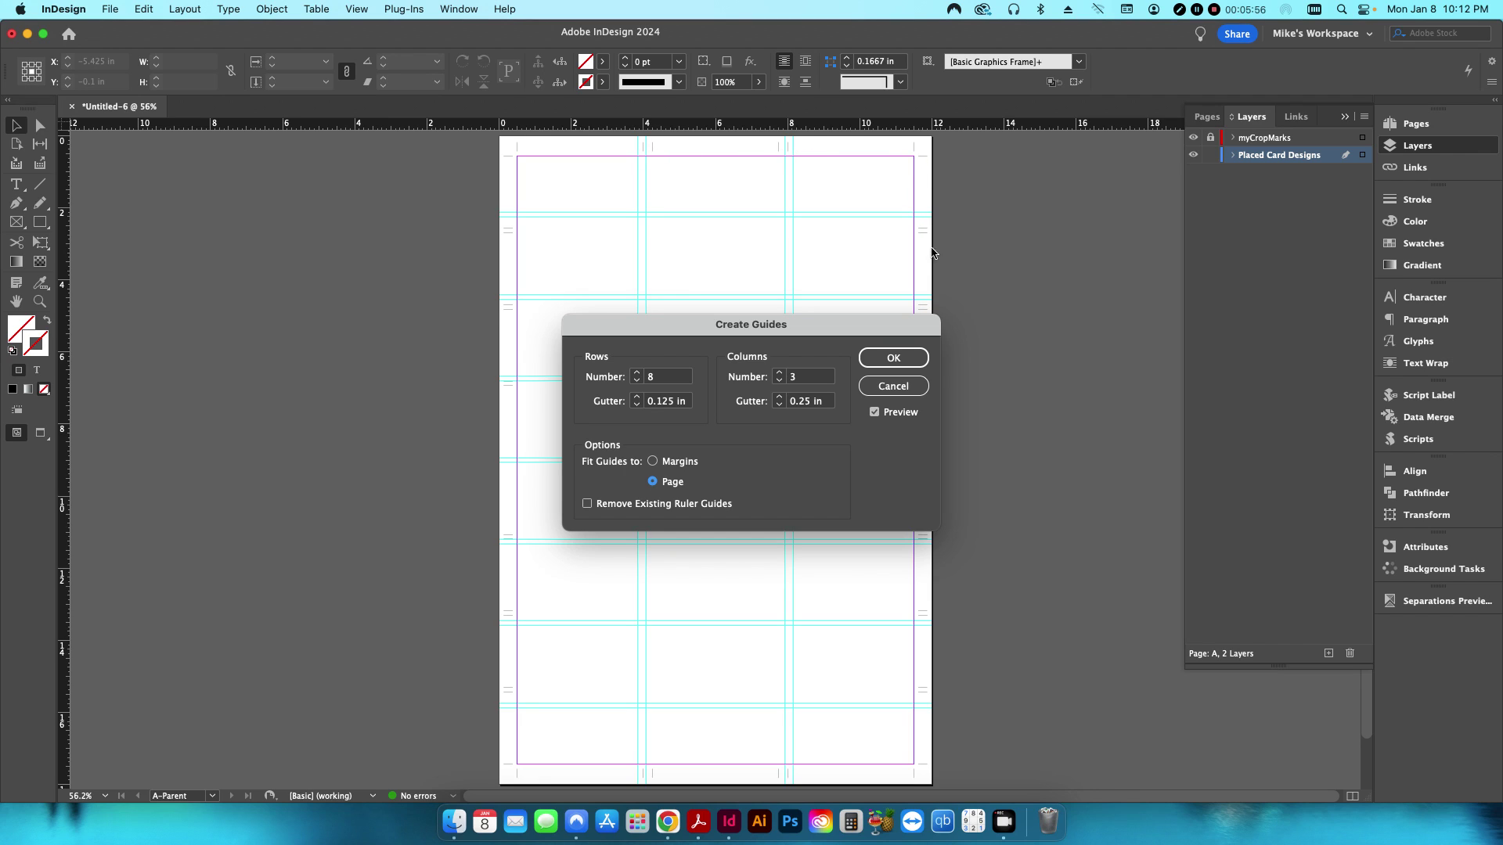
left_click(673, 462)
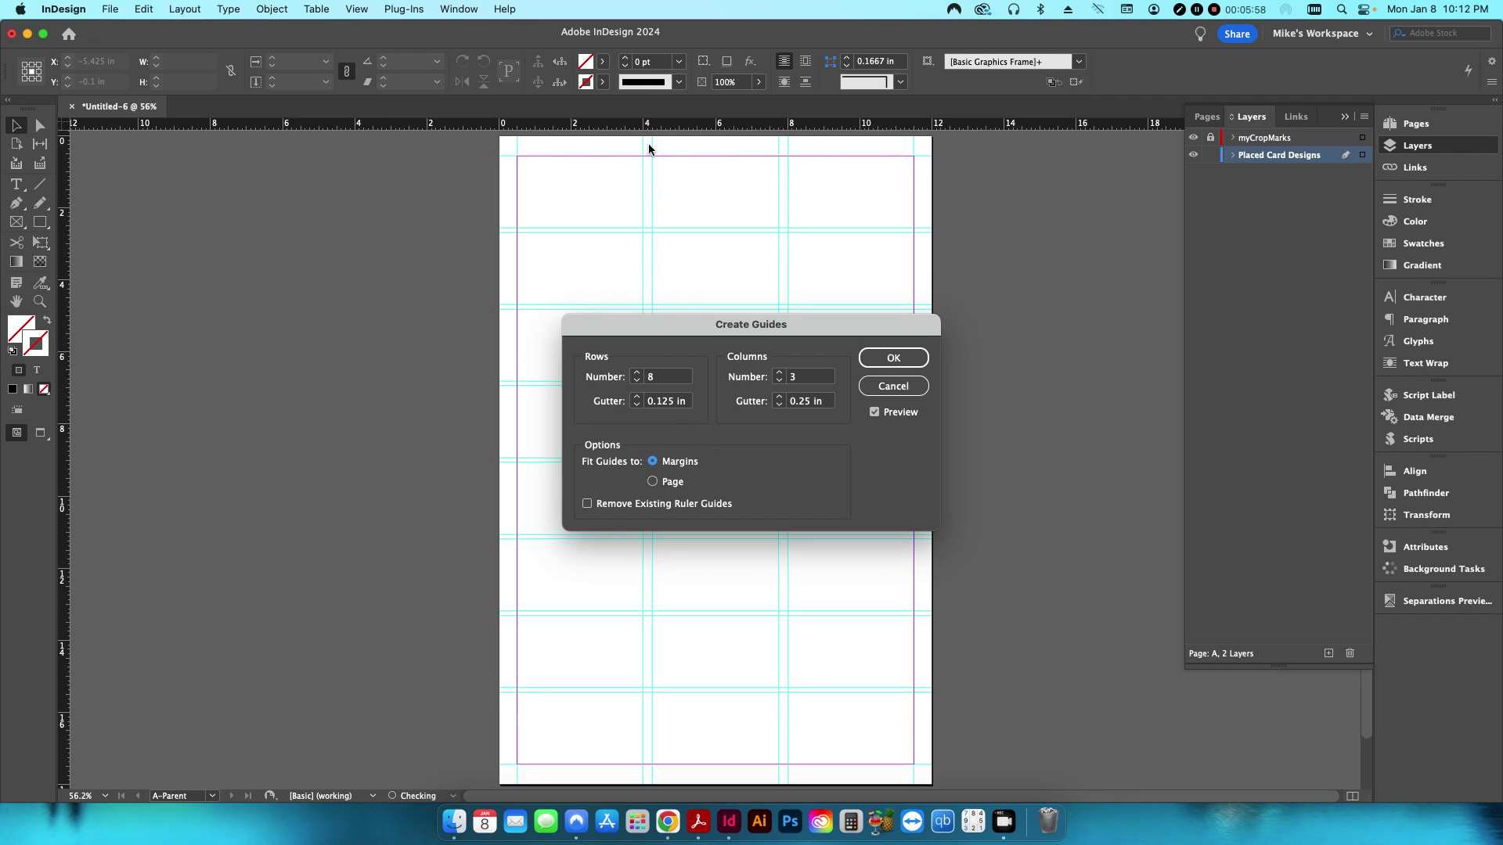
left_click(885, 360)
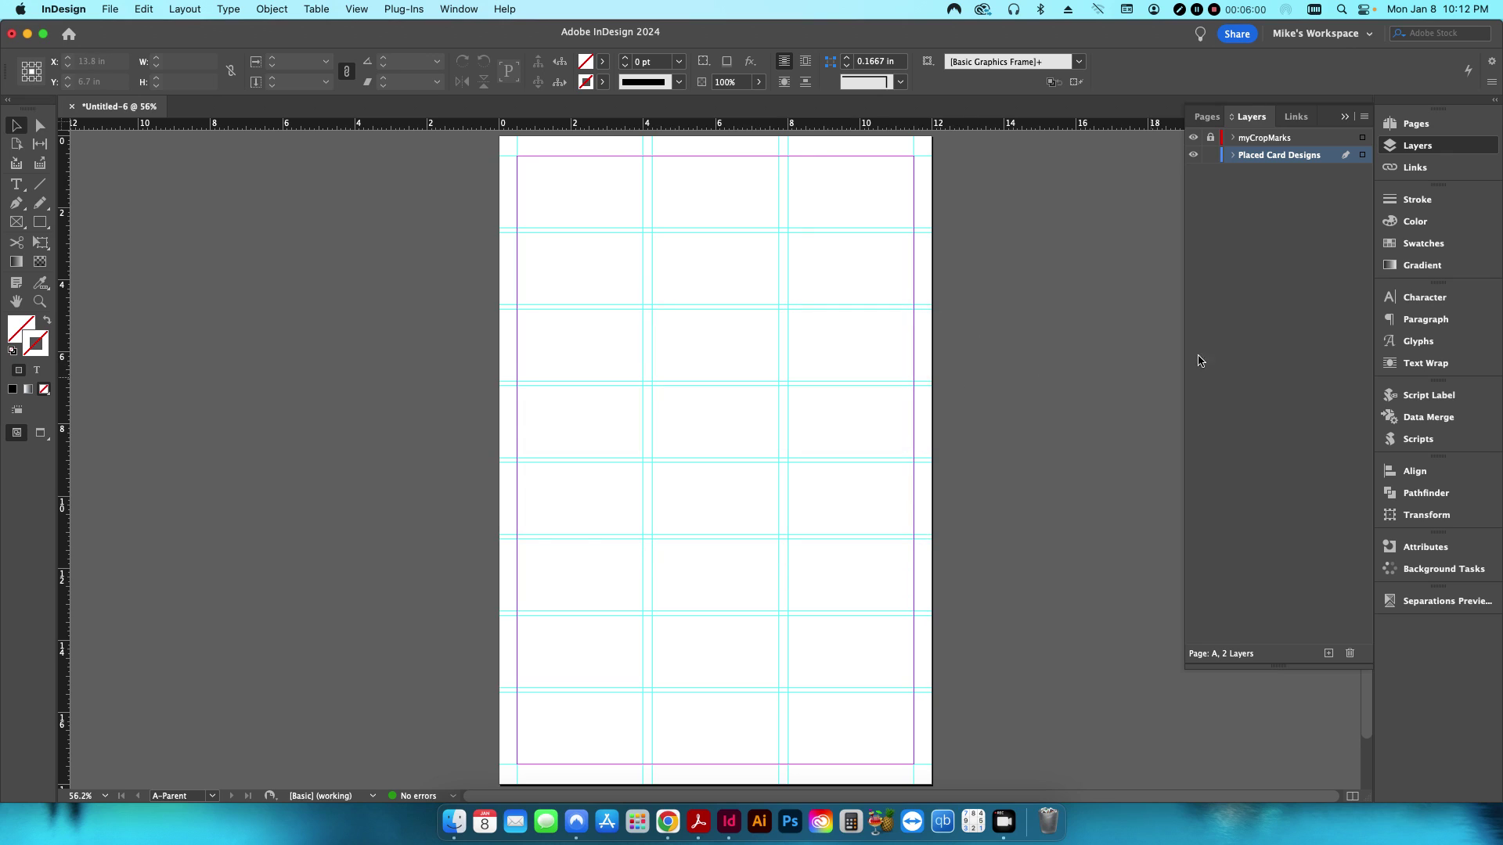
- On page 1, start placing BusinessCard_1_500_Copies.pdf and BusinessCard_2_250_Copies.pdf together with import options shown
left_click(1398, 129)
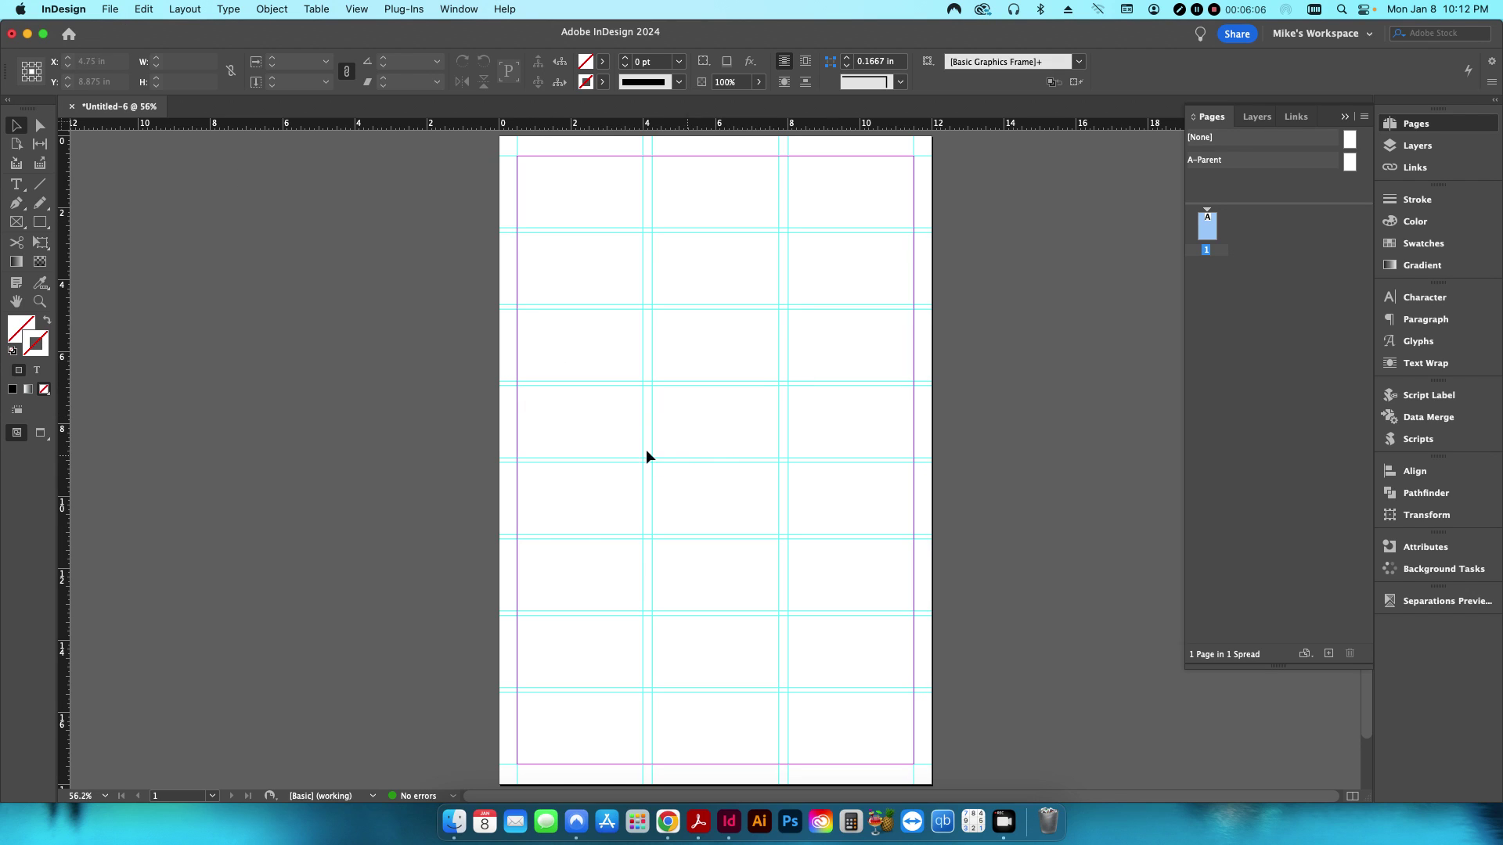
left_click(112, 9)
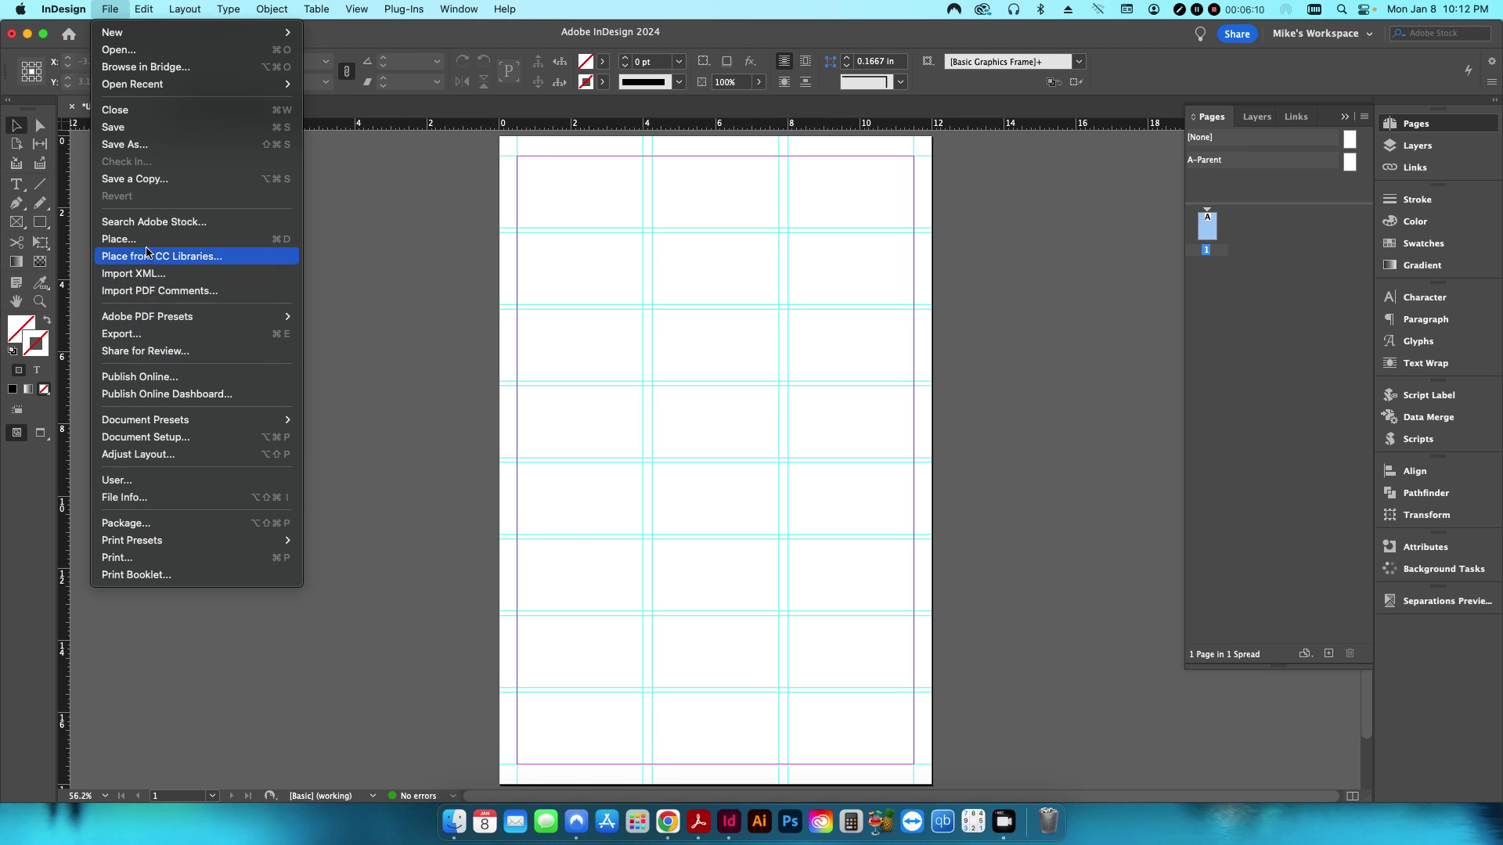
left_click(421, 337)
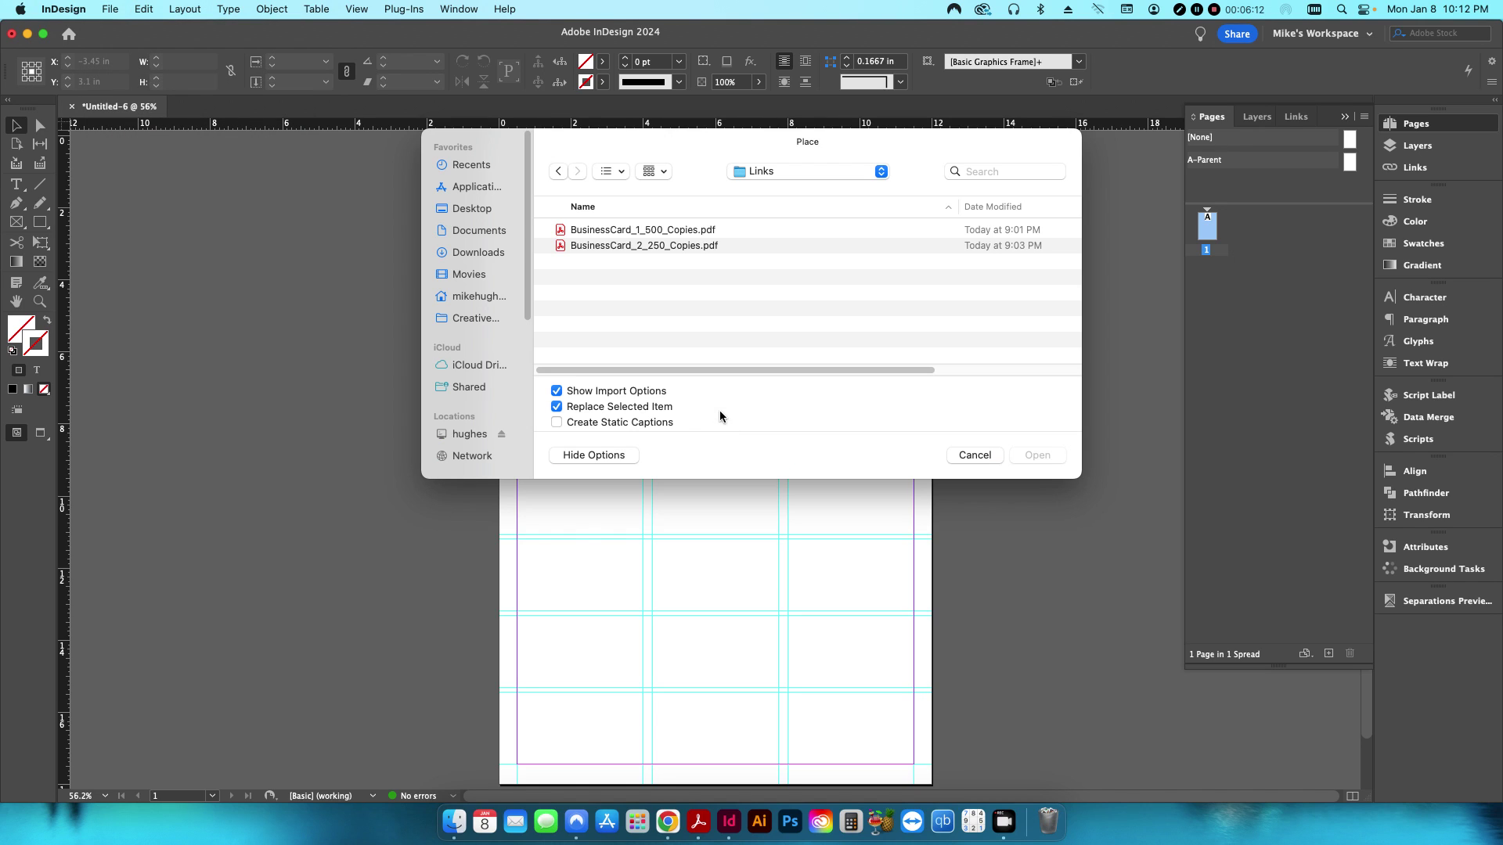
left_click(642, 231)
left_click(644, 246, "shift")
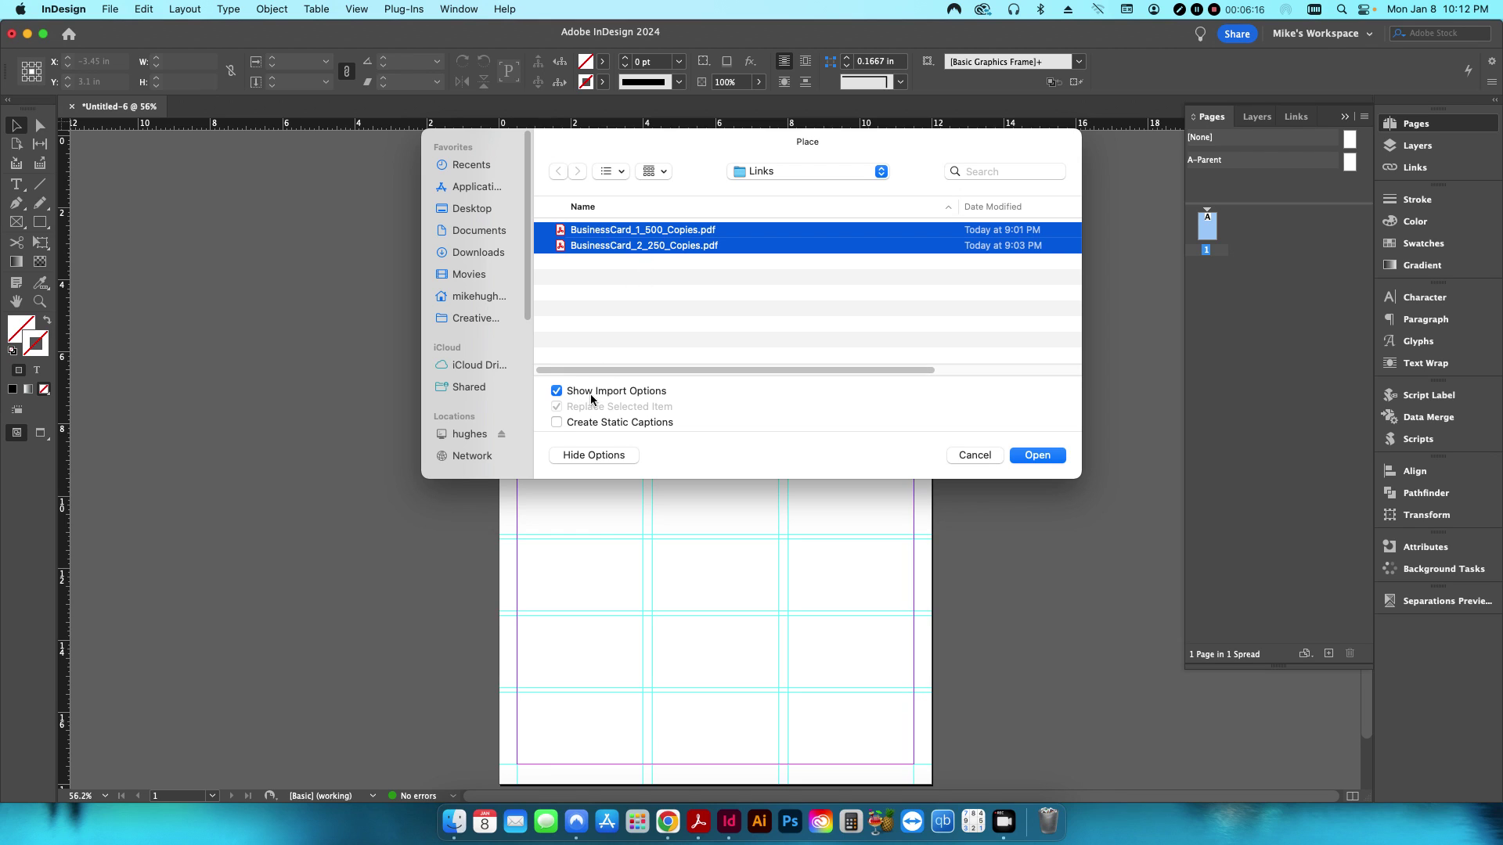
left_click(1033, 456)
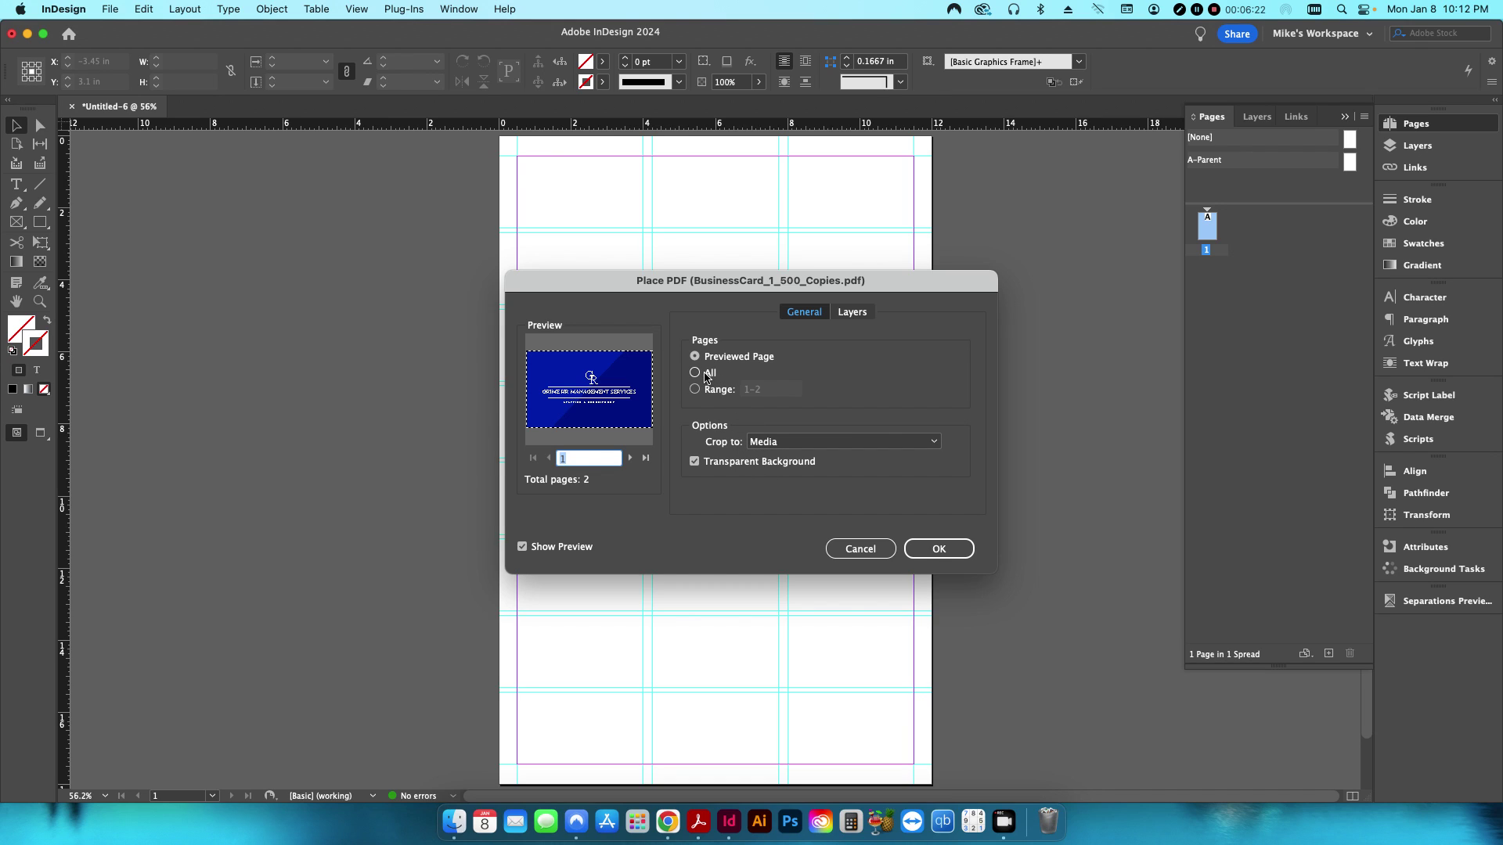
- Import all pages of both business card PDFs, cropped to Media with a transparent background
left_click(696, 374)
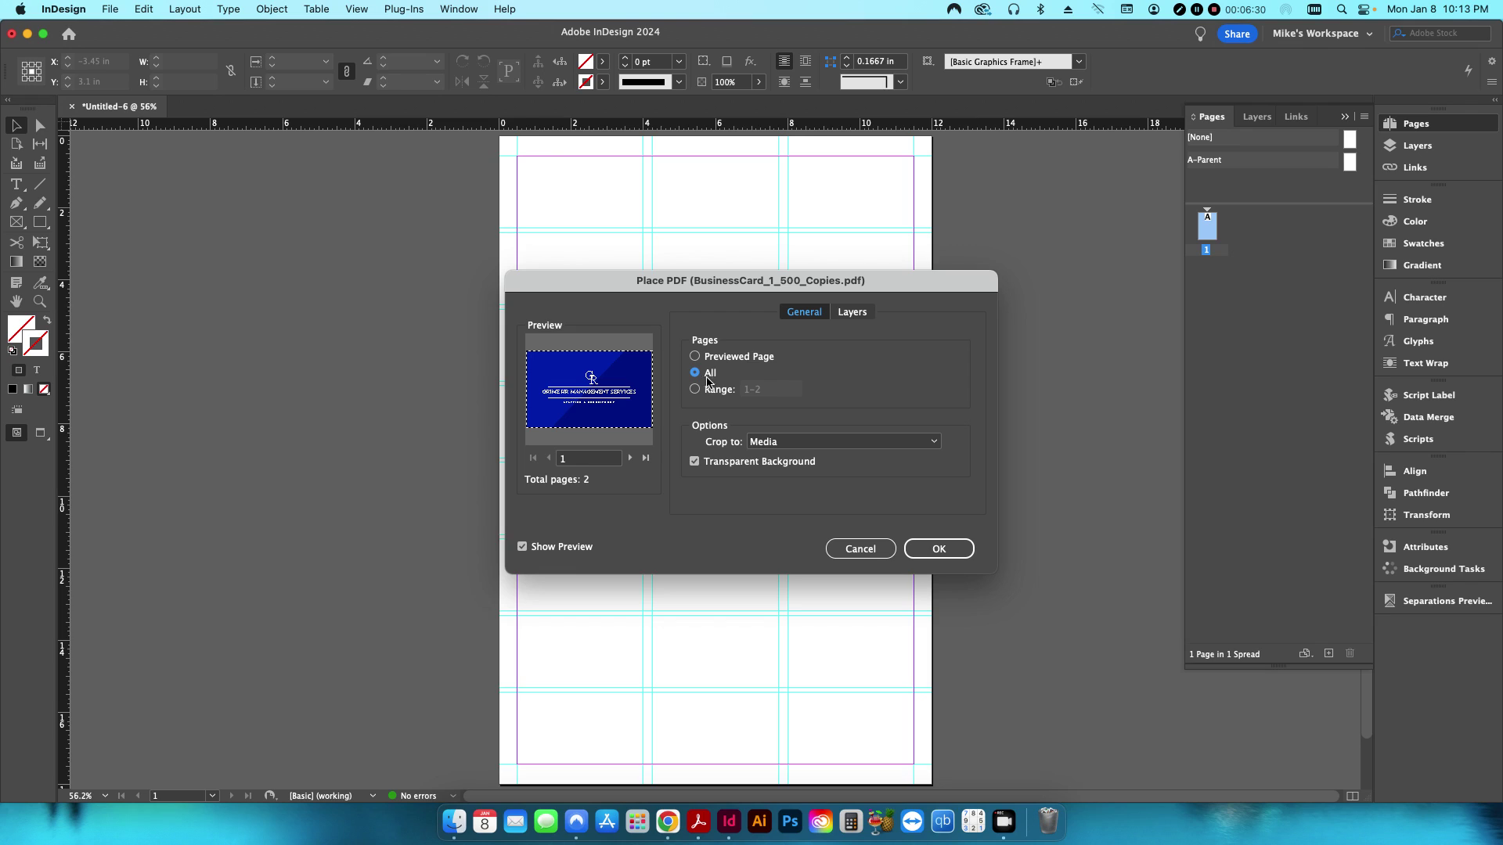
left_click(780, 442)
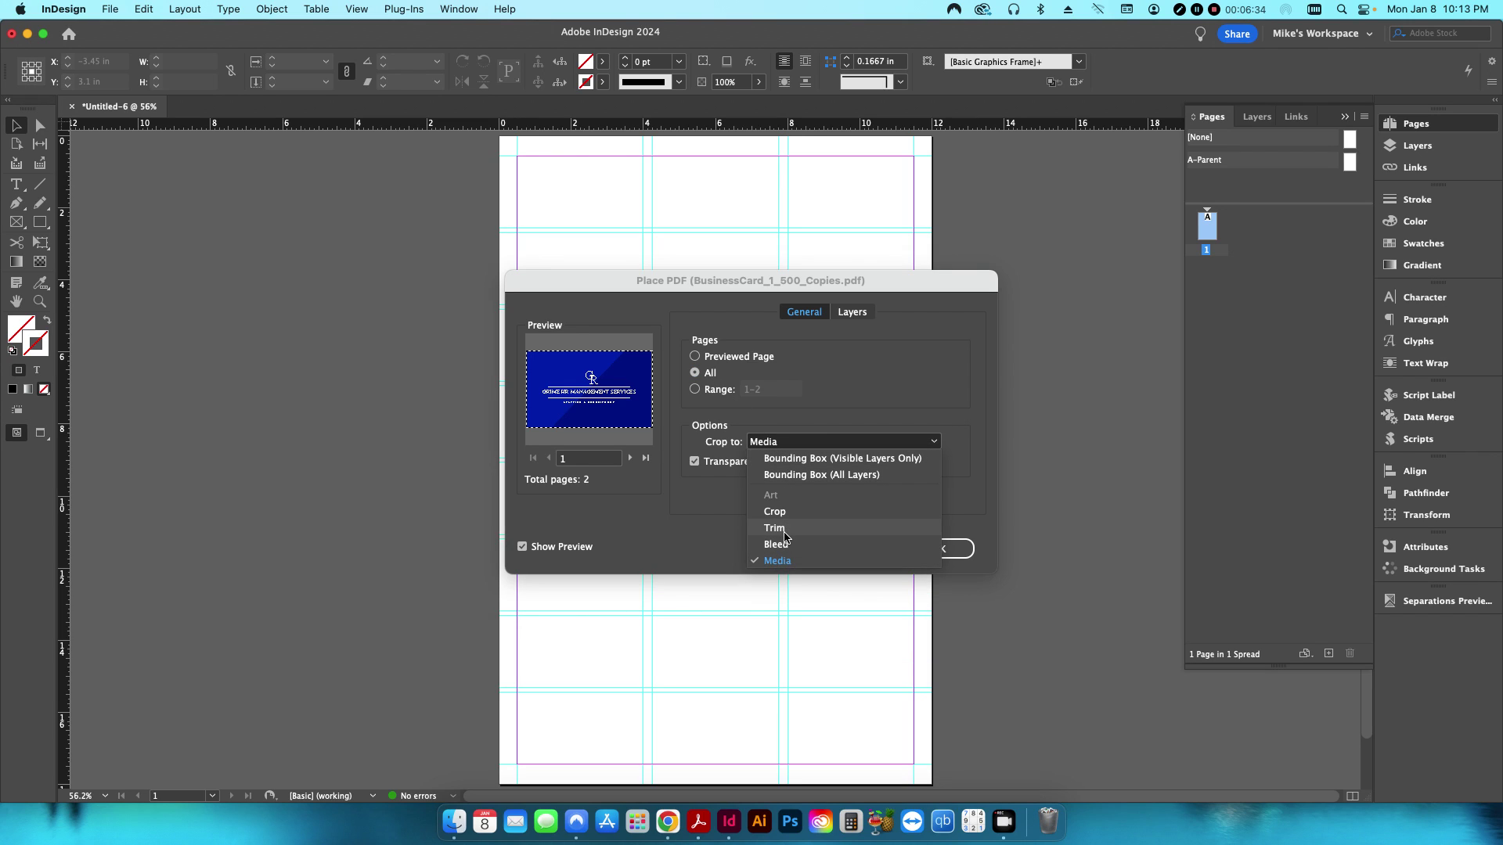
left_click(783, 529)
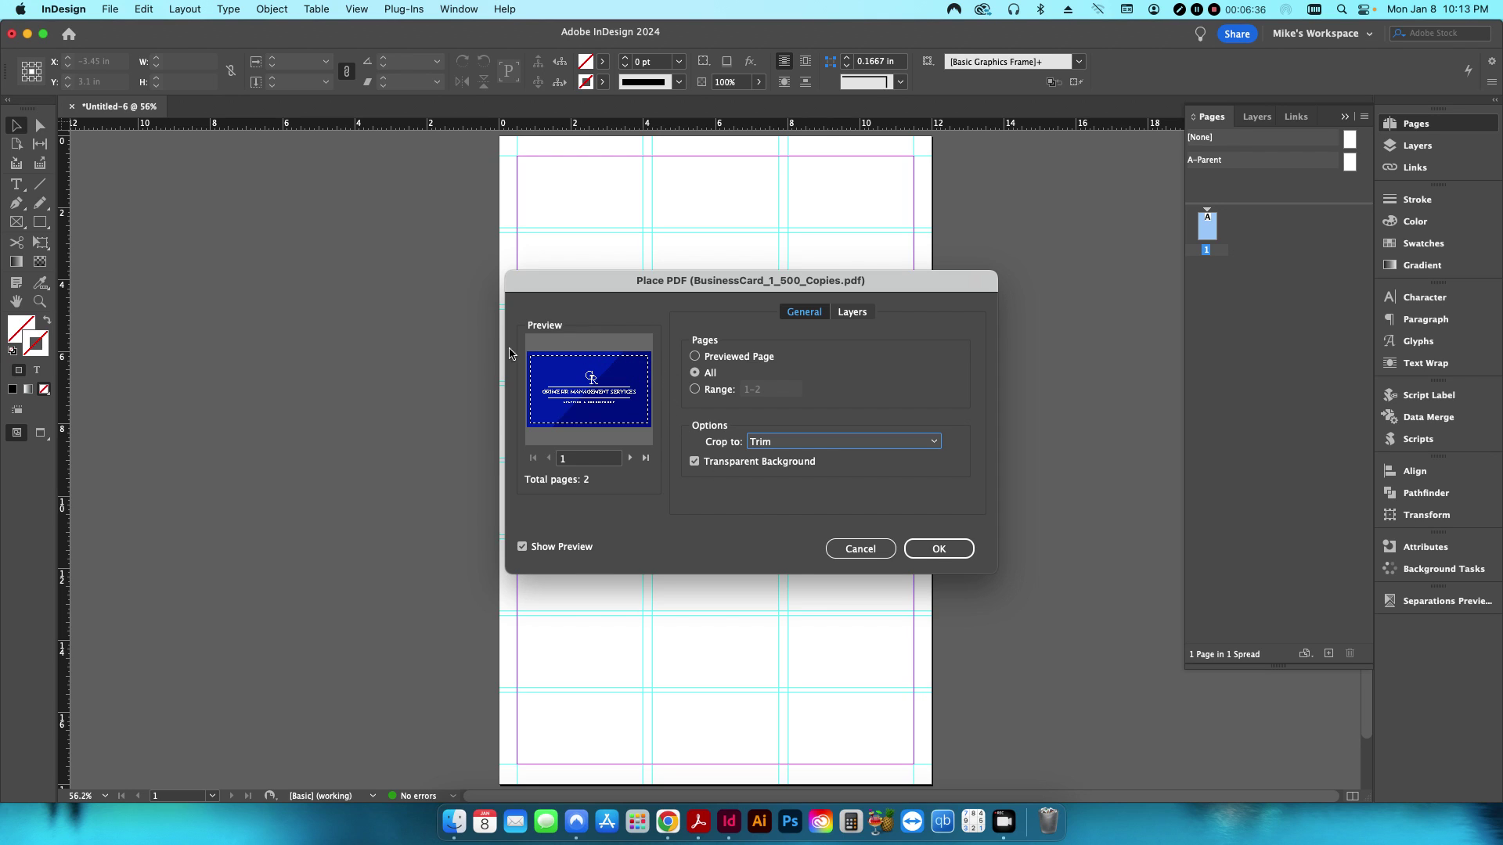
left_click(782, 442)
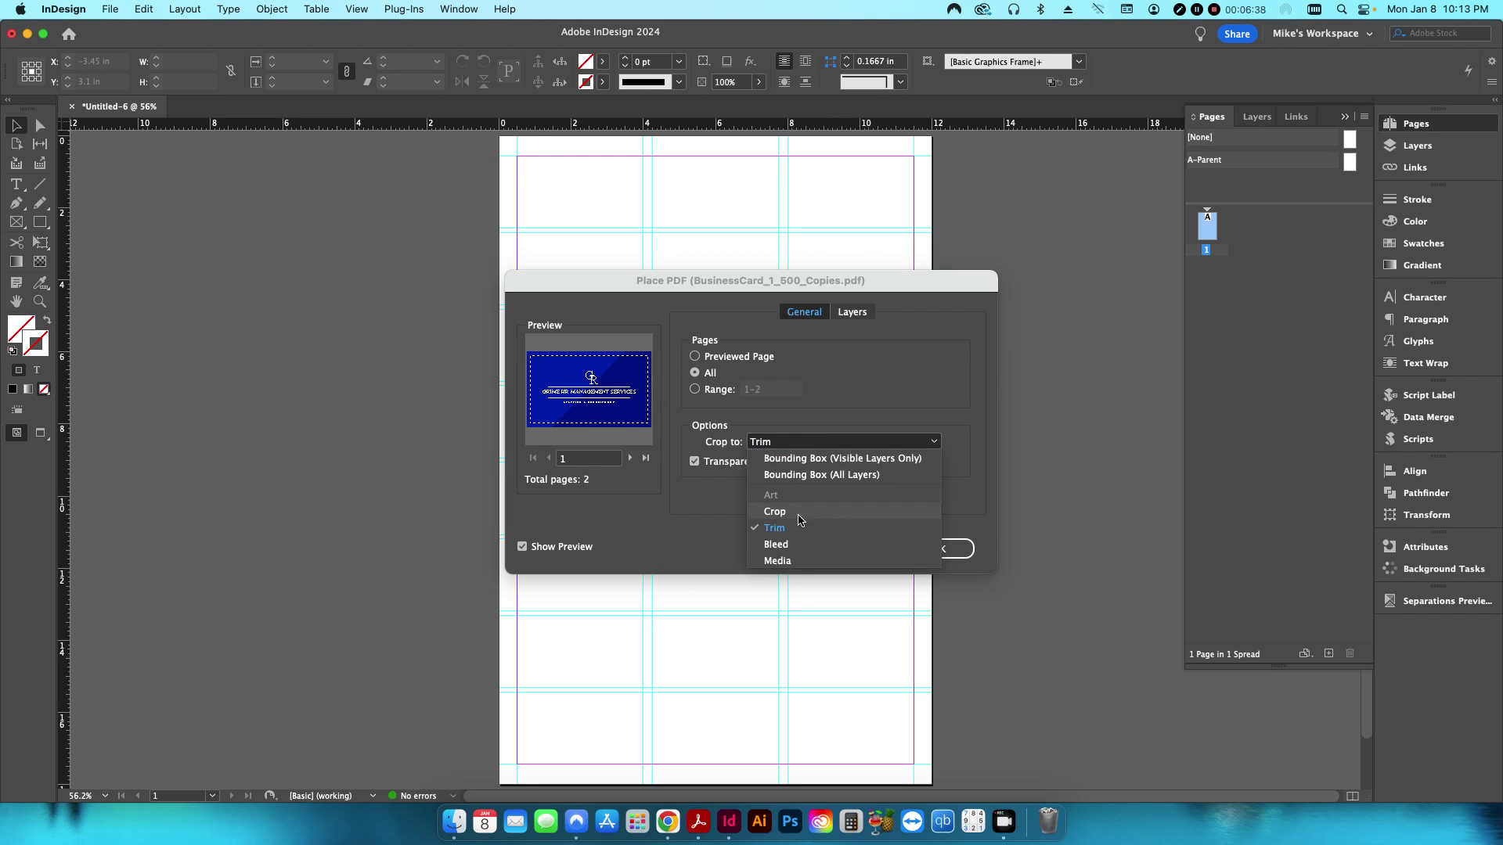
left_click(788, 559)
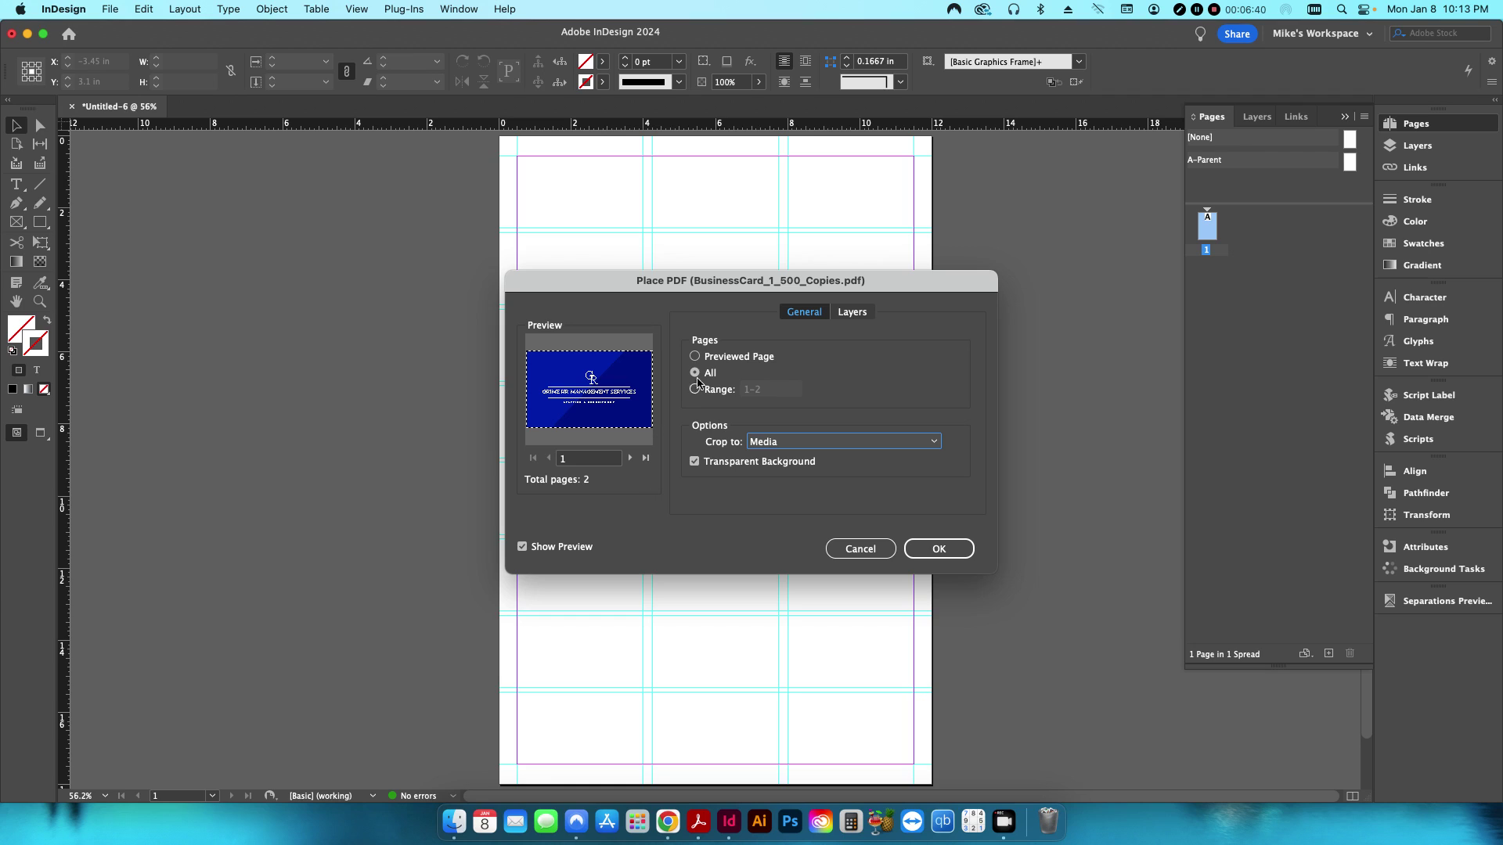
left_click(924, 548)
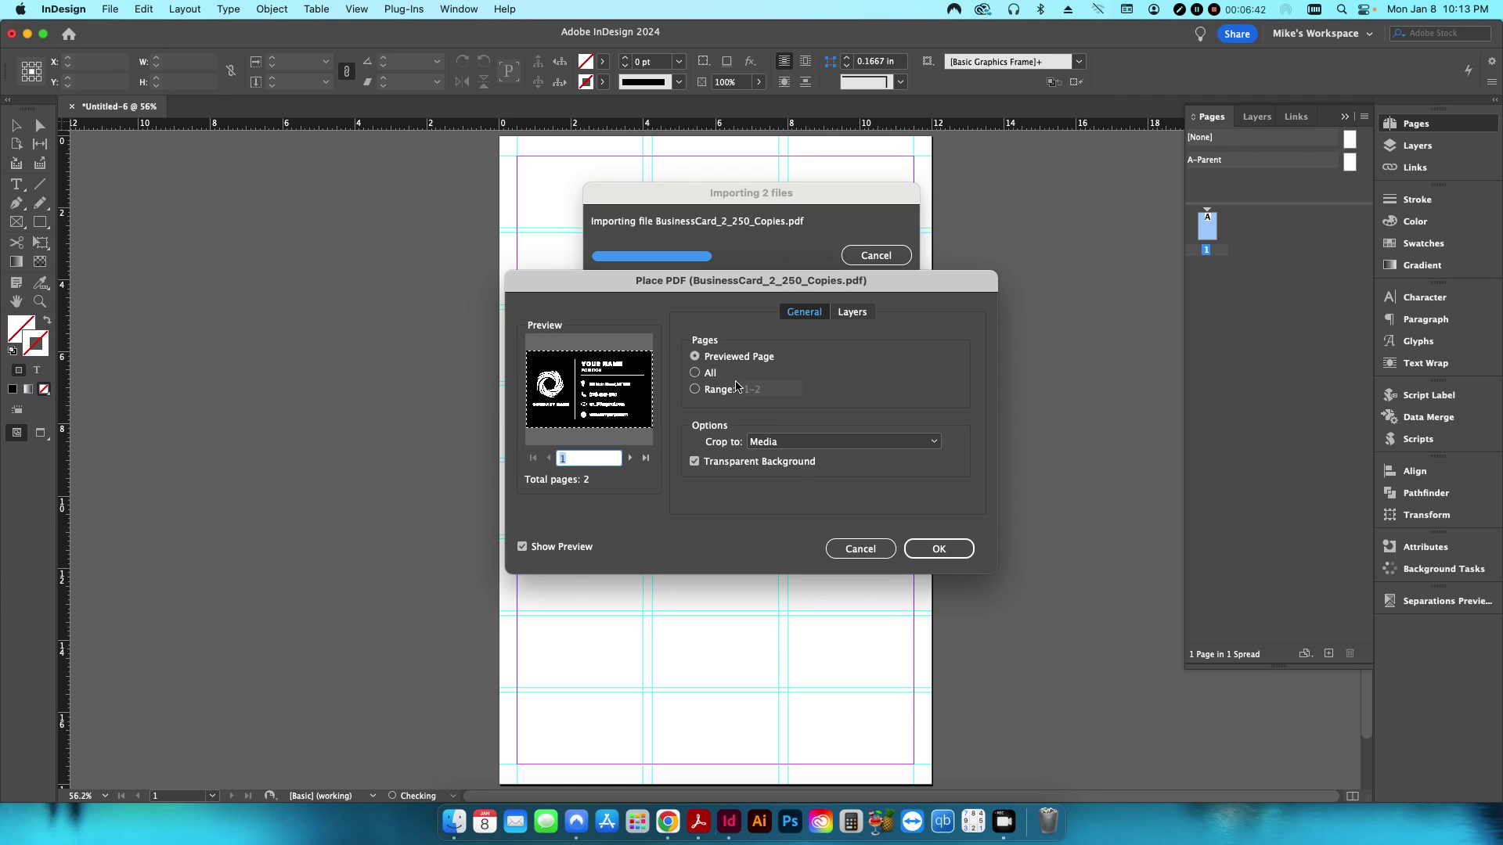
left_click(695, 373)
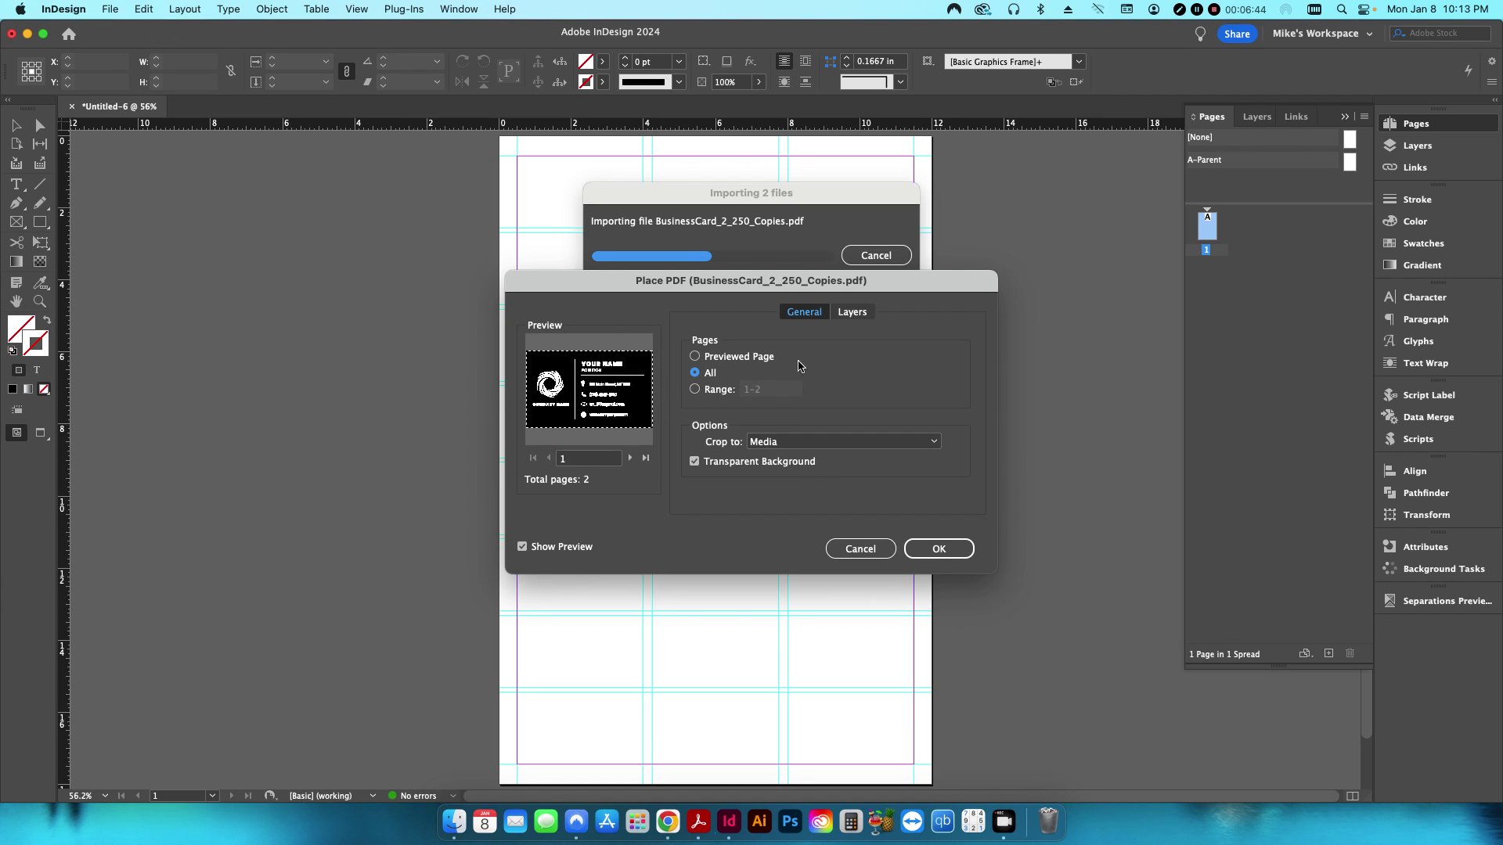
left_click(917, 548)
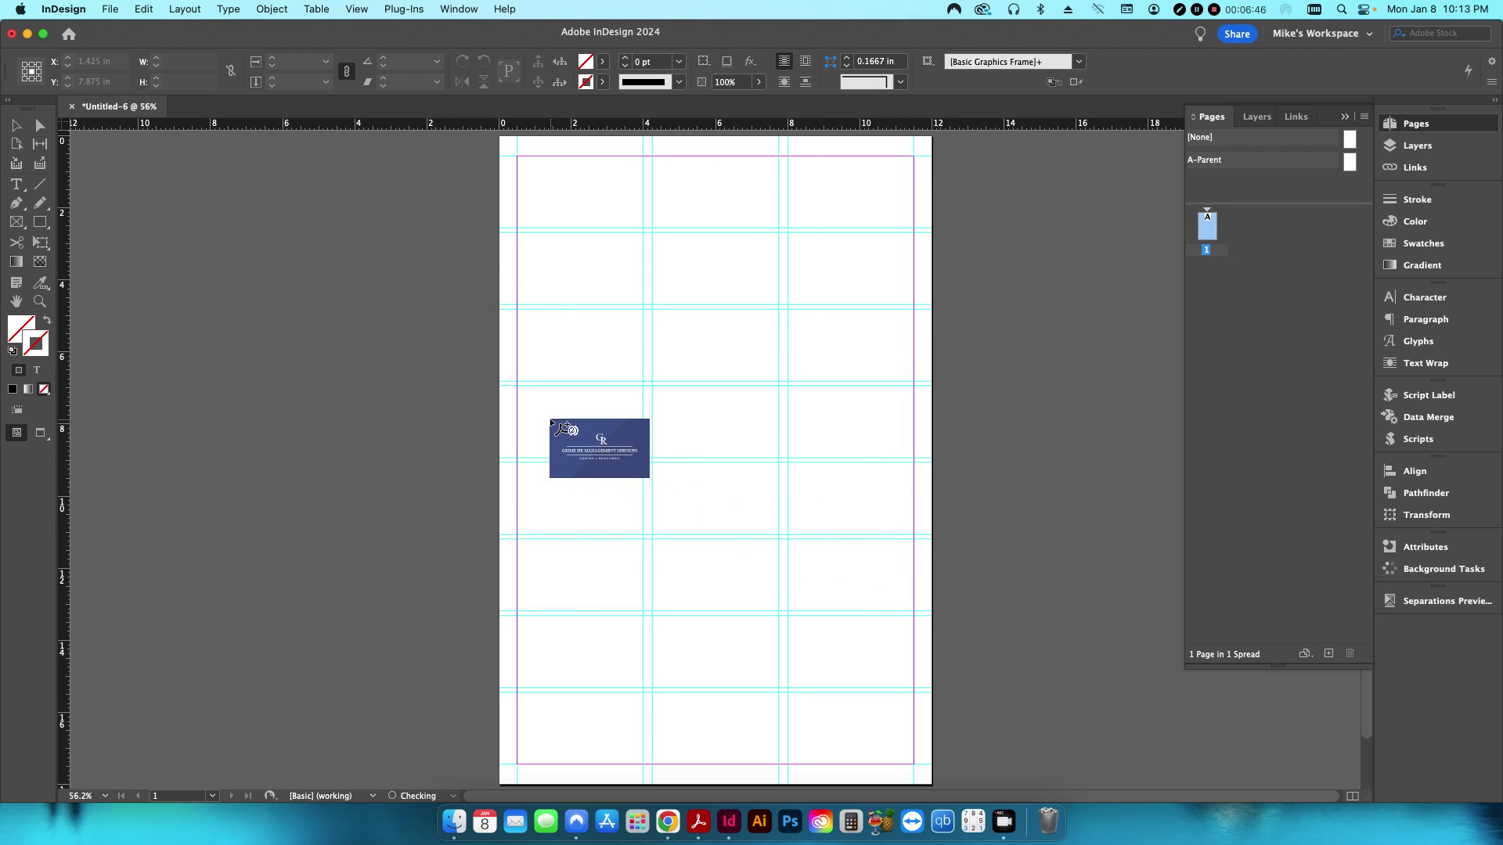
- Place the four imported card pages in a vertical stack on the pasteboard beside page 1
key("w")
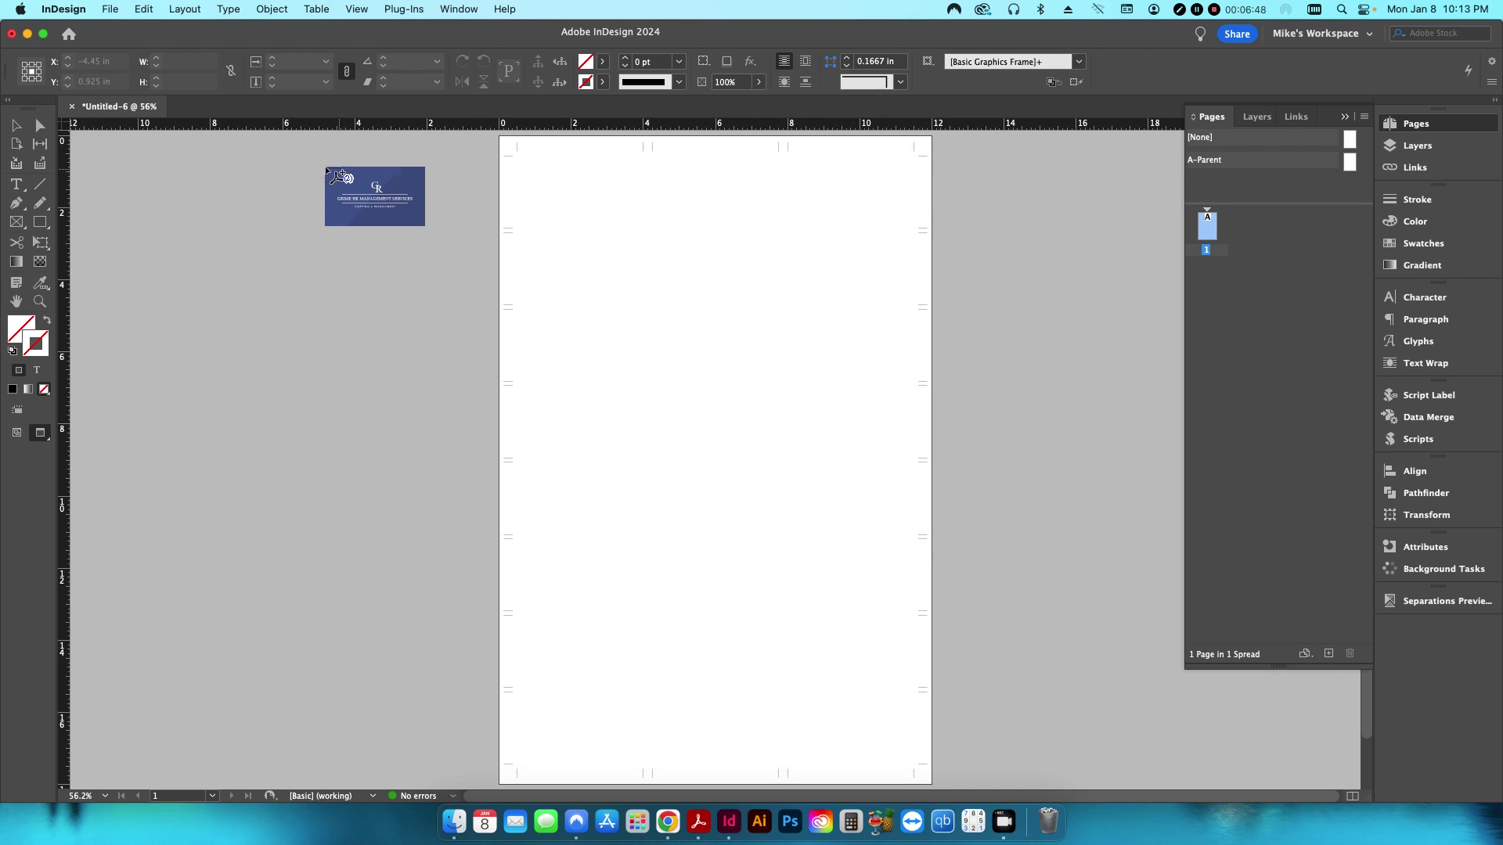
key("Right")
key("w")
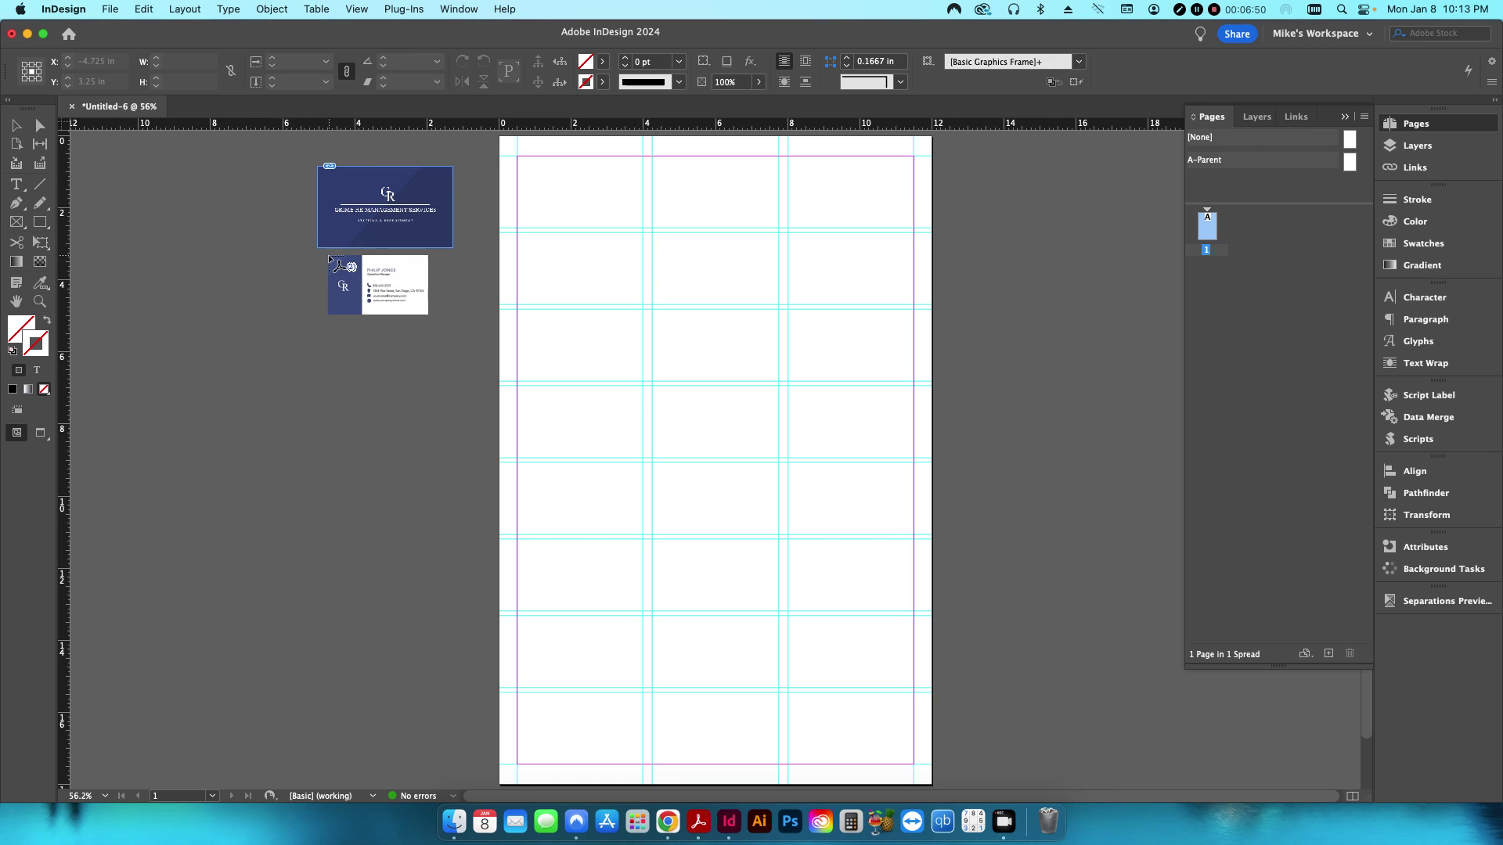
left_click(328, 255)
left_click(327, 353)
left_click(328, 452)
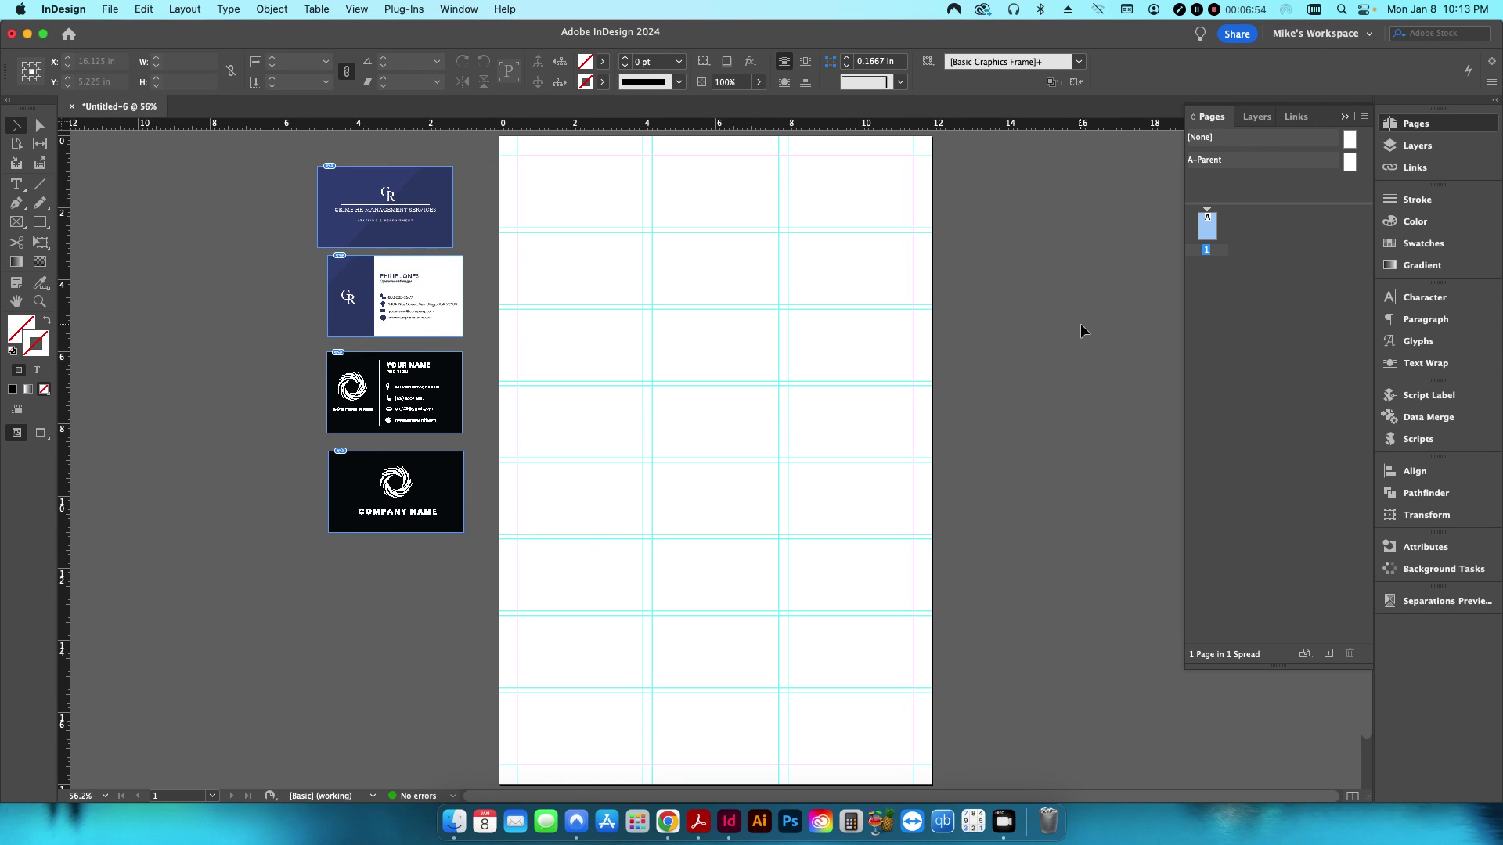
- Add a second page to the document
right_click(1207, 233)
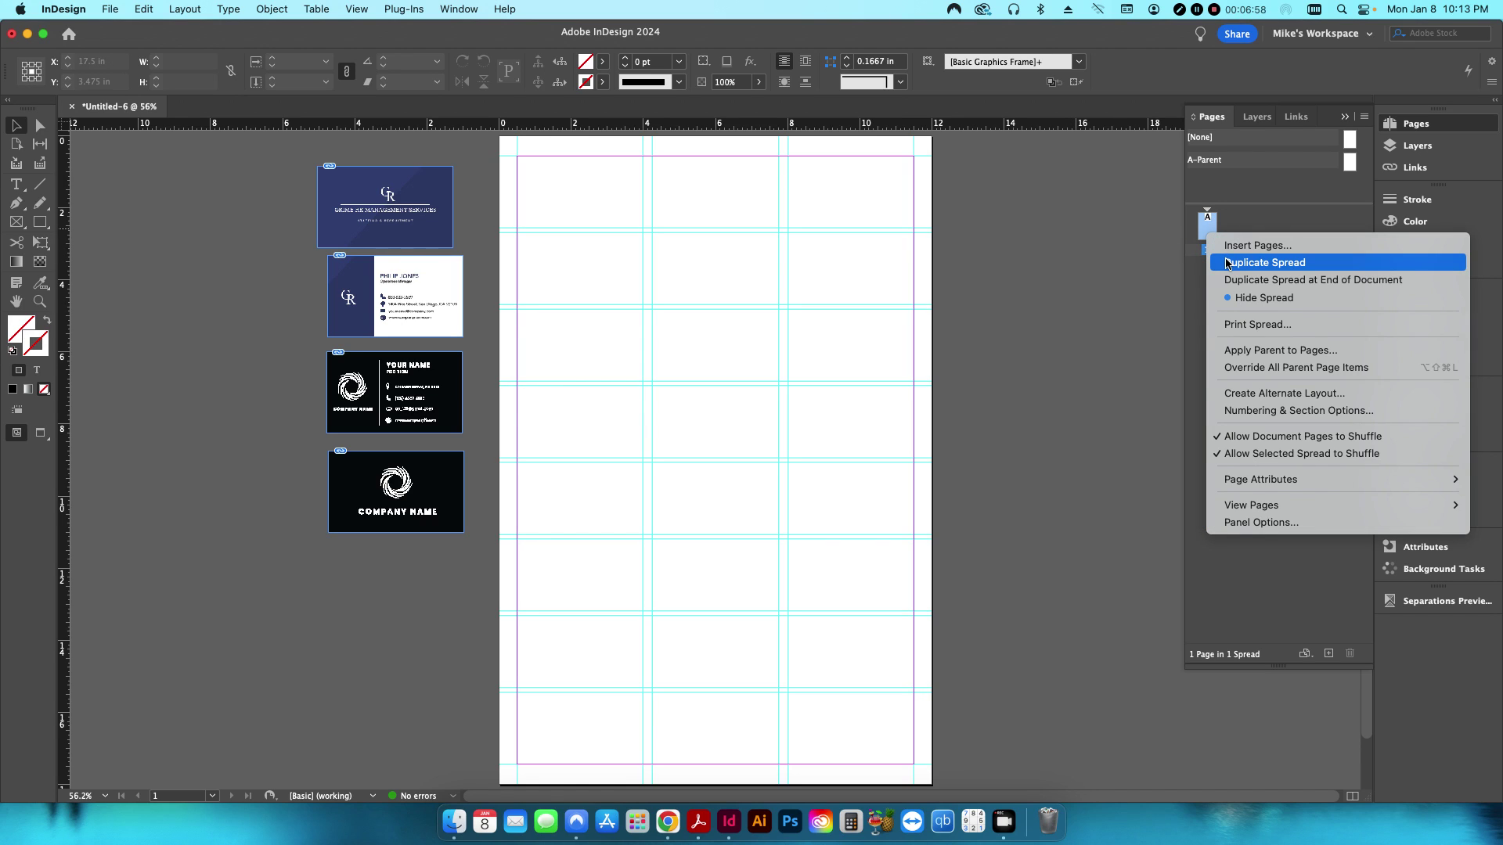
left_click(1200, 288)
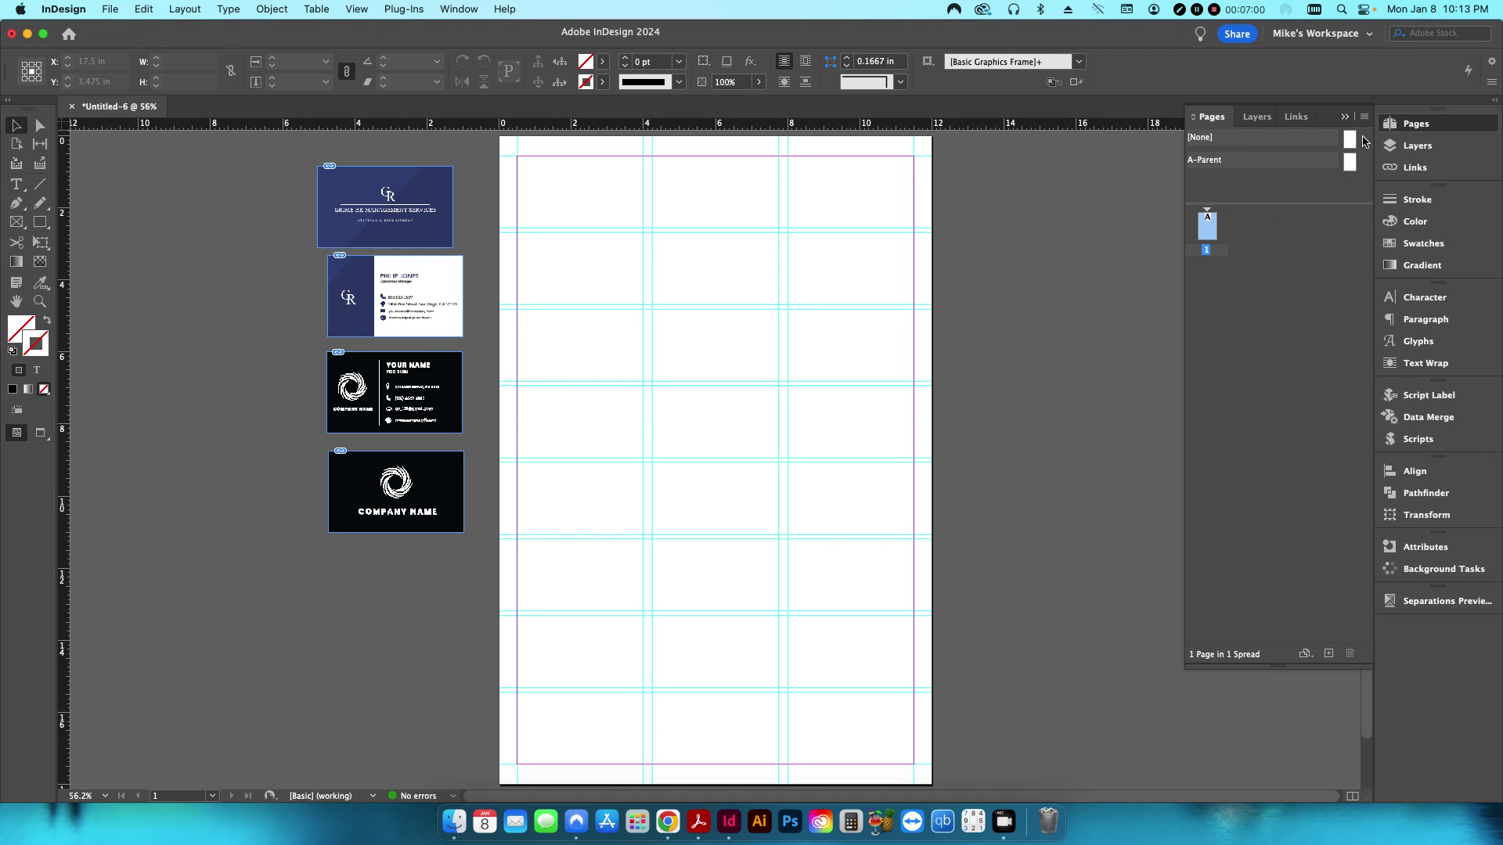
left_click(1329, 654)
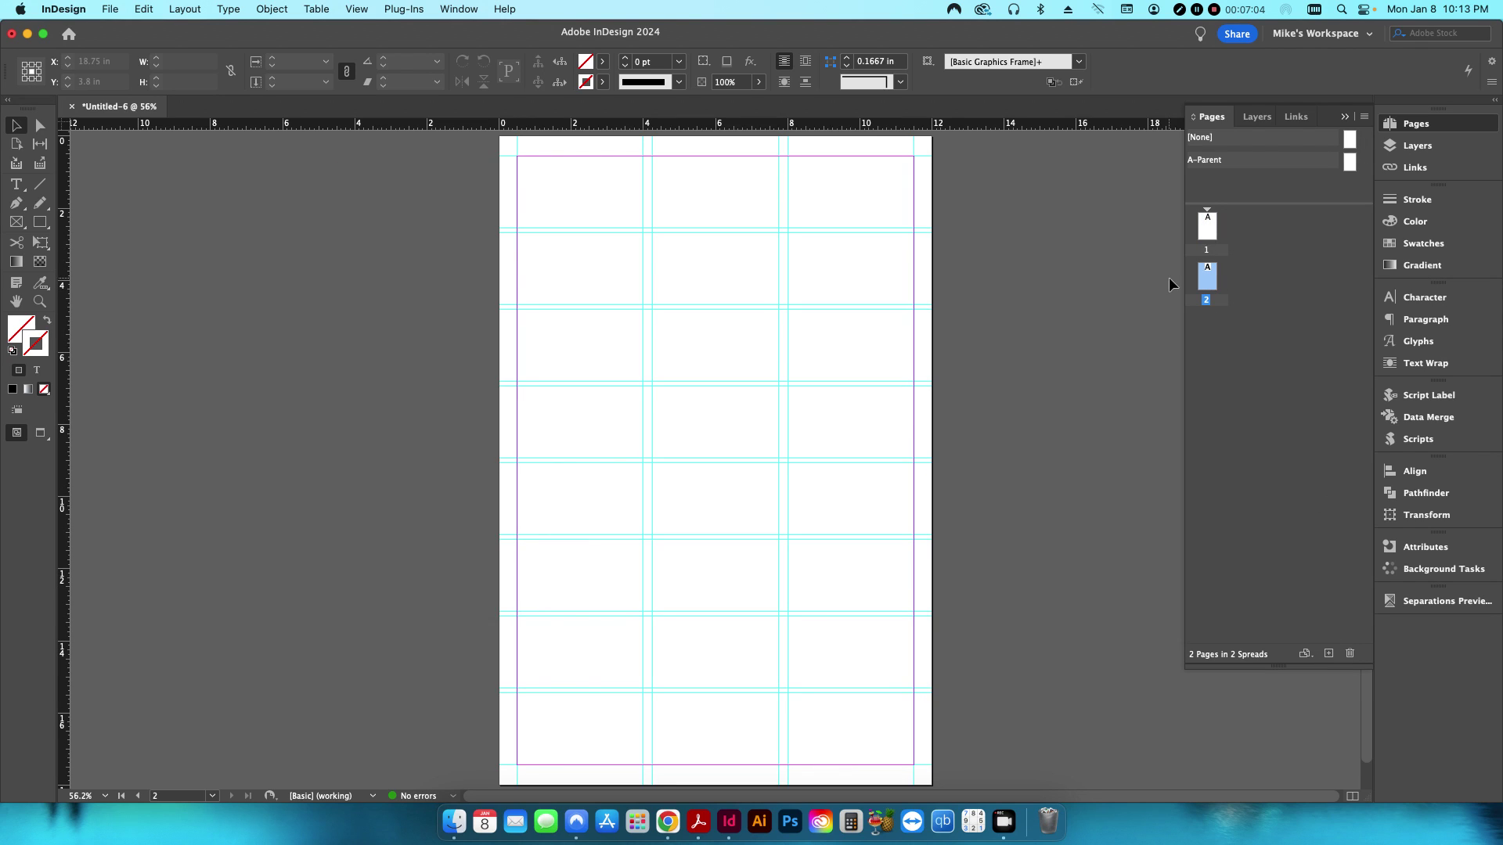
- Compare pages 1 and 2, checking the crop marks on page 2 in Preview mode, and return to page 1 in normal view
double_click(1203, 227)
double_click(1206, 284)
key("w")
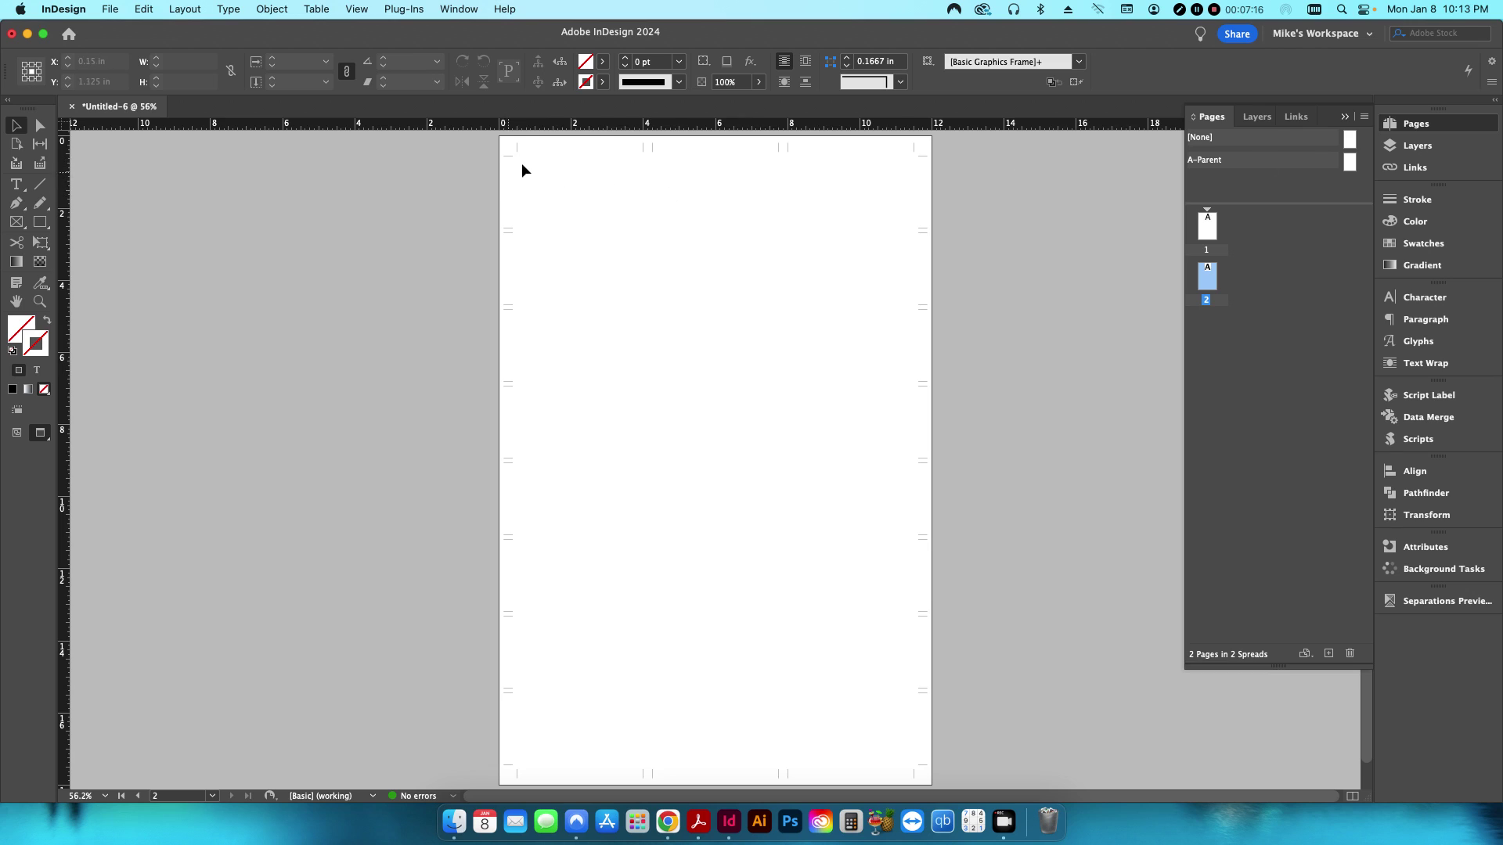
double_click(1207, 228)
key("w")
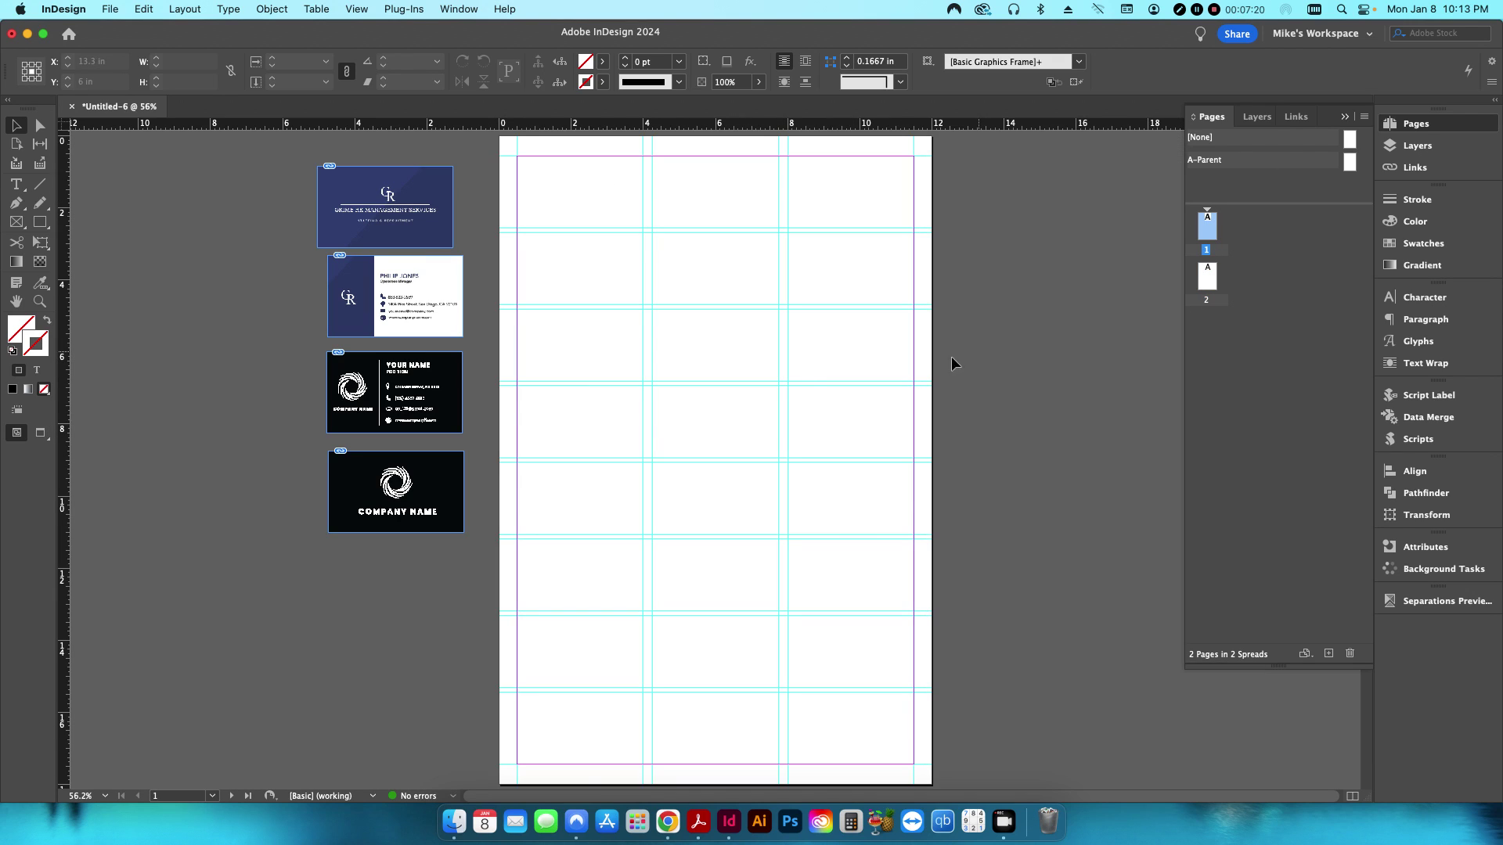
- Move the two card backs, the blue logo side and the black company name side, from page 1's pasteboard to page 2
left_click(391, 489)
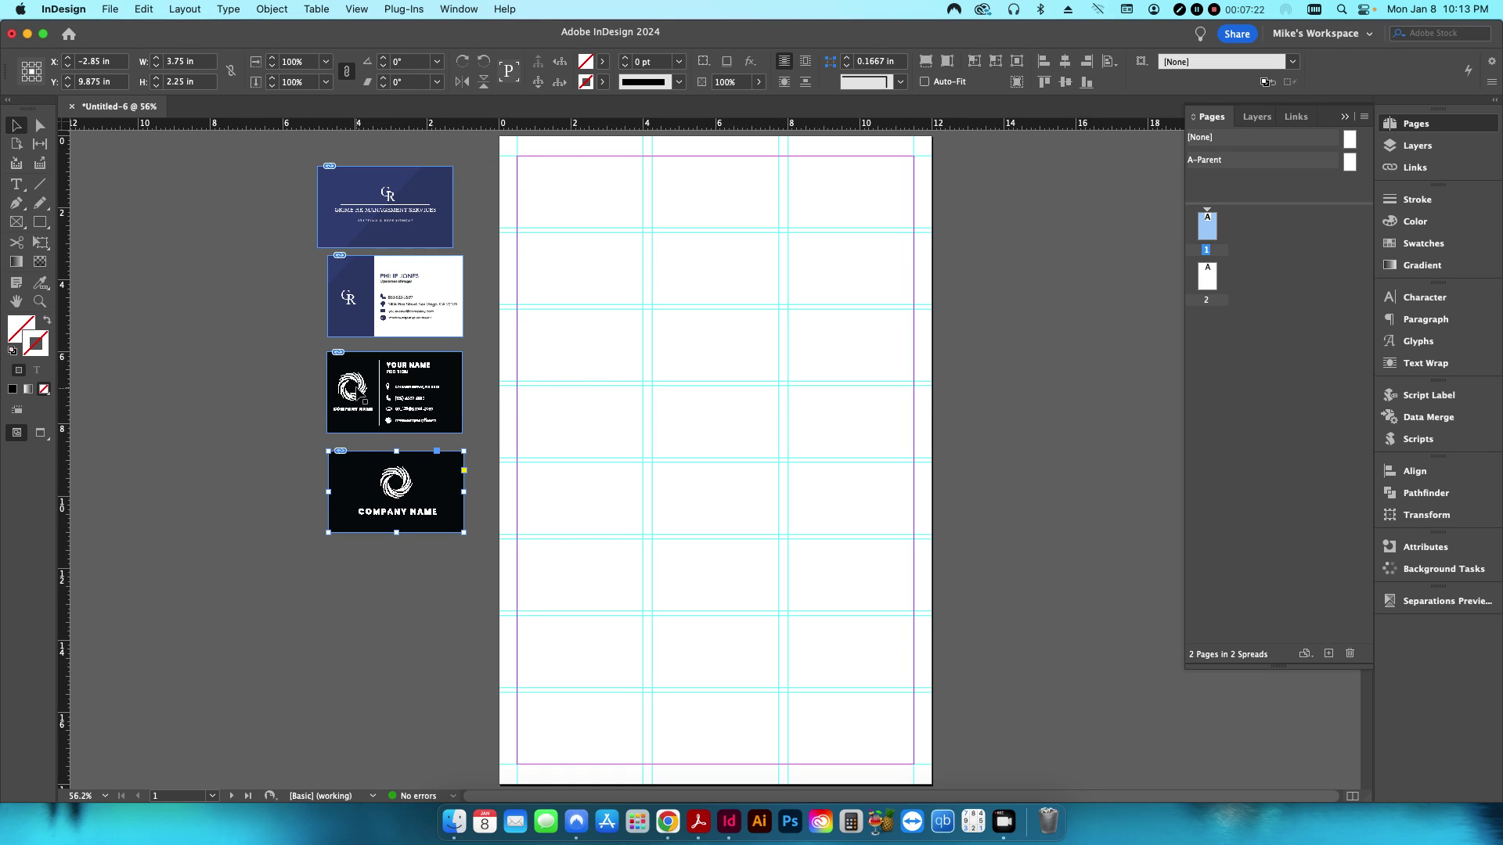
left_click(344, 235)
left_click(358, 510, "shift")
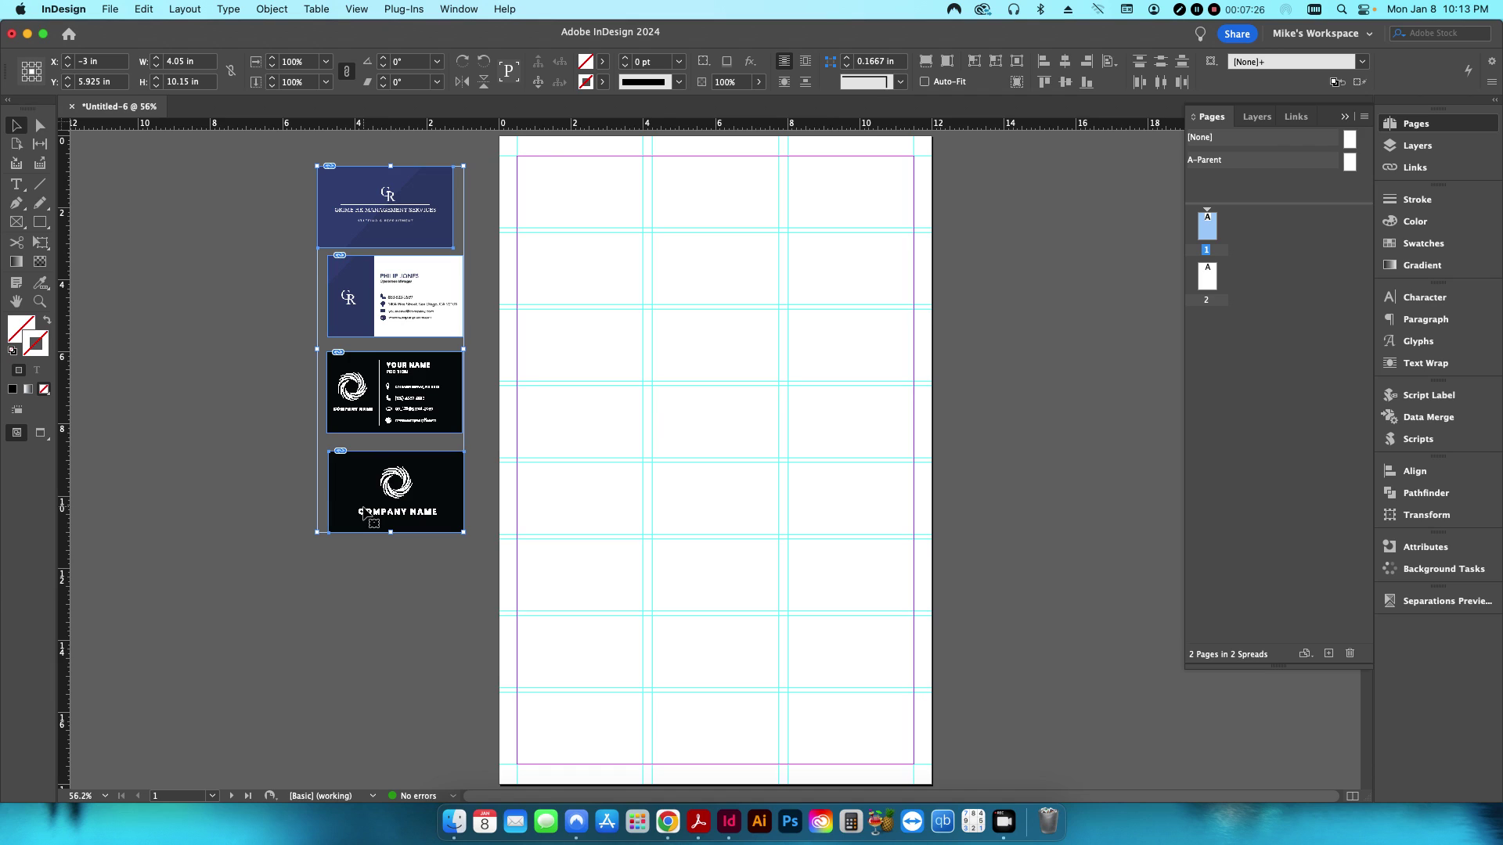
key("super+x")
double_click(1207, 276)
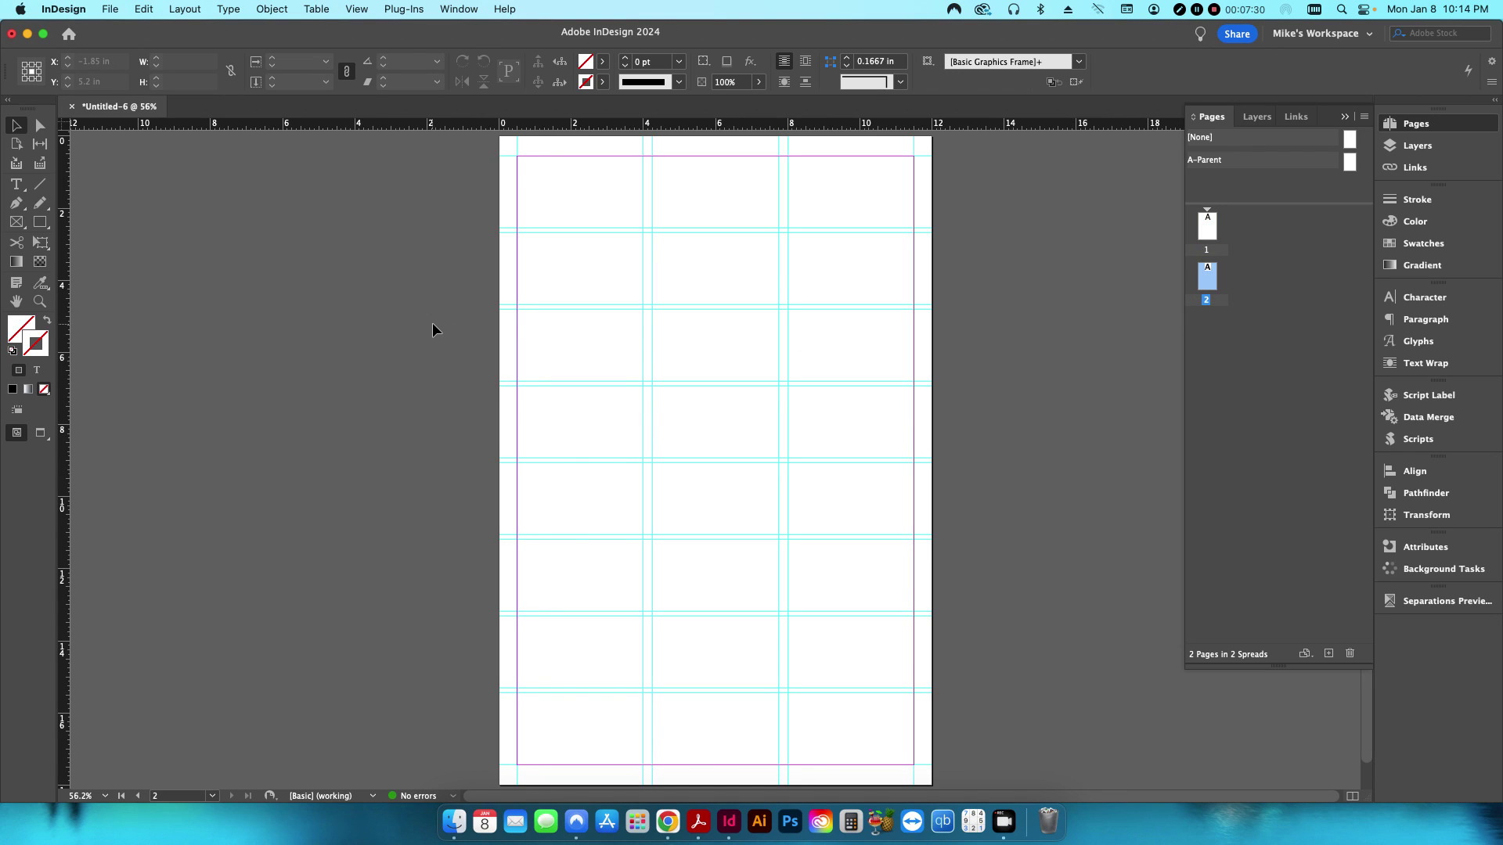
key("super+v")
- Set the frame height of both card fronts on page 1's pasteboard to 2.125 in
double_click(1205, 225)
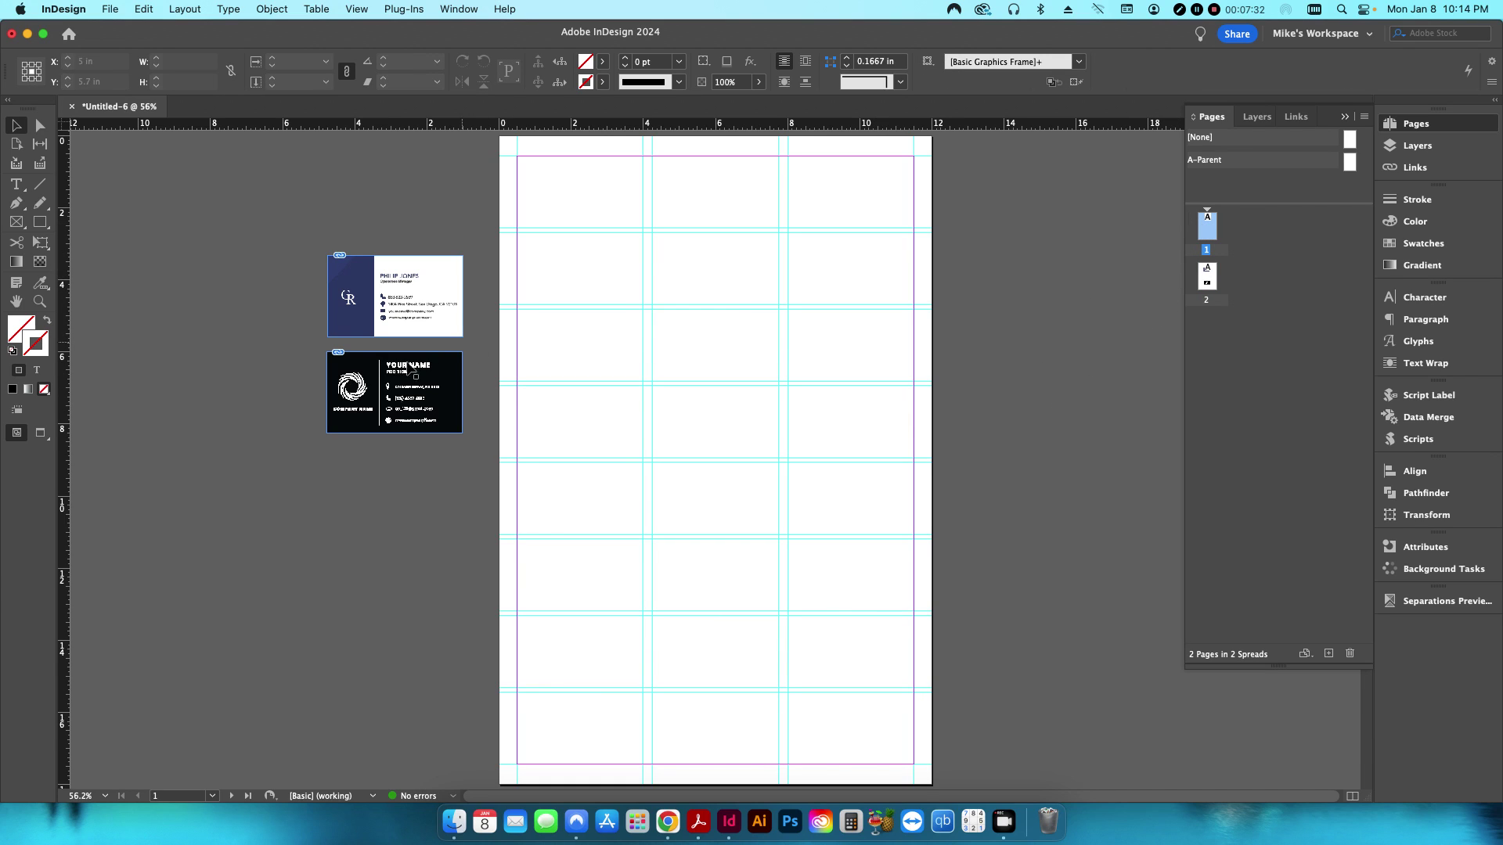
left_click(415, 322)
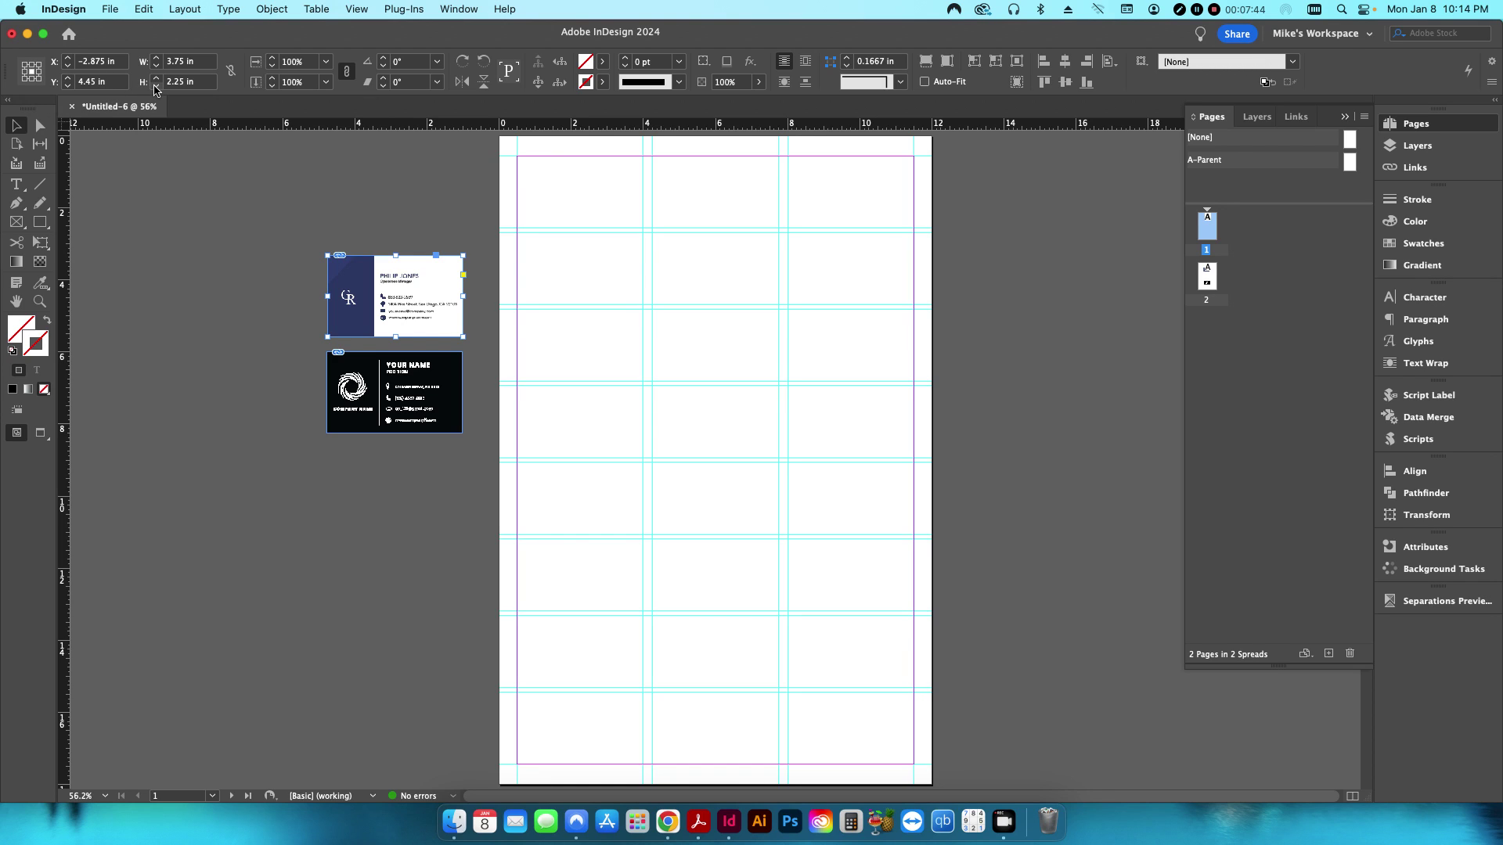
left_click(157, 86)
left_click(344, 385)
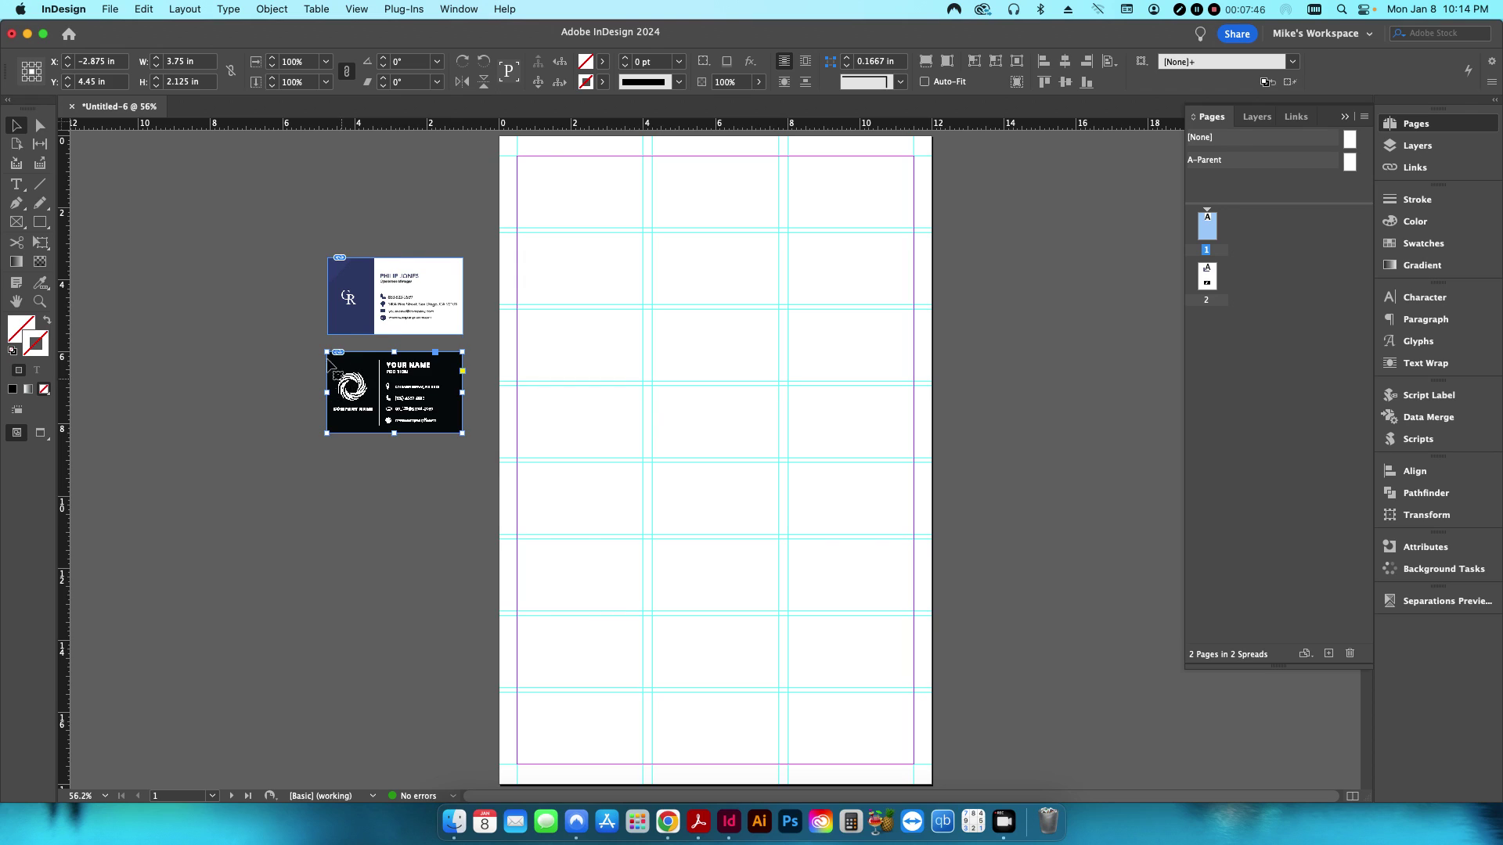
left_click(279, 345)
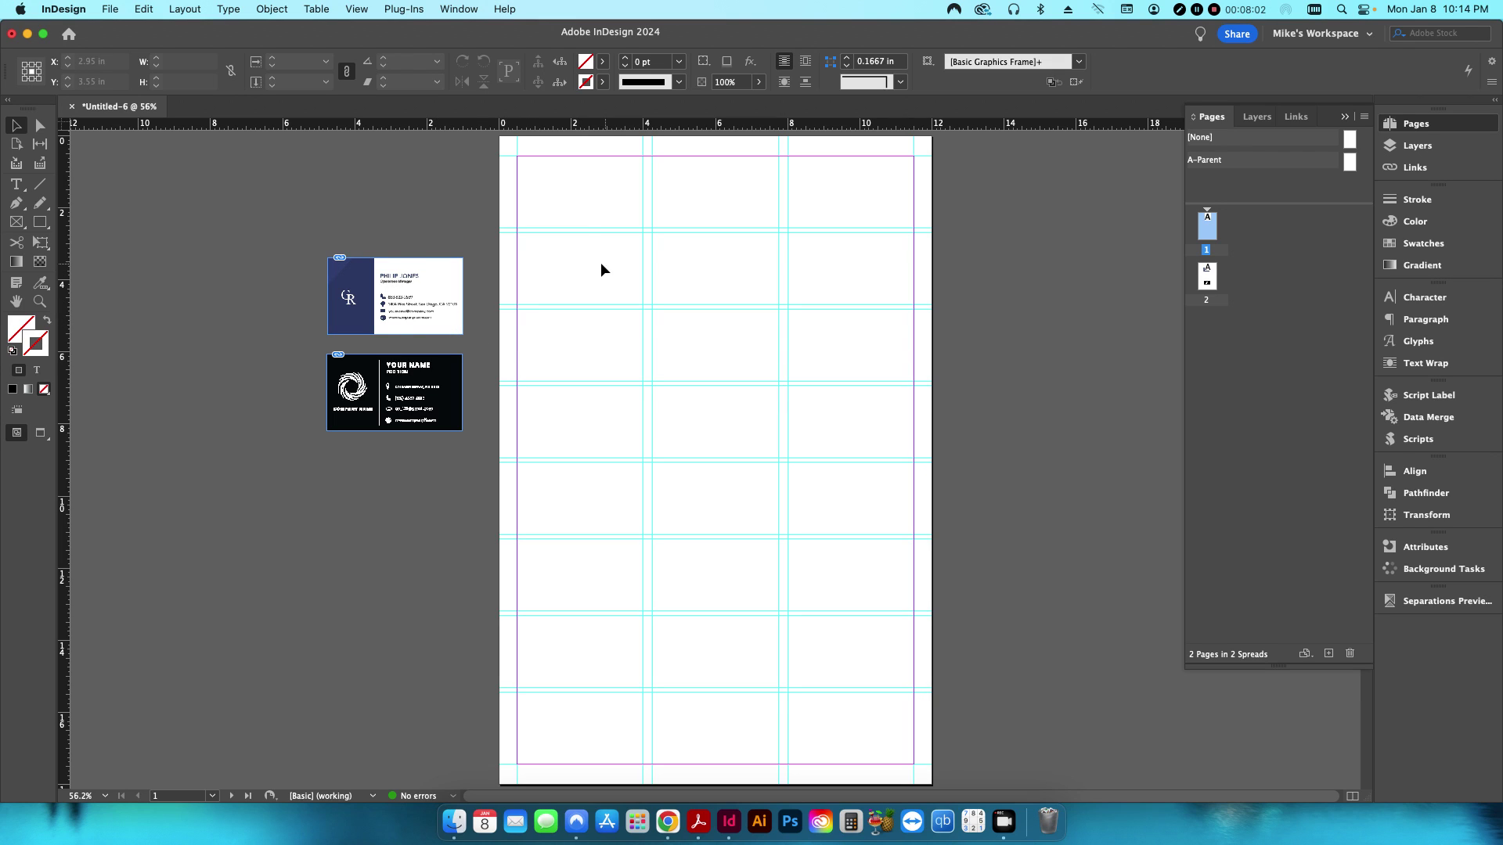
- Move the card fronts onto page 1, the blue-and-white one into the first column and the black one into the third
left_click_drag(429, 306, 622, 228)
left_click_drag(428, 394, 754, 220)
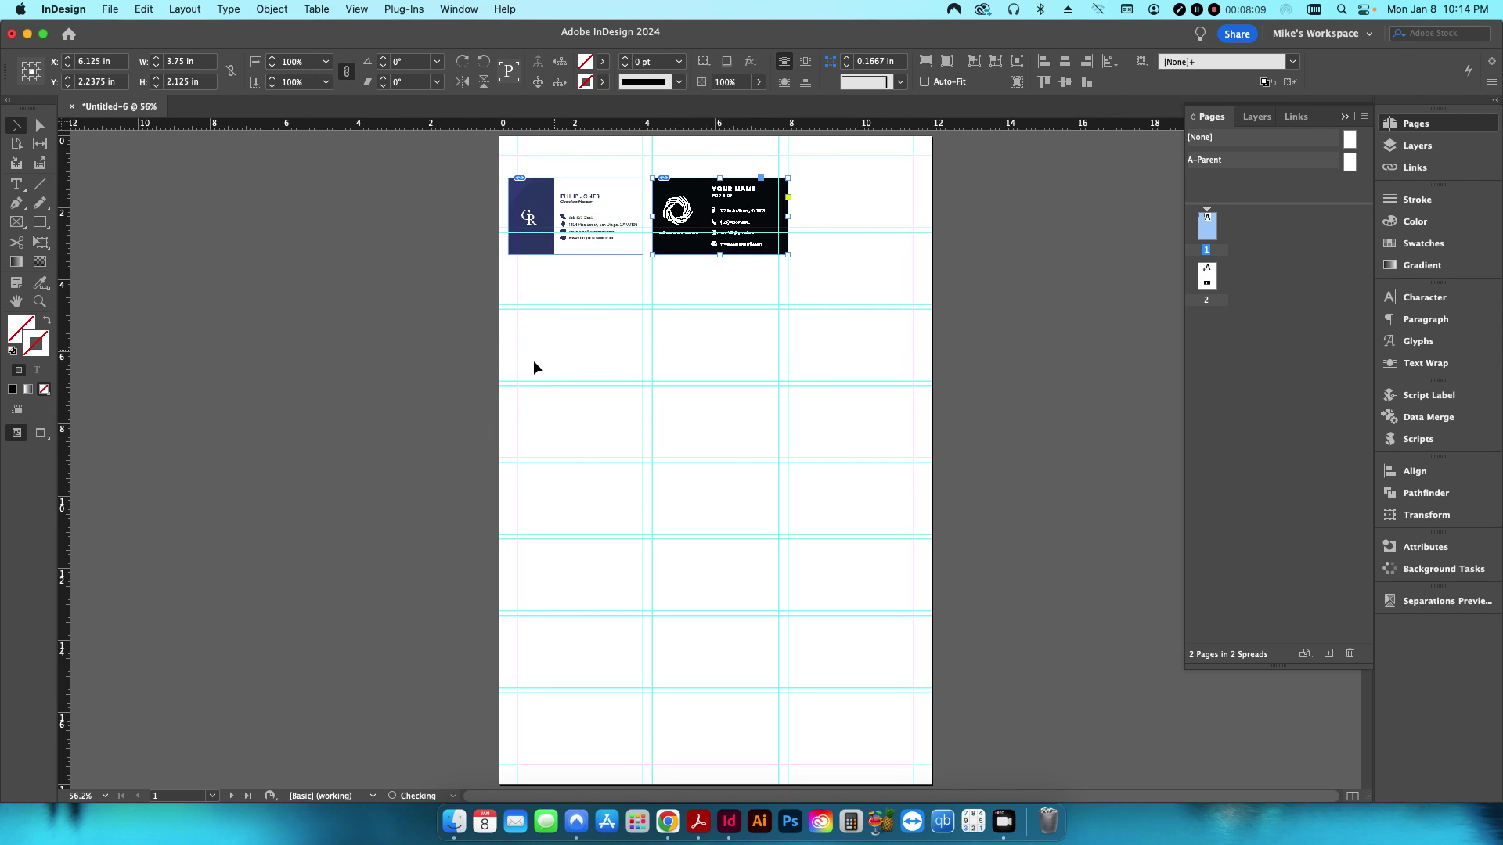
left_click(601, 248)
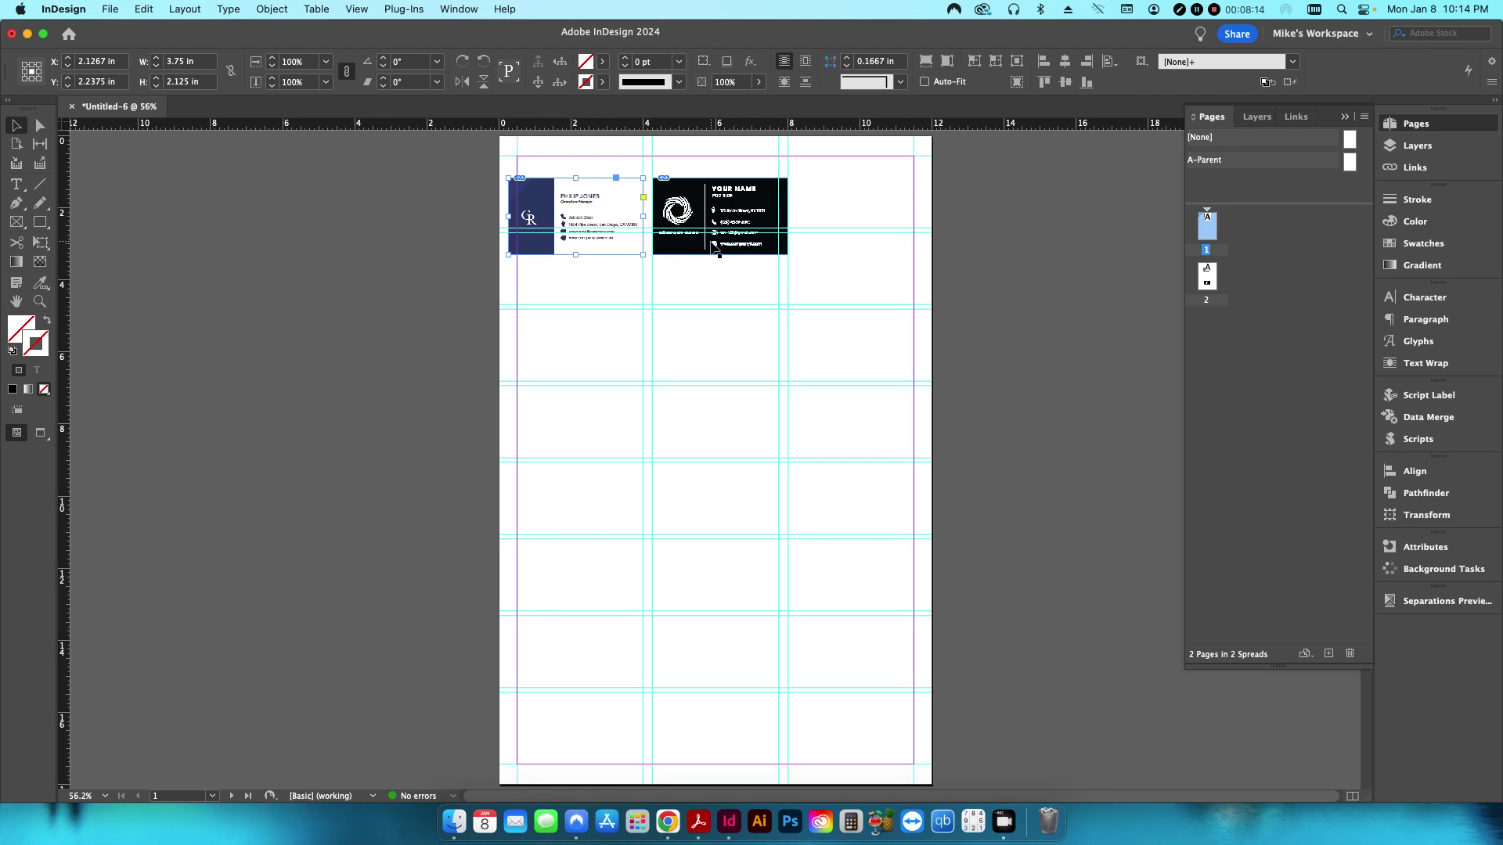
left_click(675, 247)
left_click_drag(675, 249, 812, 247)
left_click(978, 290)
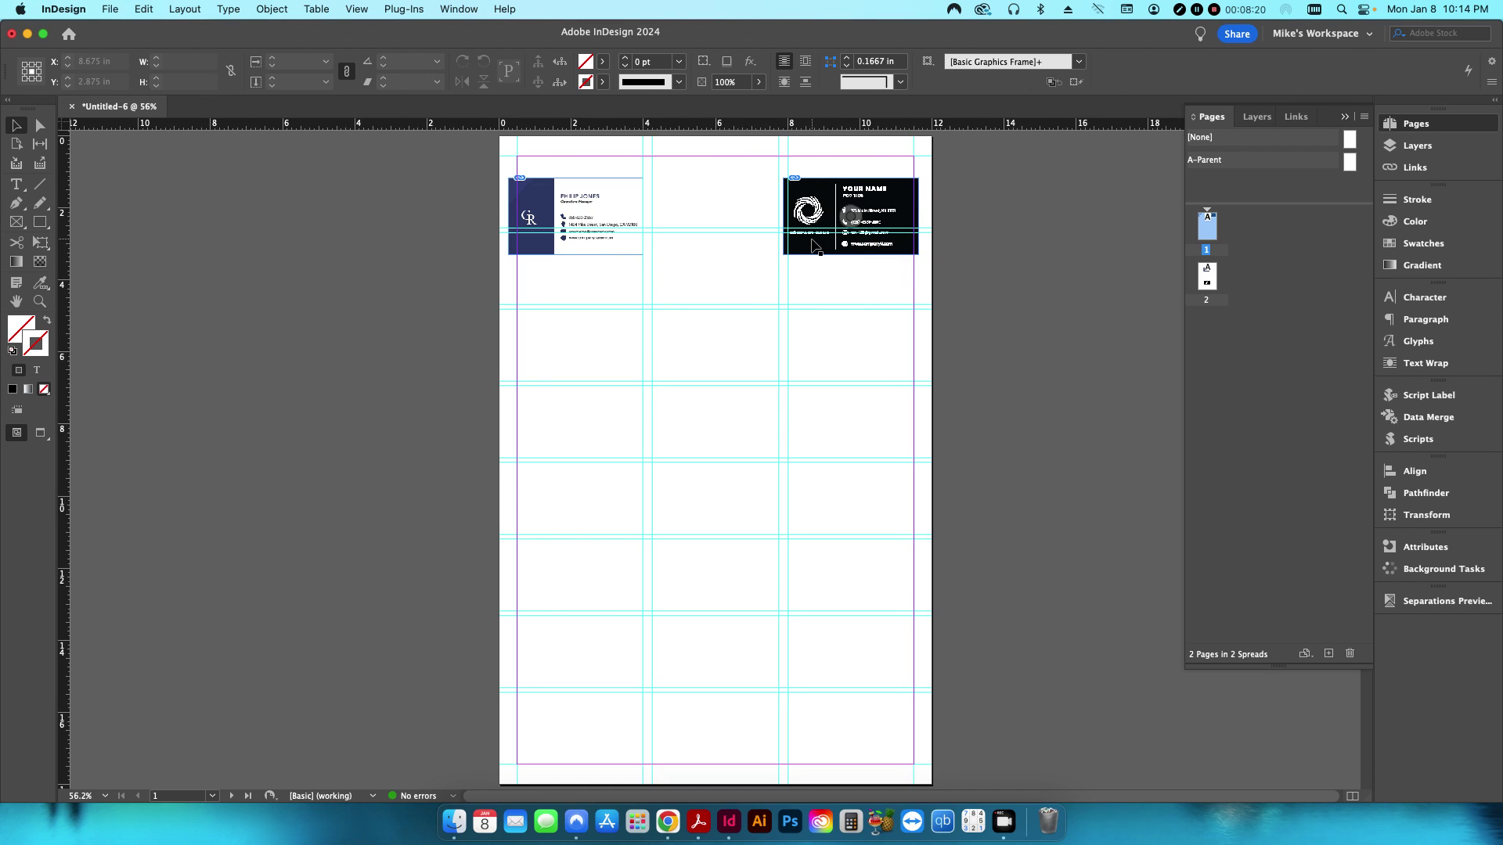
- Copy the blue-and-white card front on page 1 and fit the duplicate between the two fronts in the middle column
left_click(620, 245)
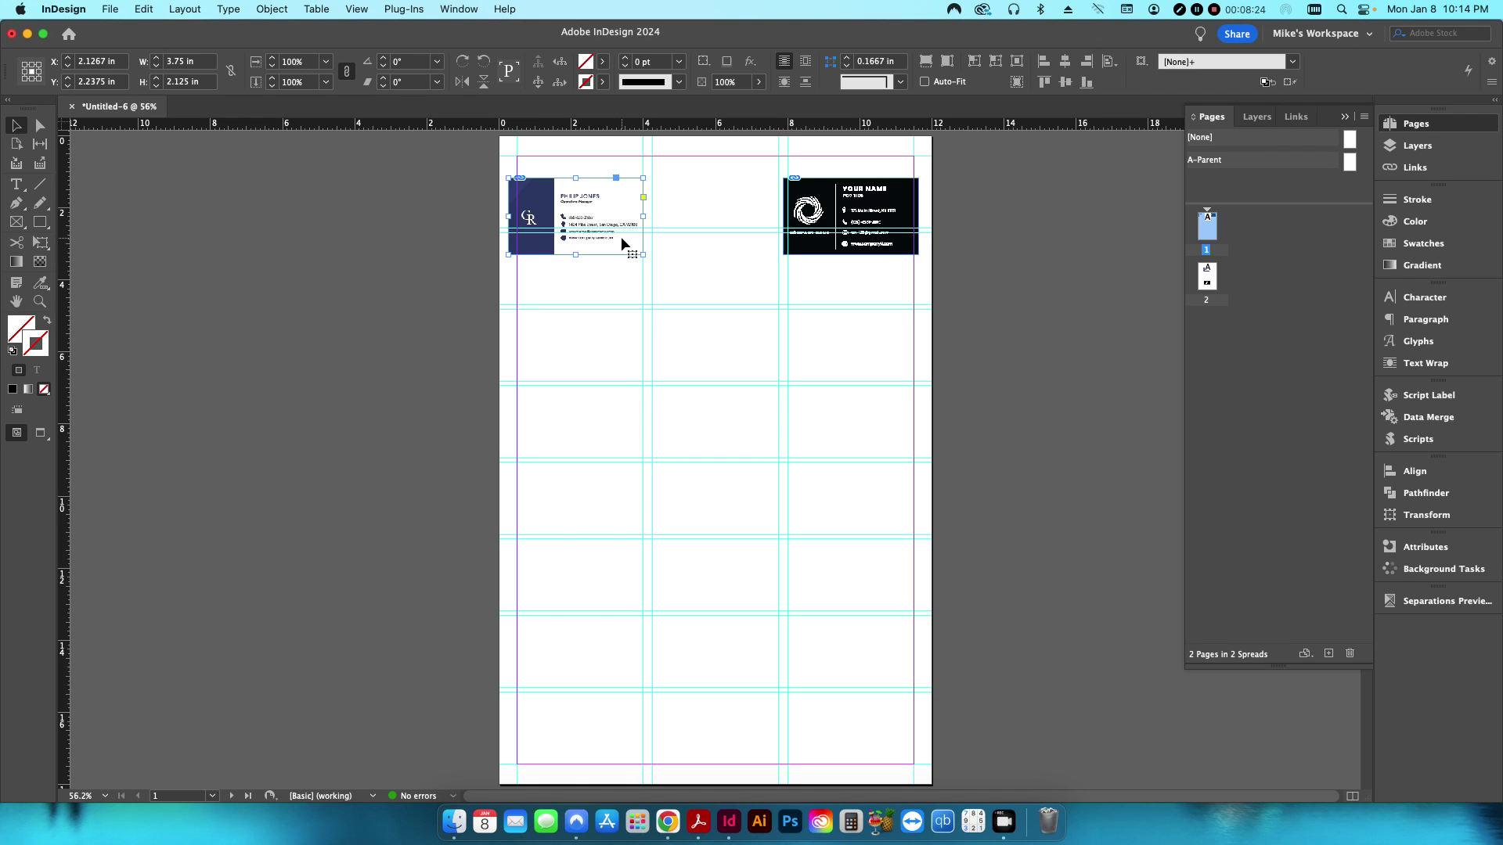
key("super+c")
key("super+v")
left_click_drag(709, 458, 704, 218)
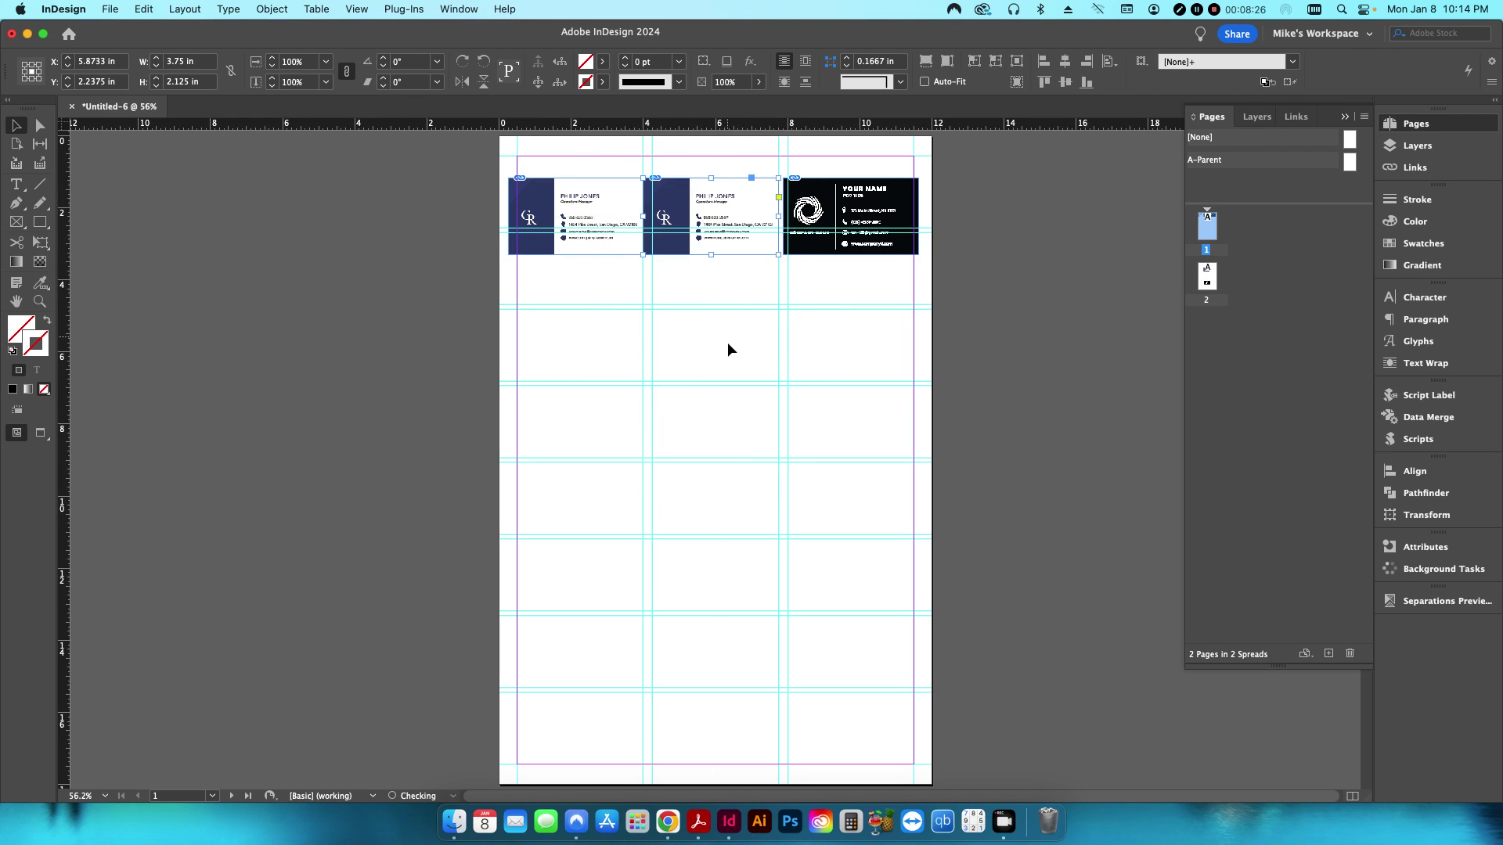
left_click(728, 349)
- On page 2, move the blue back to the first column and the black back to the third, and compare with page 1
double_click(1209, 276)
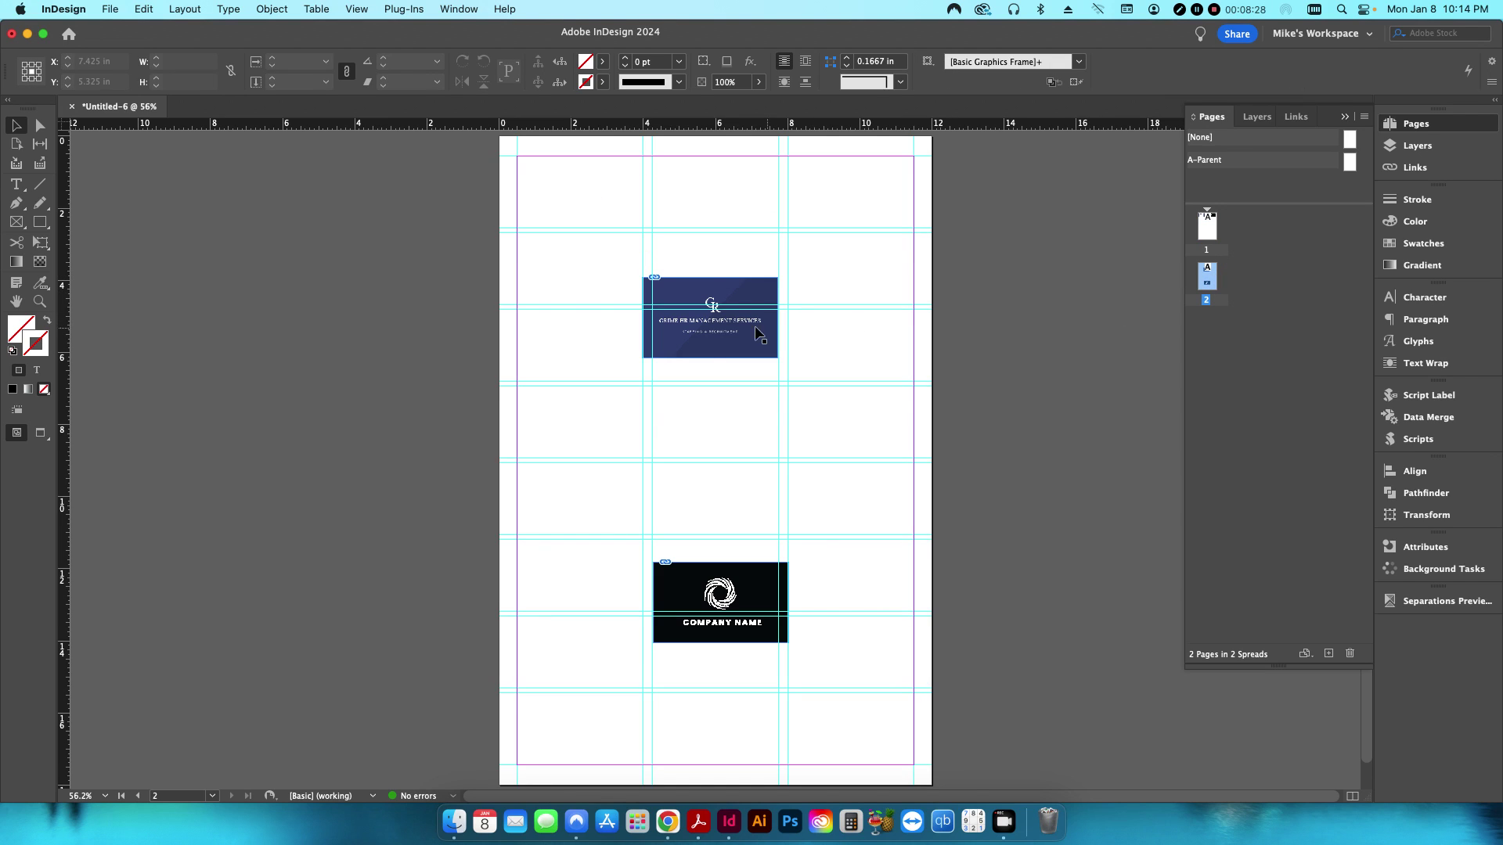
left_click_drag(754, 342, 631, 237)
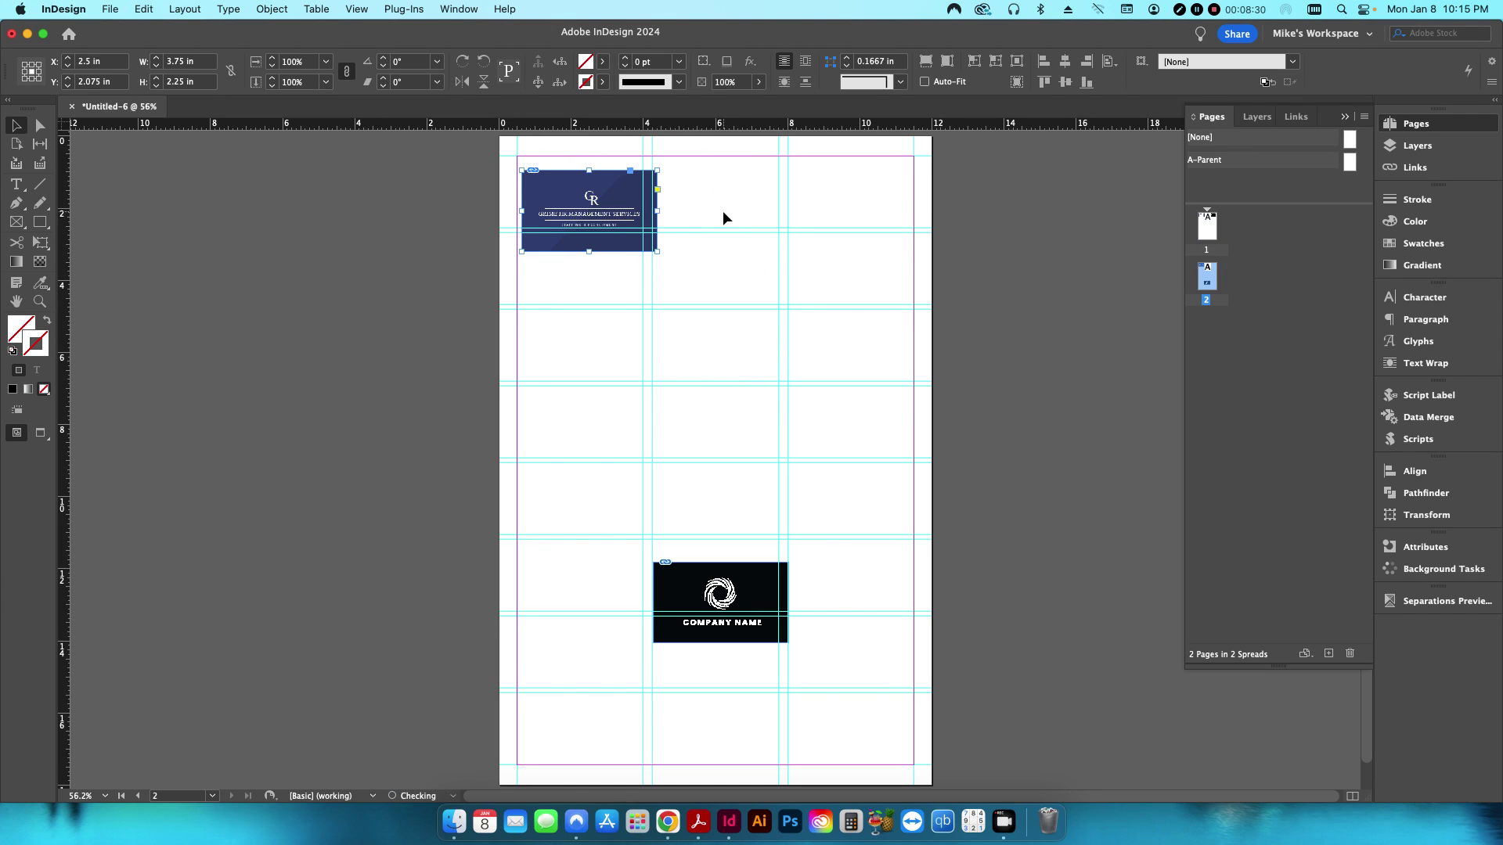
left_click_drag(720, 583, 849, 202)
double_click(1206, 226)
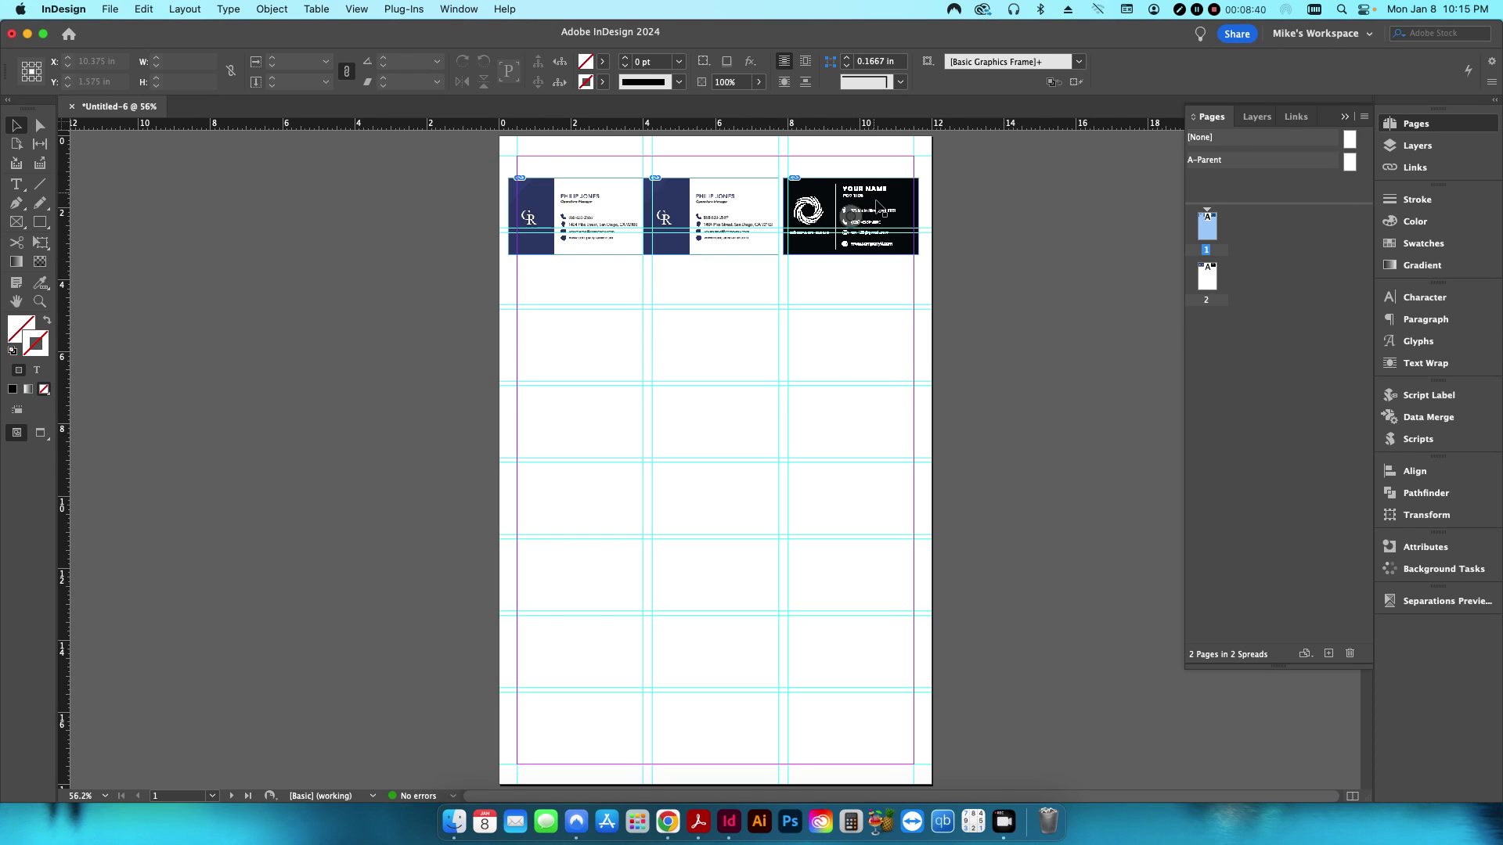
double_click(1206, 275)
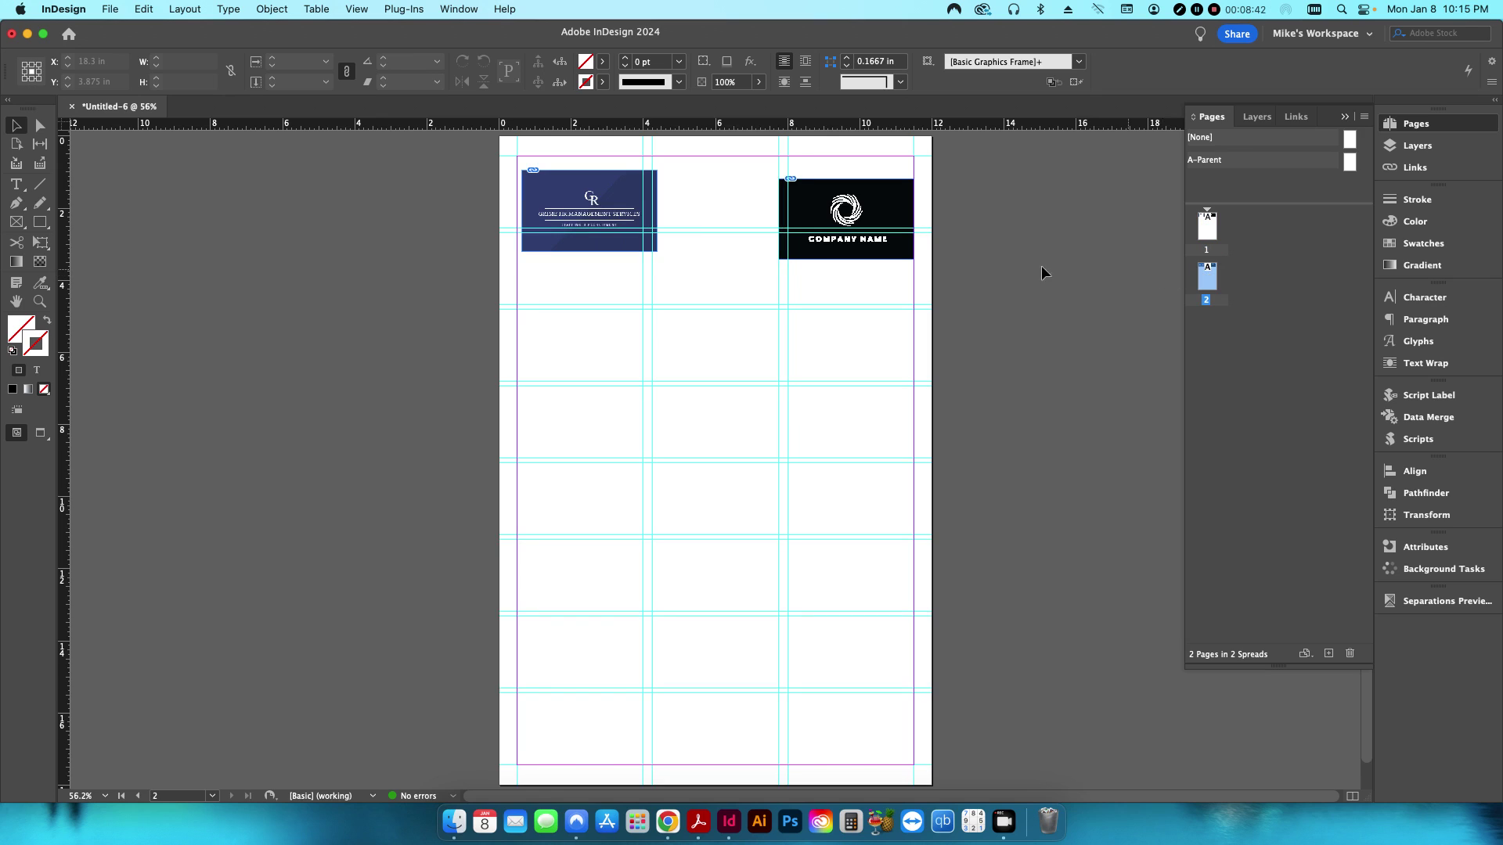
- Swap the card backs on page 2 so the black one is in the first column and the blue one in the third
left_click_drag(826, 249, 600, 372)
left_click_drag(571, 245, 857, 296)
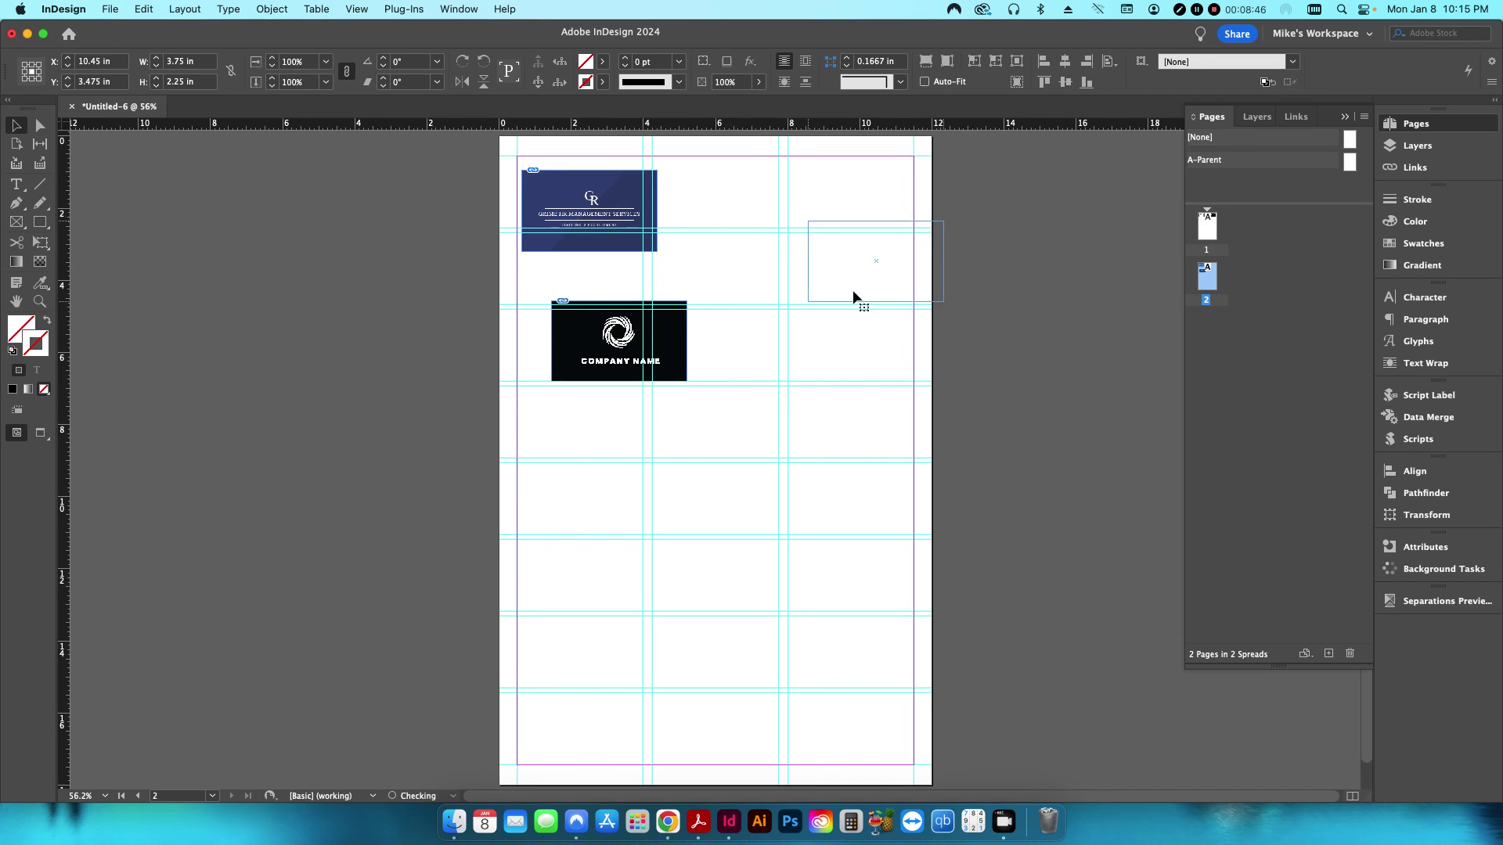
left_click(1080, 321)
- Delete the duplicate blue-and-white card from the middle column of page 1
double_click(1211, 231)
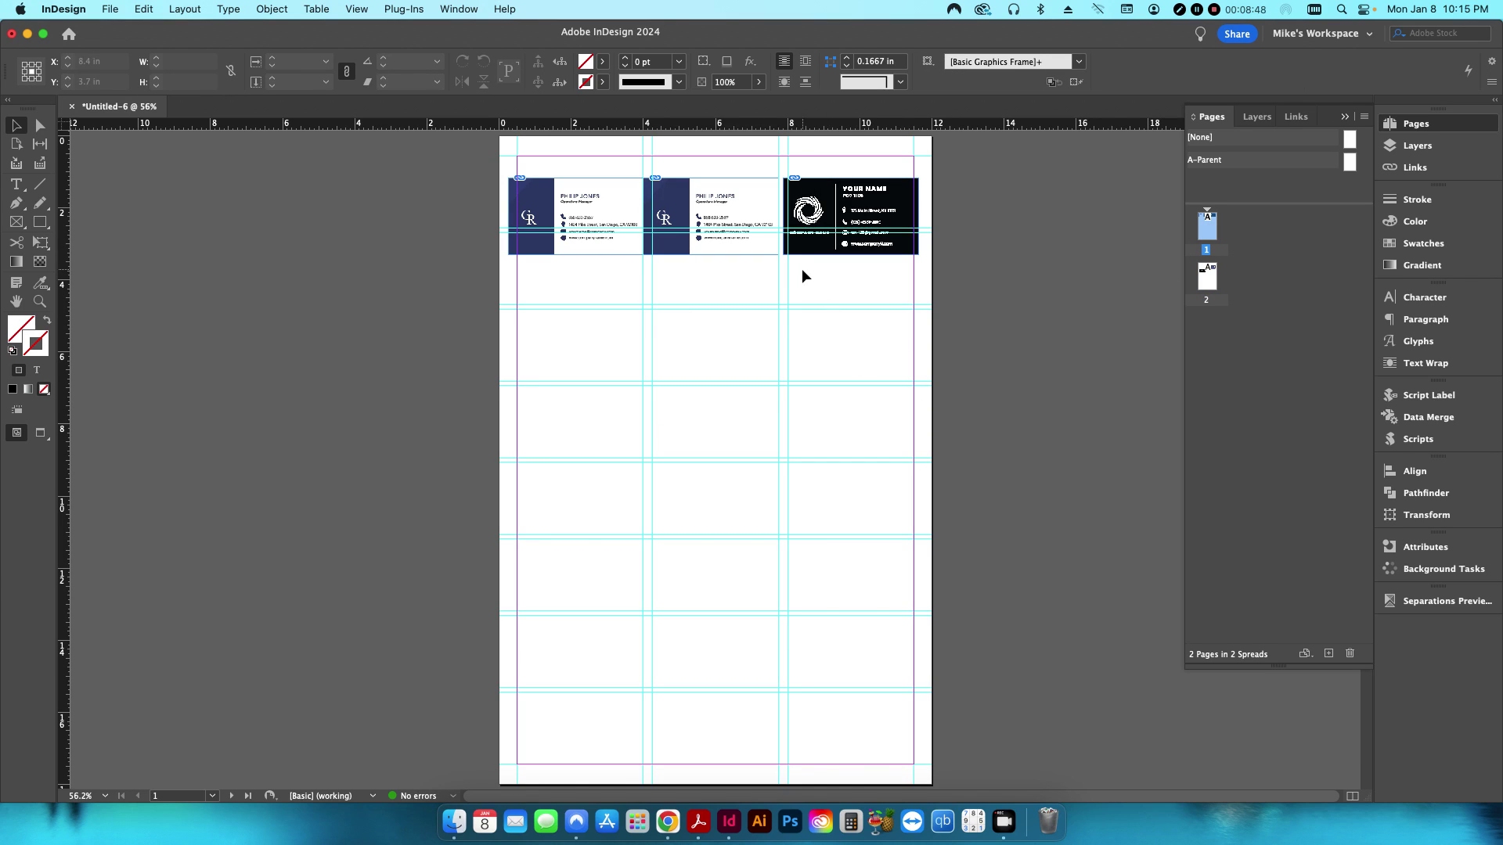
left_click(751, 235)
key("Delete")
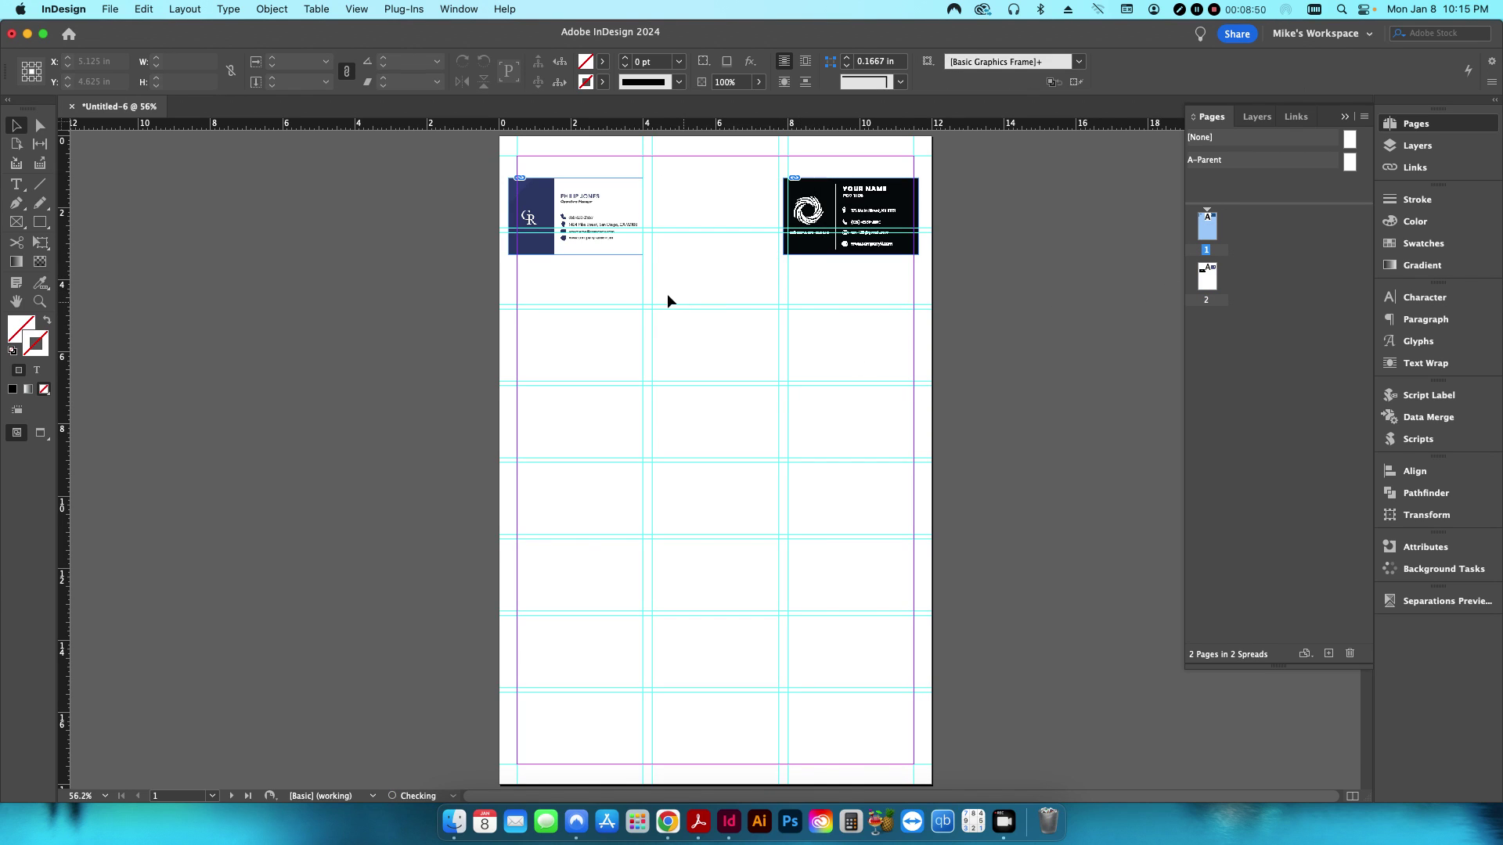
- Position the blue-and-white card front over the first grid cell of page 1 at X 2.25 in and Y 1.5625 in
left_click(603, 199)
left_click_drag(584, 205, 549, 166)
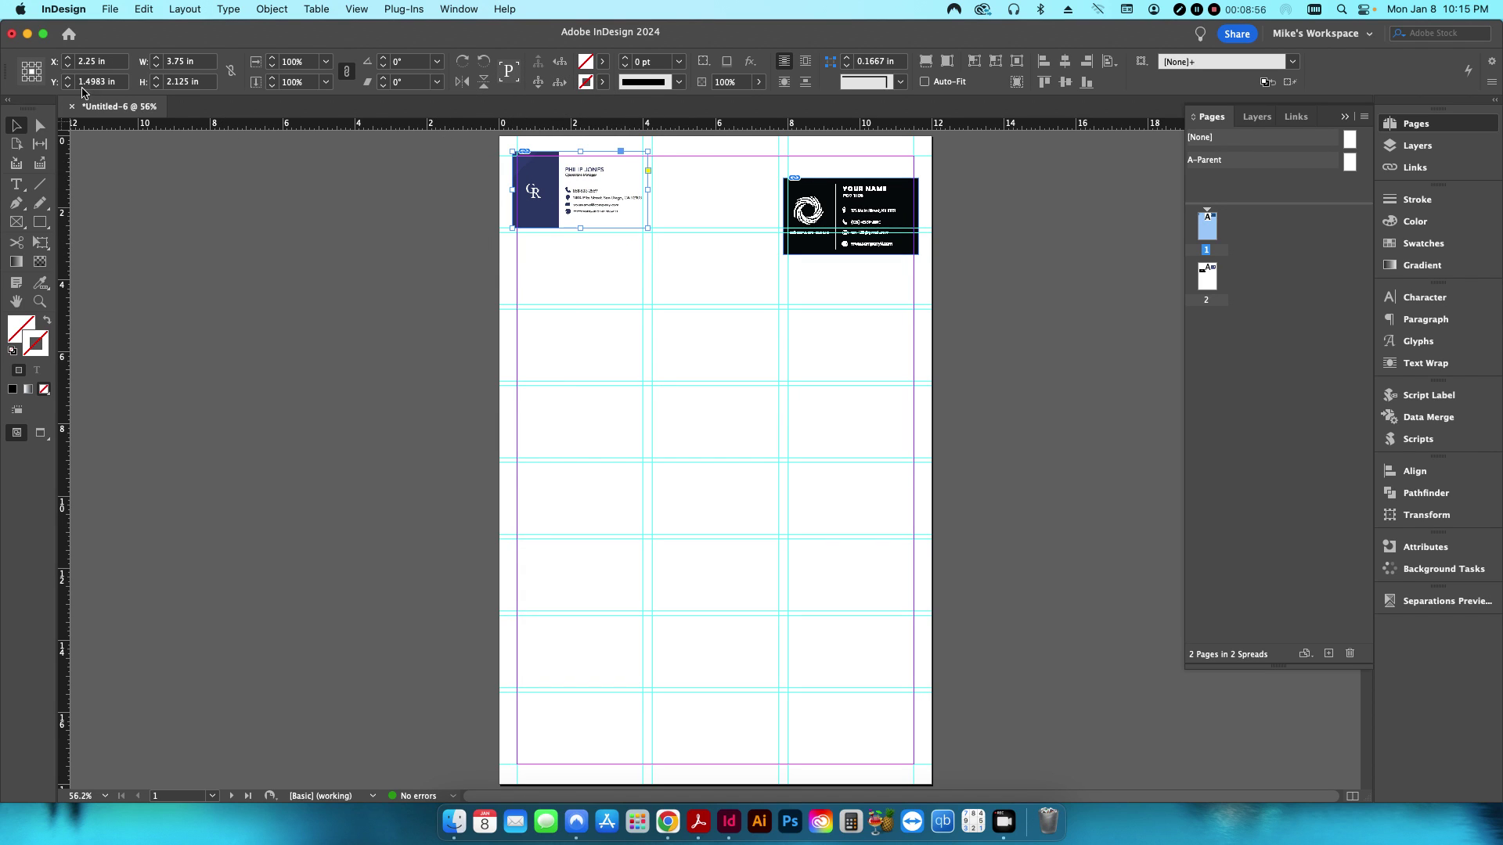
left_click(552, 216)
left_click_drag(552, 216, 553, 217)
left_click_drag(810, 227, 806, 332)
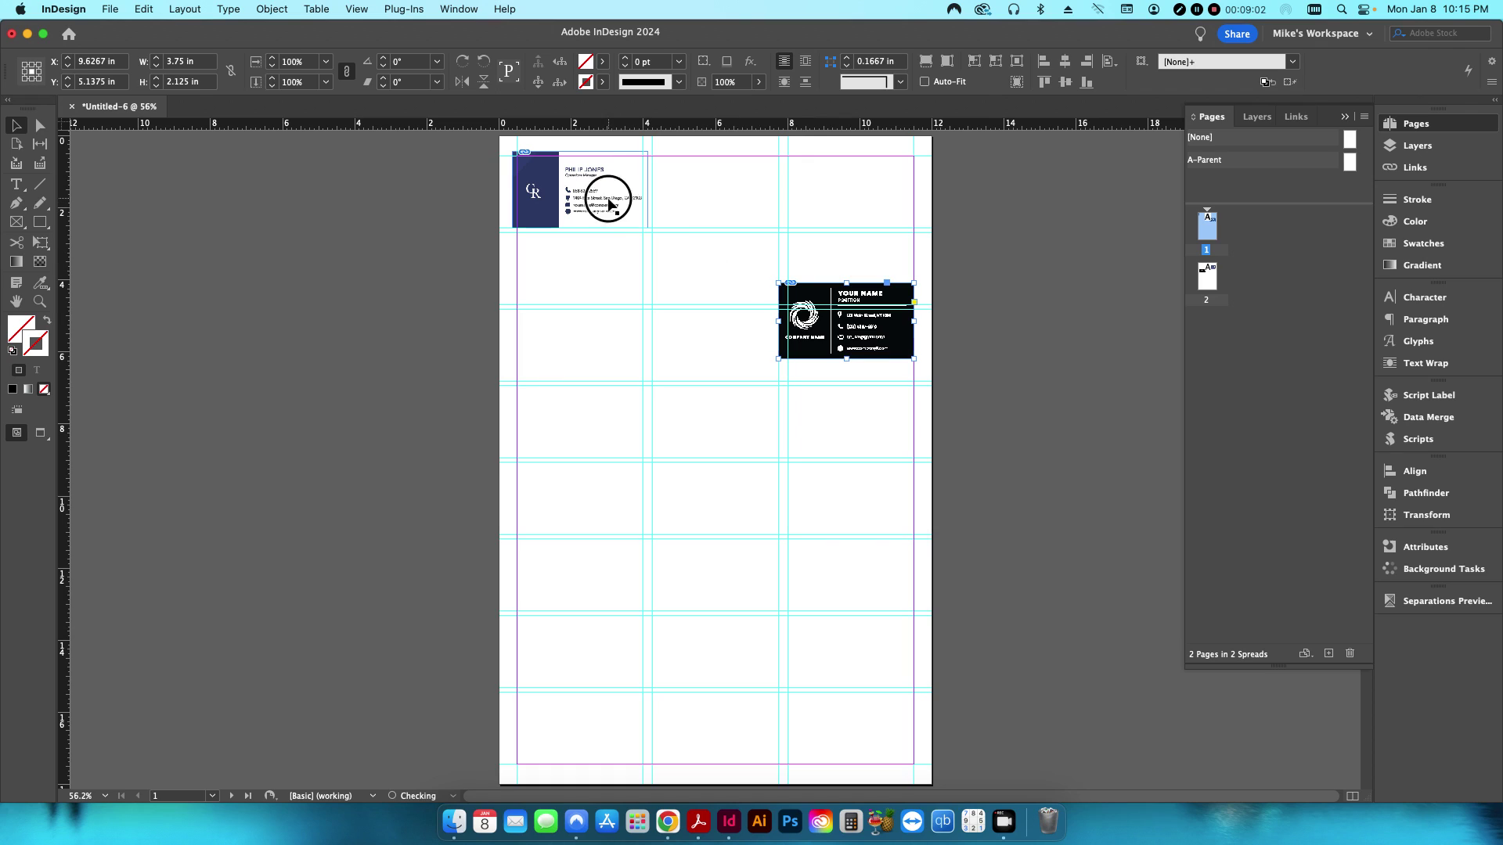
left_click_drag(610, 205, 618, 202)
left_click(68, 85)
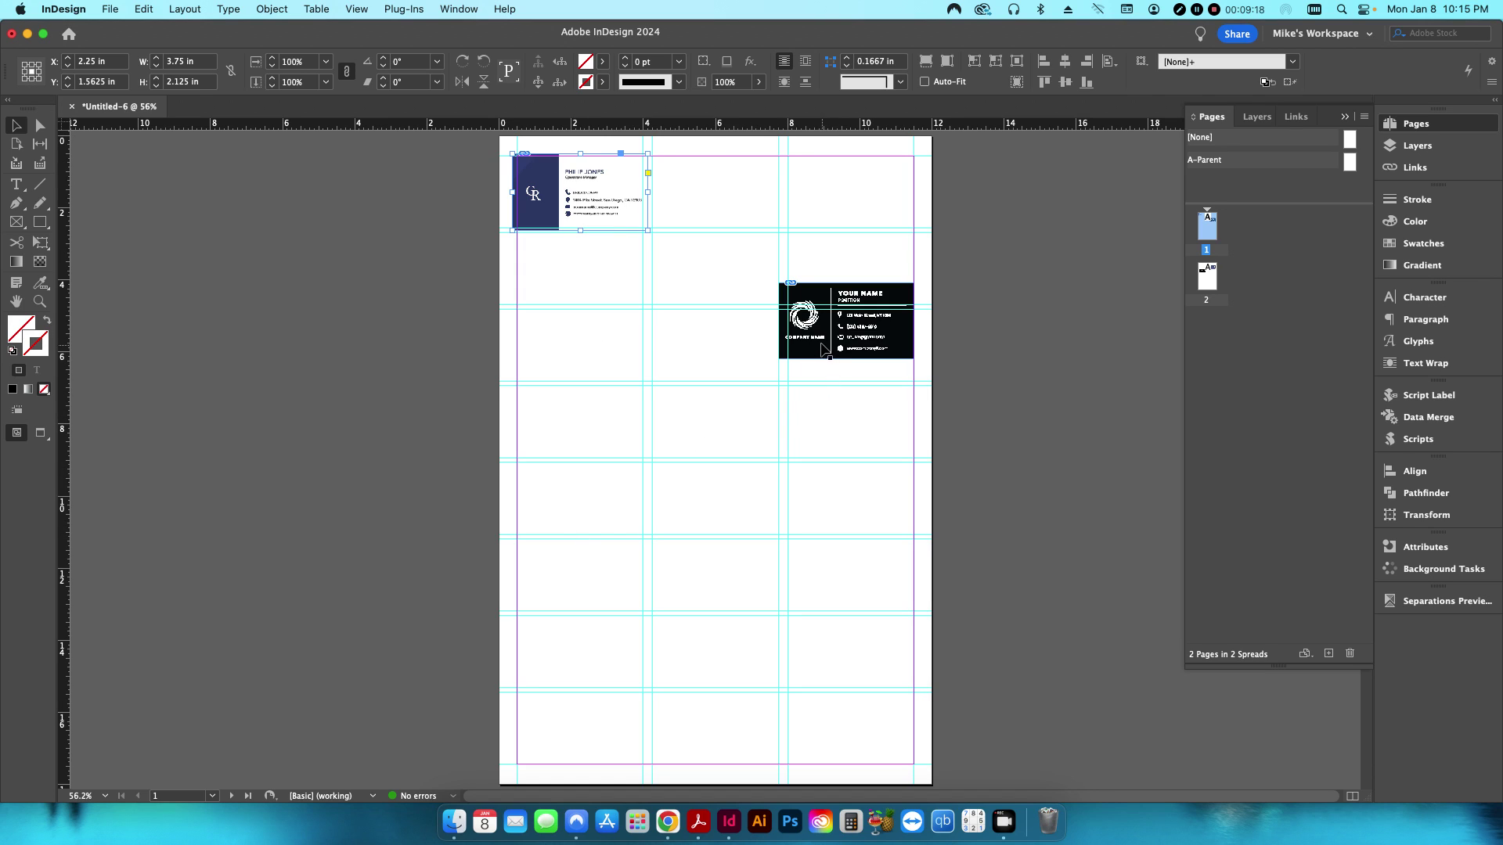
- Move the black card front to the top cell of the third column, level with the blue-and-white card
left_click_drag(823, 350, 818, 212)
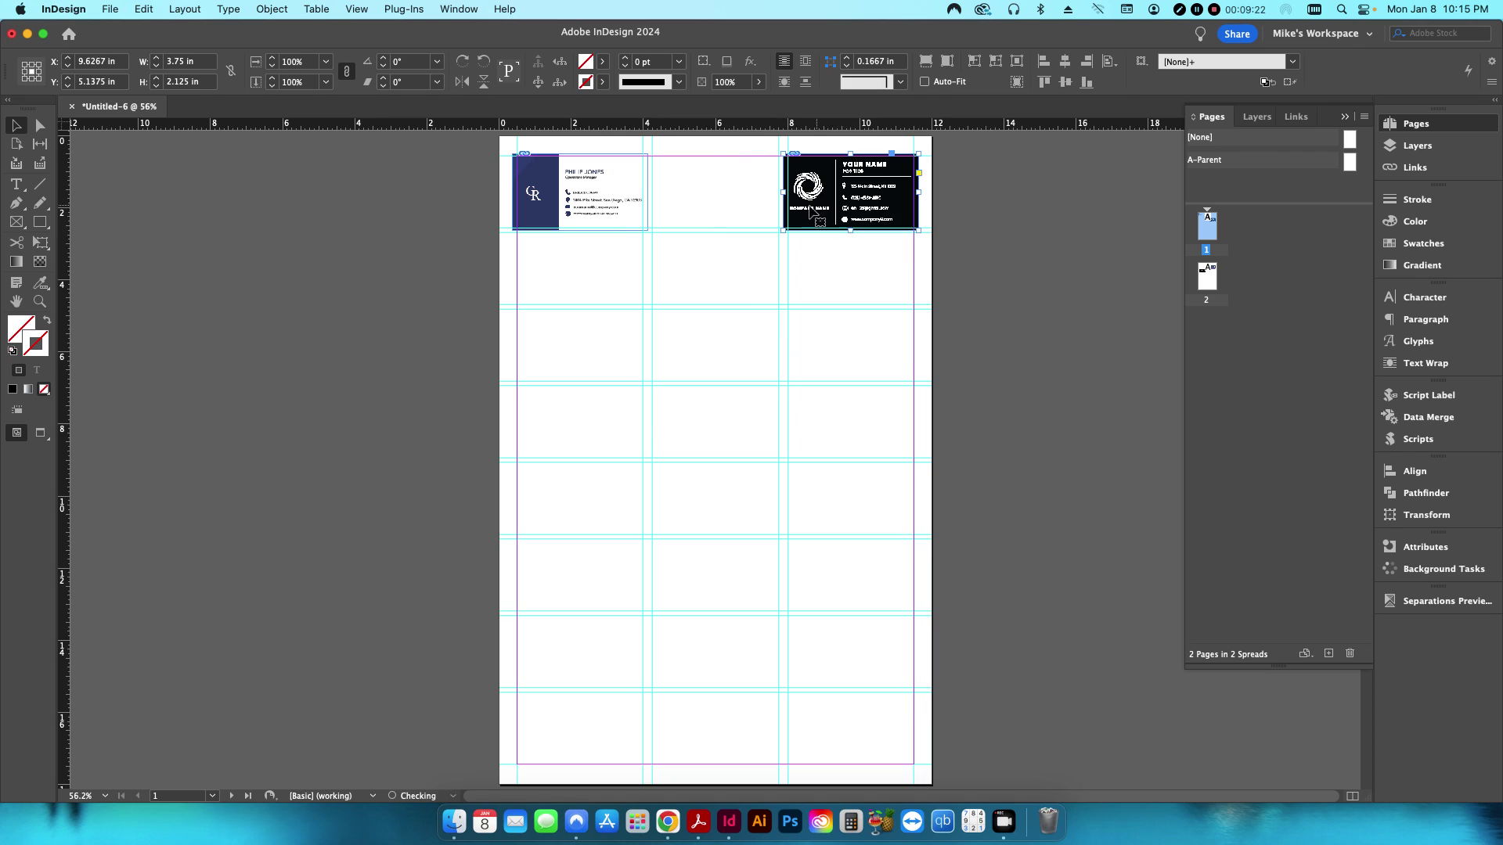
left_click(68, 78)
left_click(692, 288)
- Step and repeat the blue-and-white card front on page 1 as a grid of 1 row and 2 columns
key("super+alt+bracketleft")
left_click(155, 9)
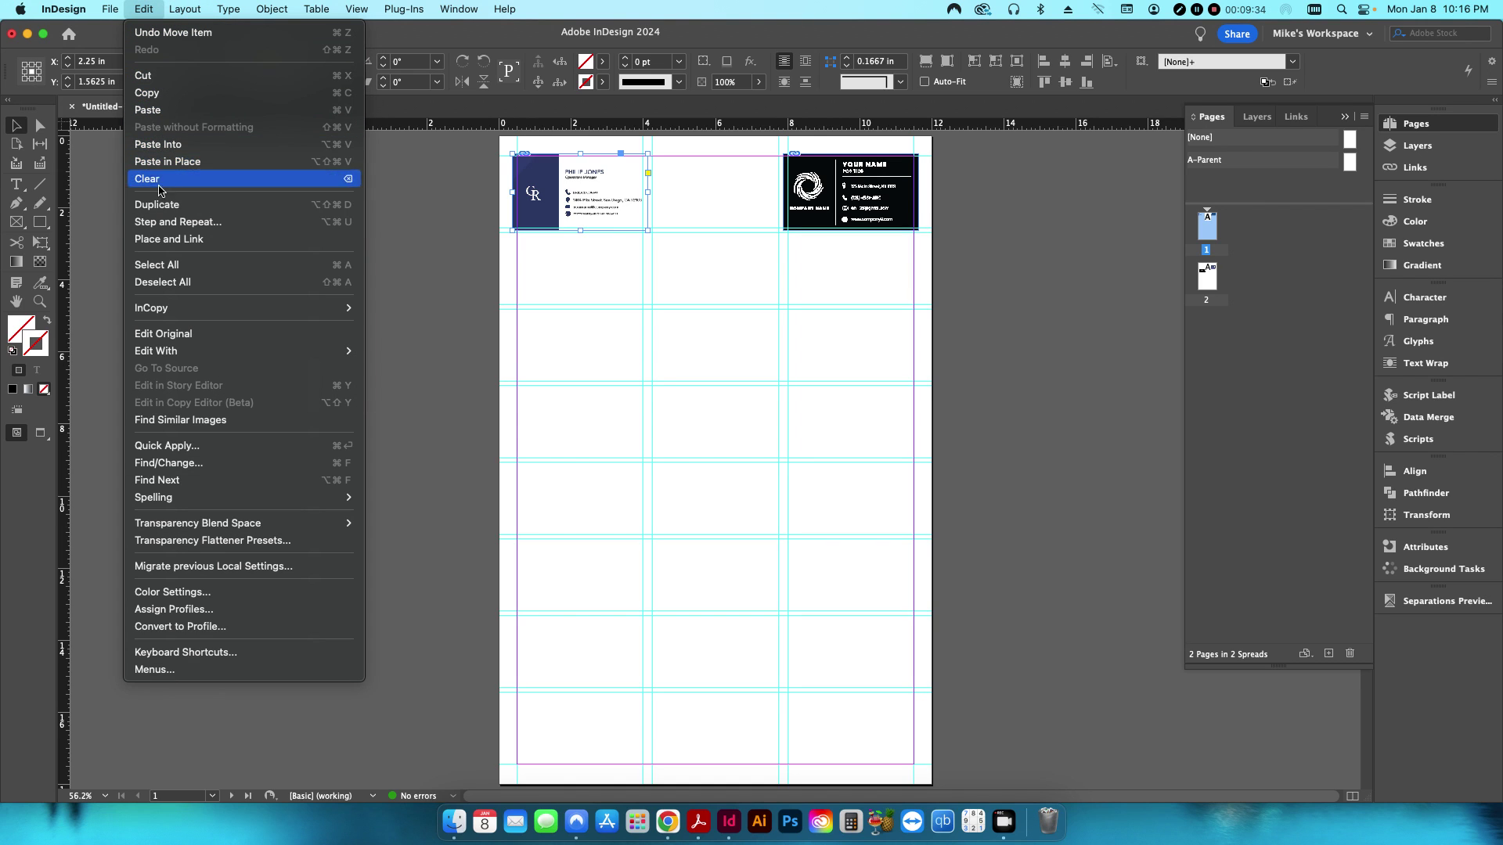
left_click(160, 225)
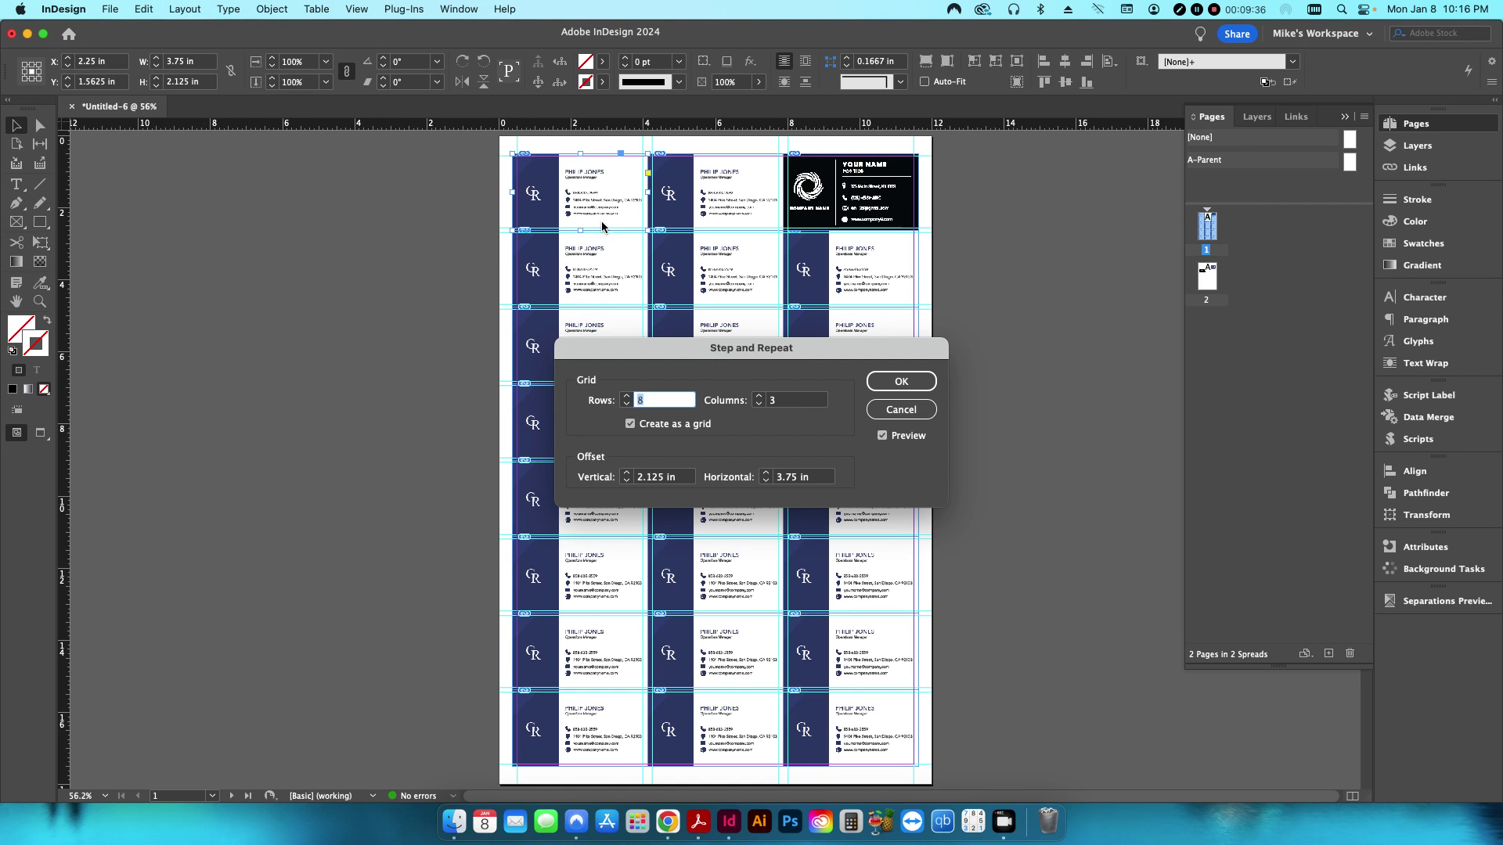
type("1")
key("Tab")
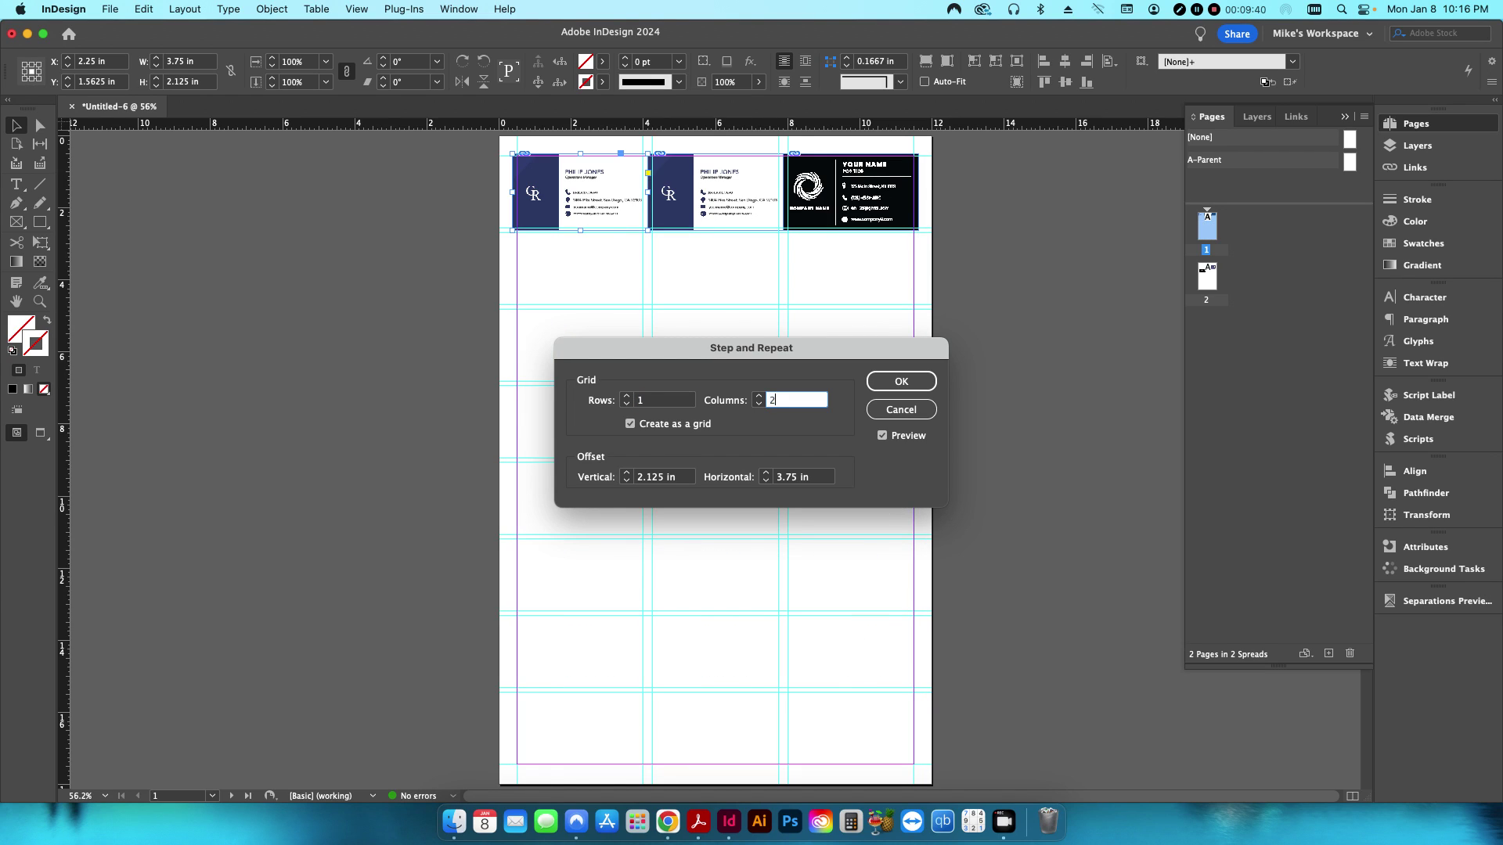
type("2")
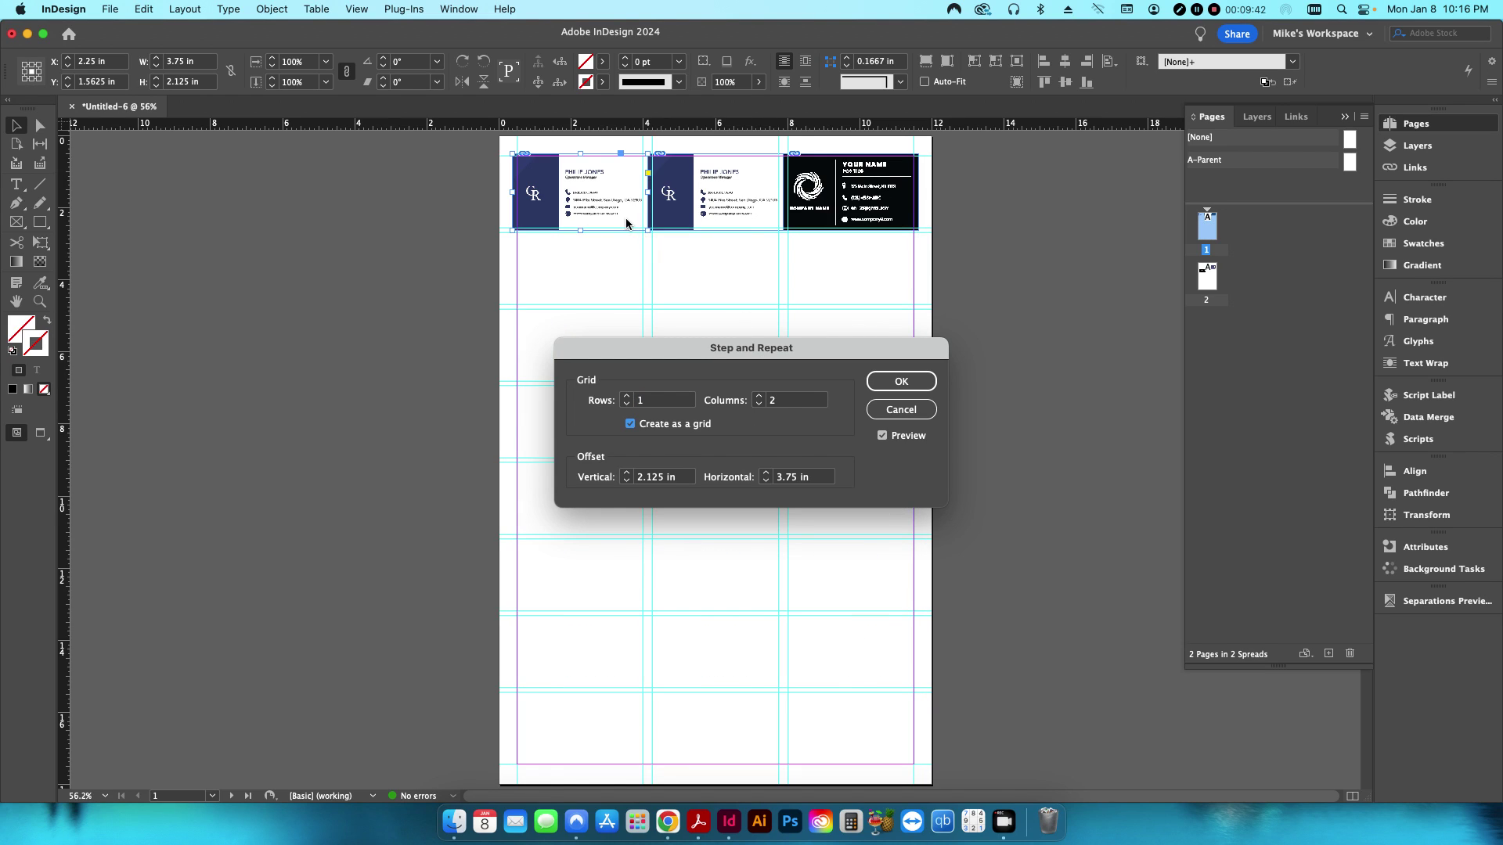
left_click(759, 404)
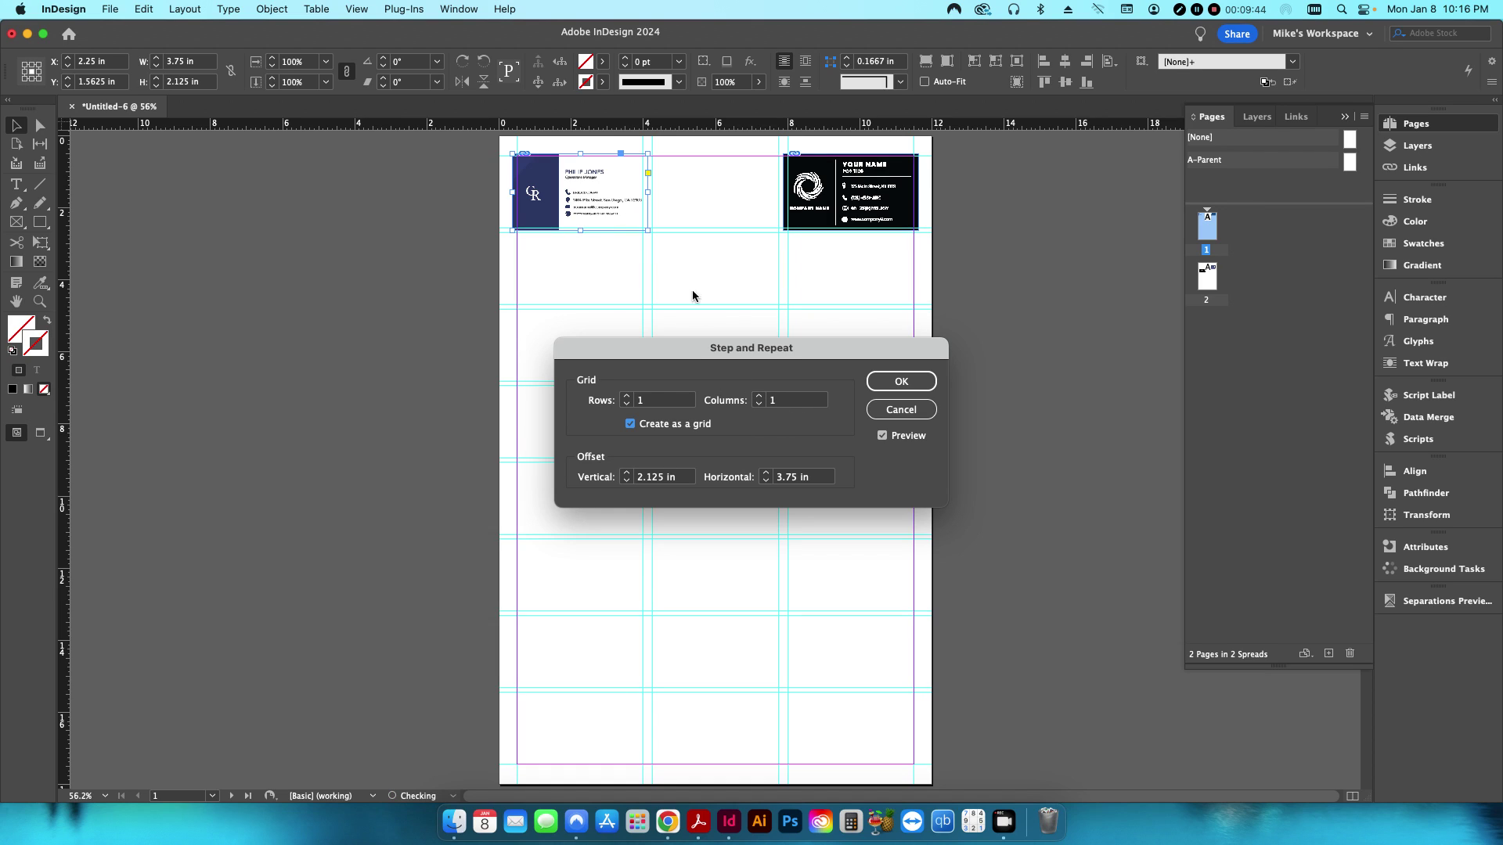
left_click(760, 396)
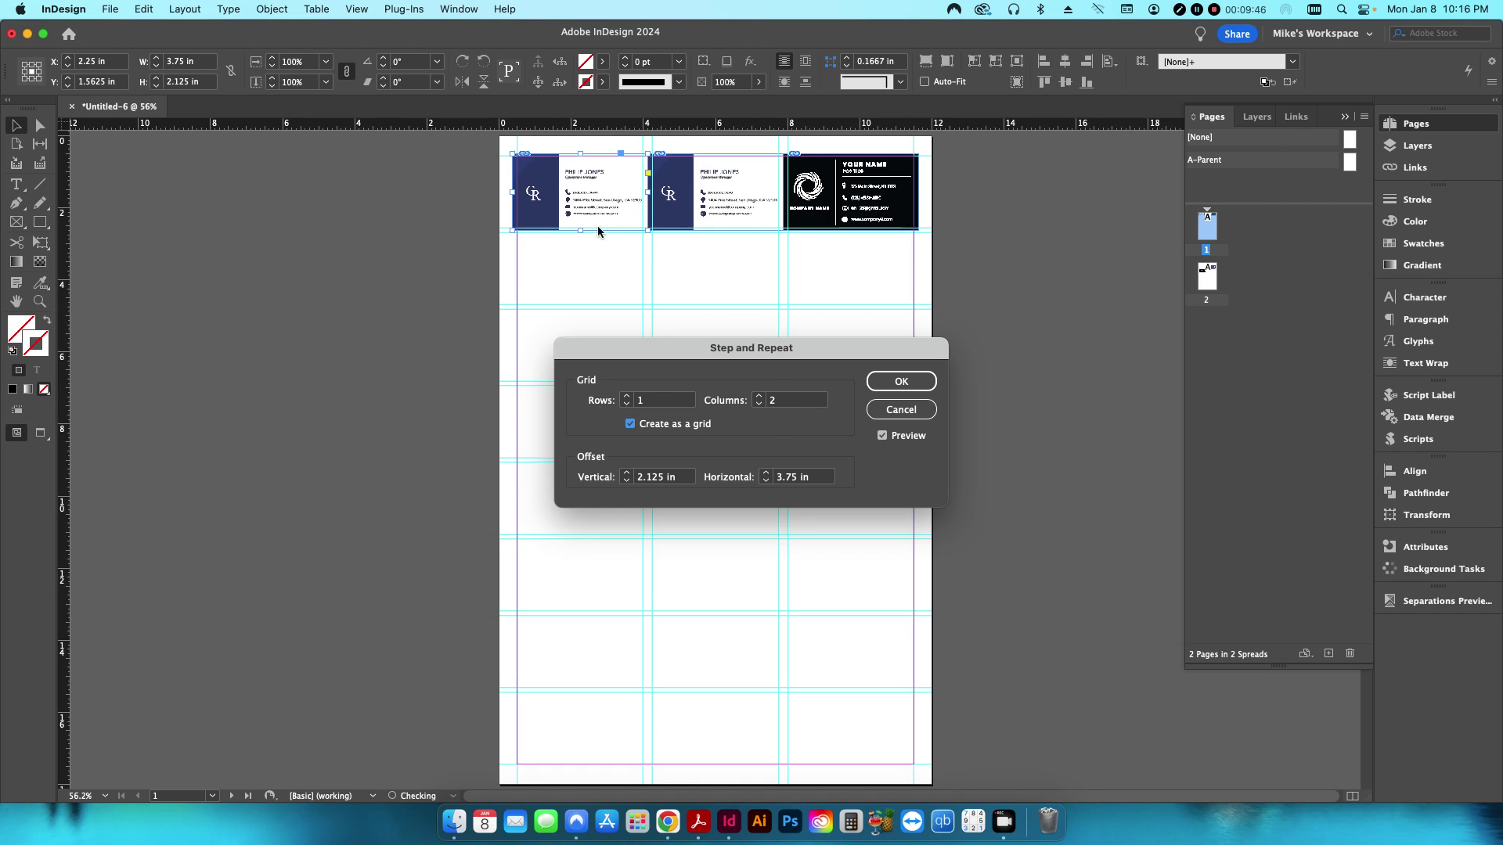
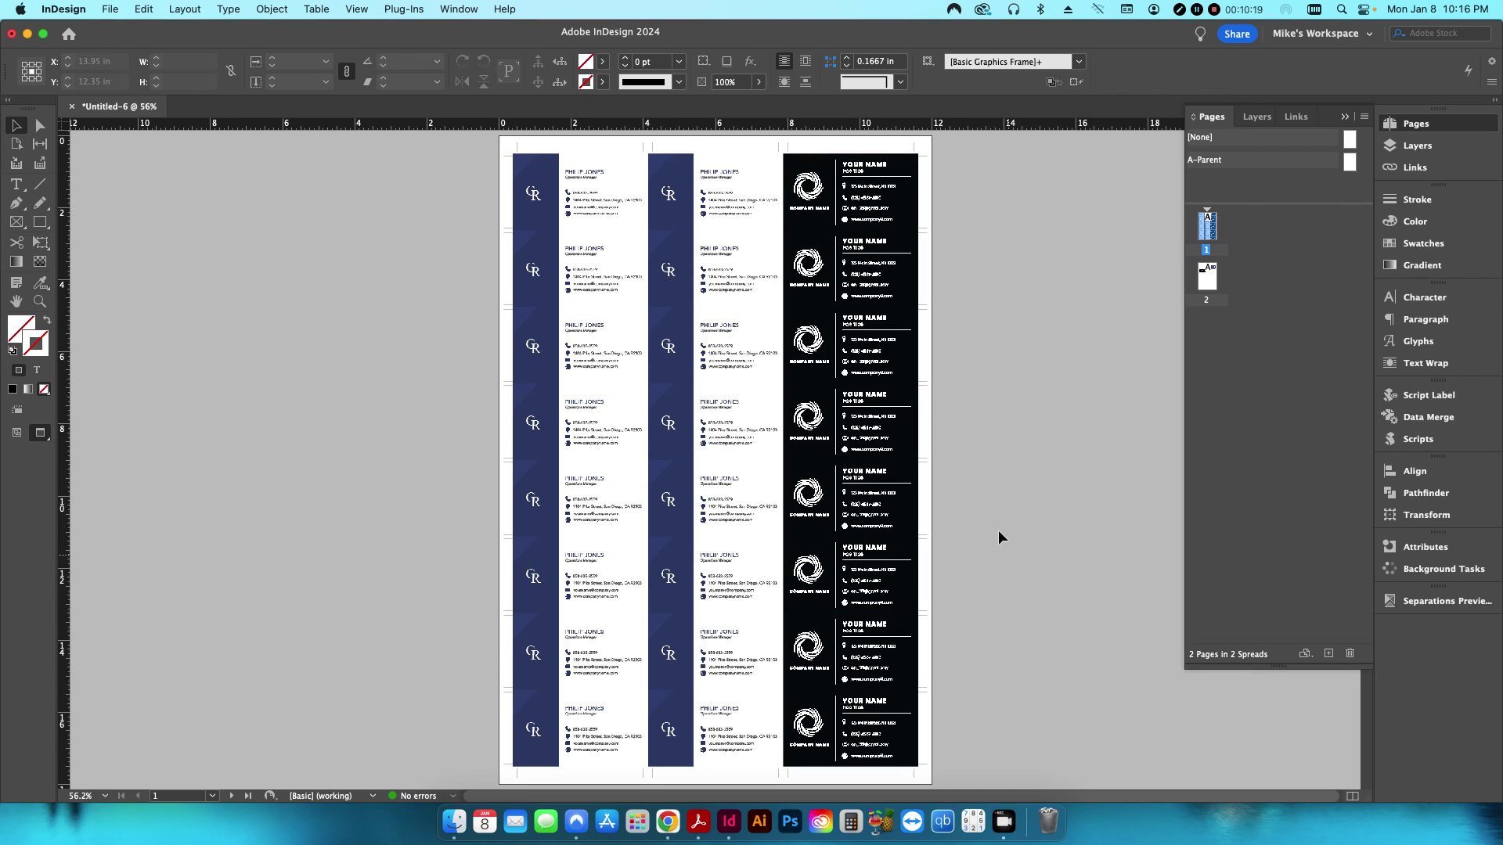
- Reduce the frame height of both the black and the blue card backs on page 2 to 2.125 in
double_click(1210, 292)
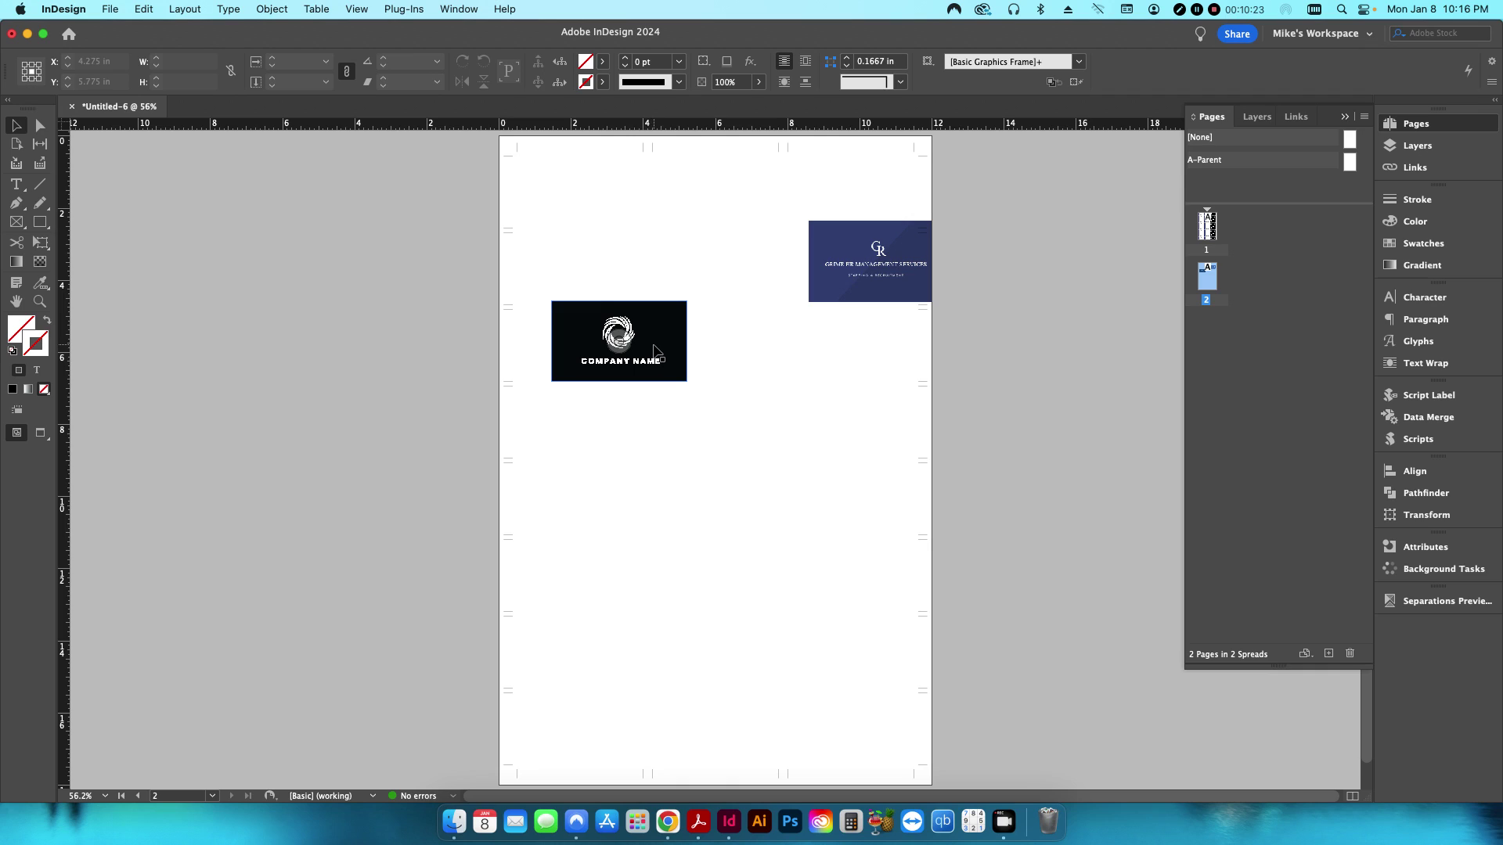
left_click(654, 357)
key("w")
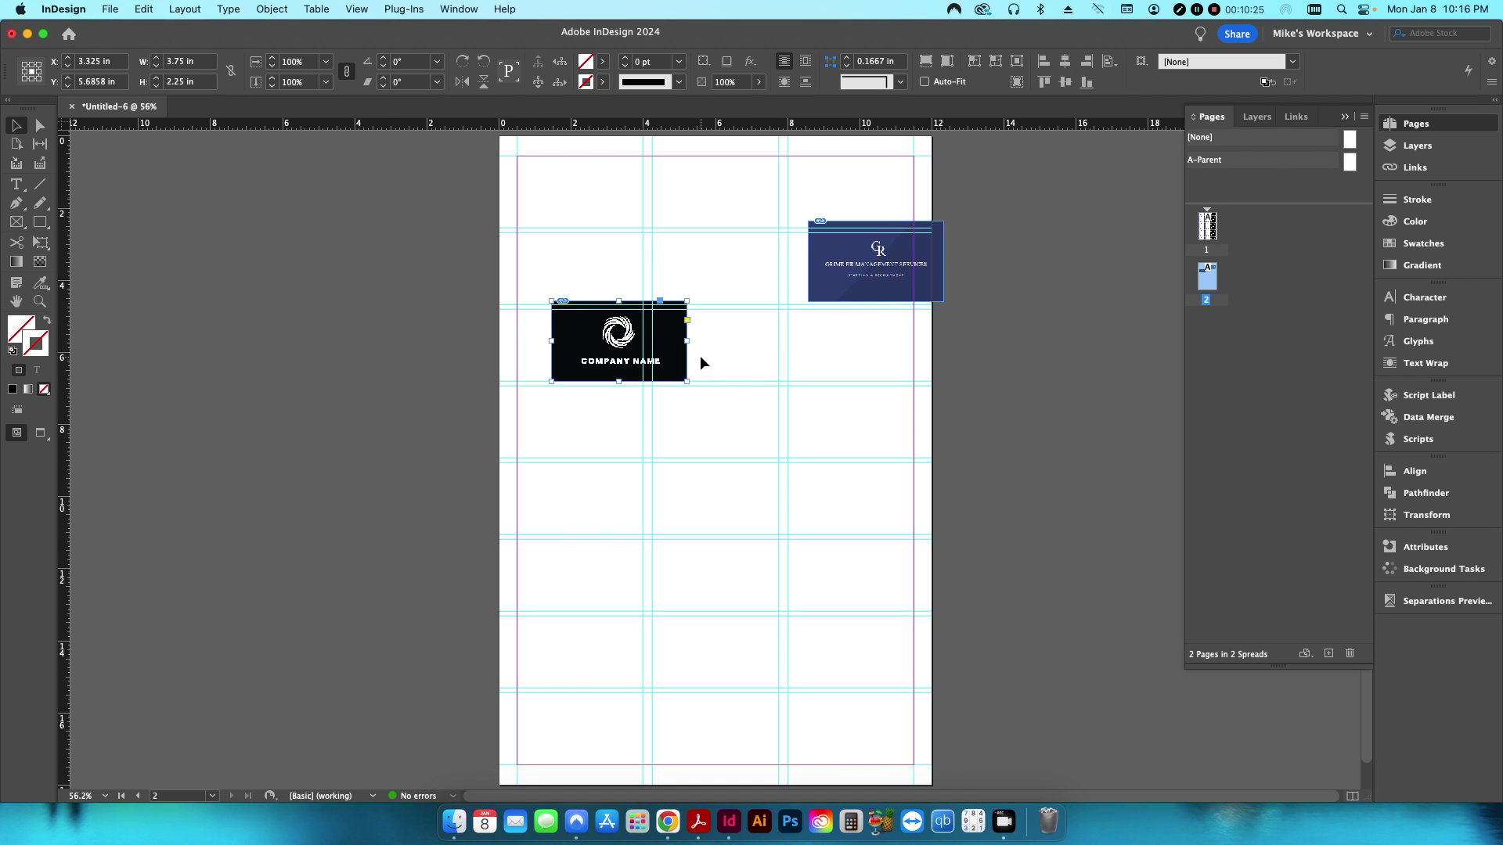
left_click(157, 86)
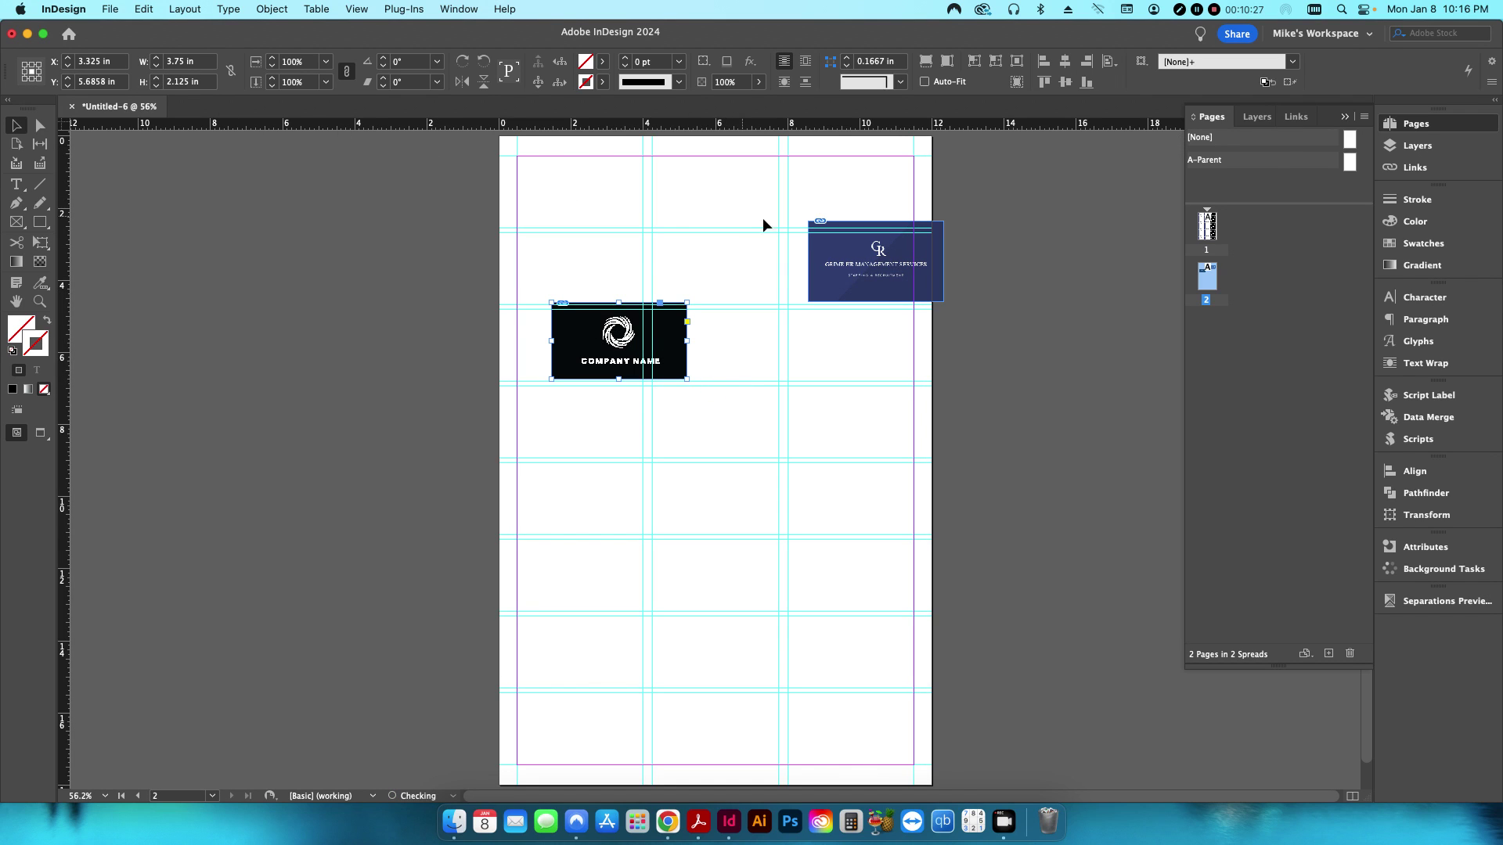
left_click(836, 283)
left_click(157, 86)
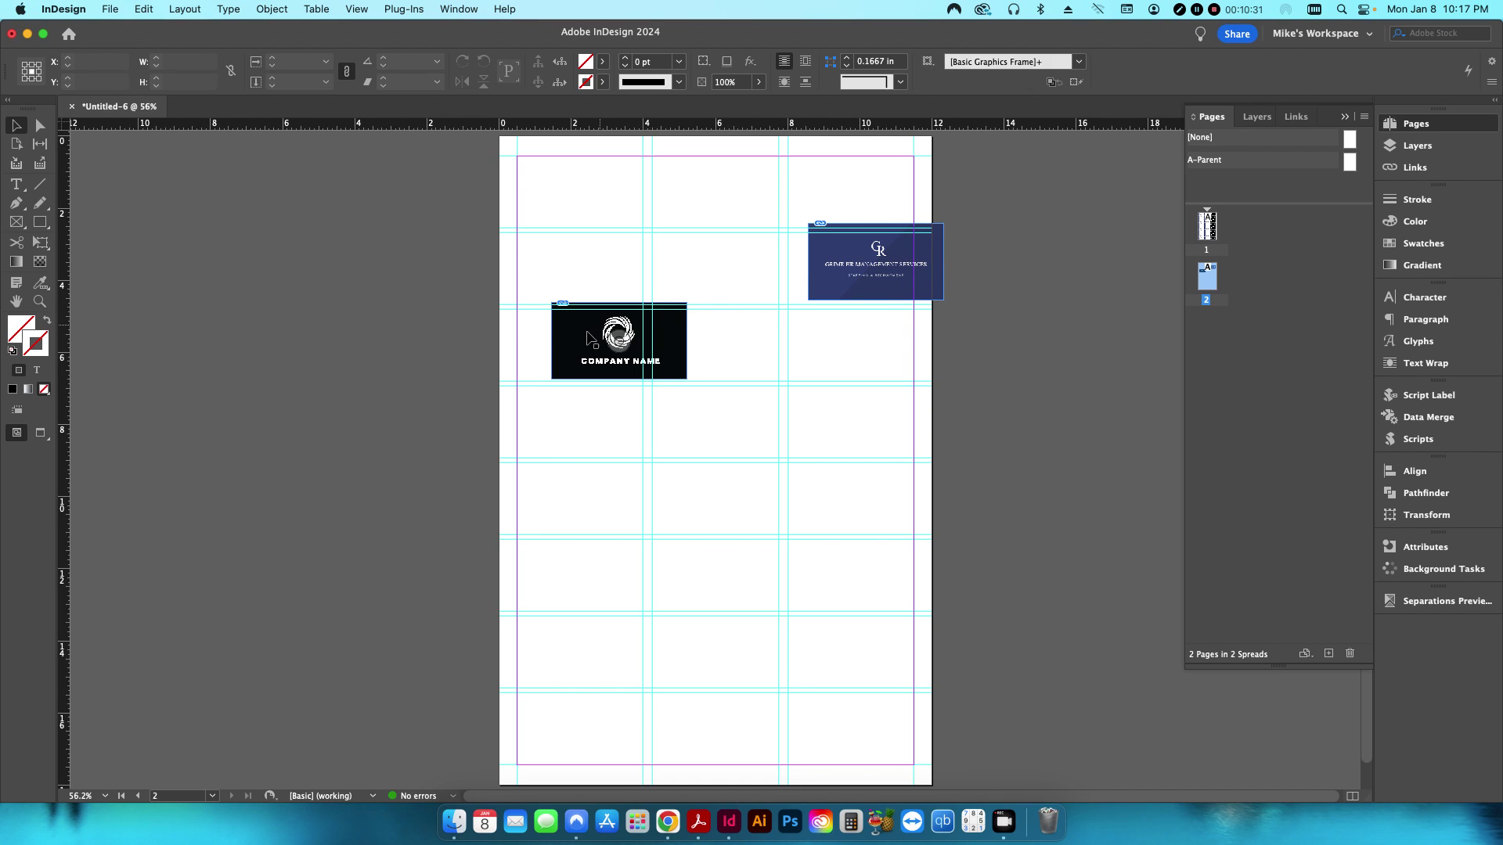
- Position the black back in the top cell of page 2's first column and the blue back beside it at X 6 in, Y 1.5625 in
left_click_drag(580, 356, 542, 206)
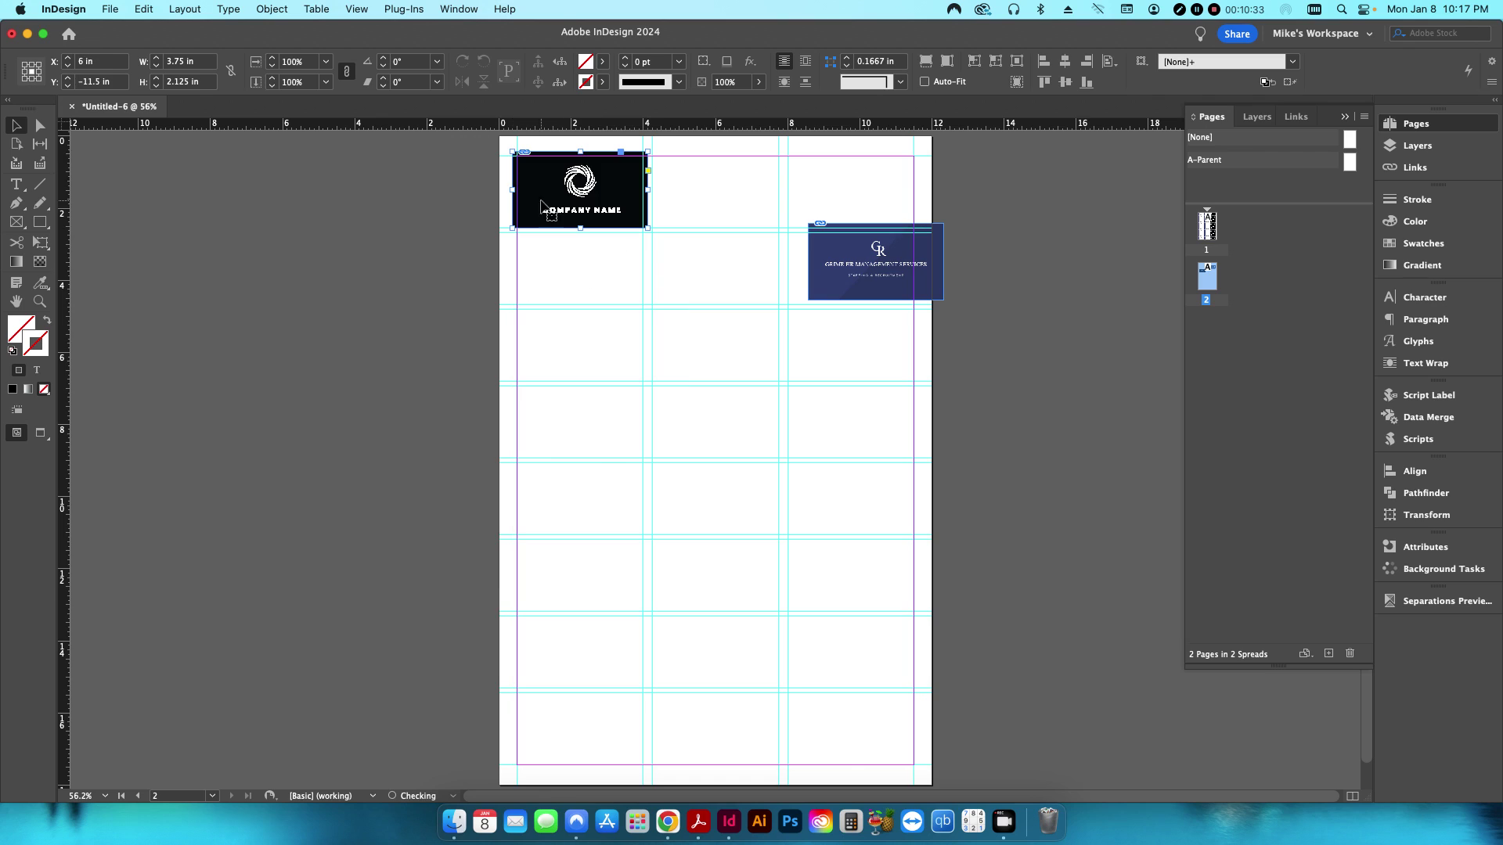
left_click(69, 79)
left_click(829, 264)
left_click_drag(830, 265, 674, 196)
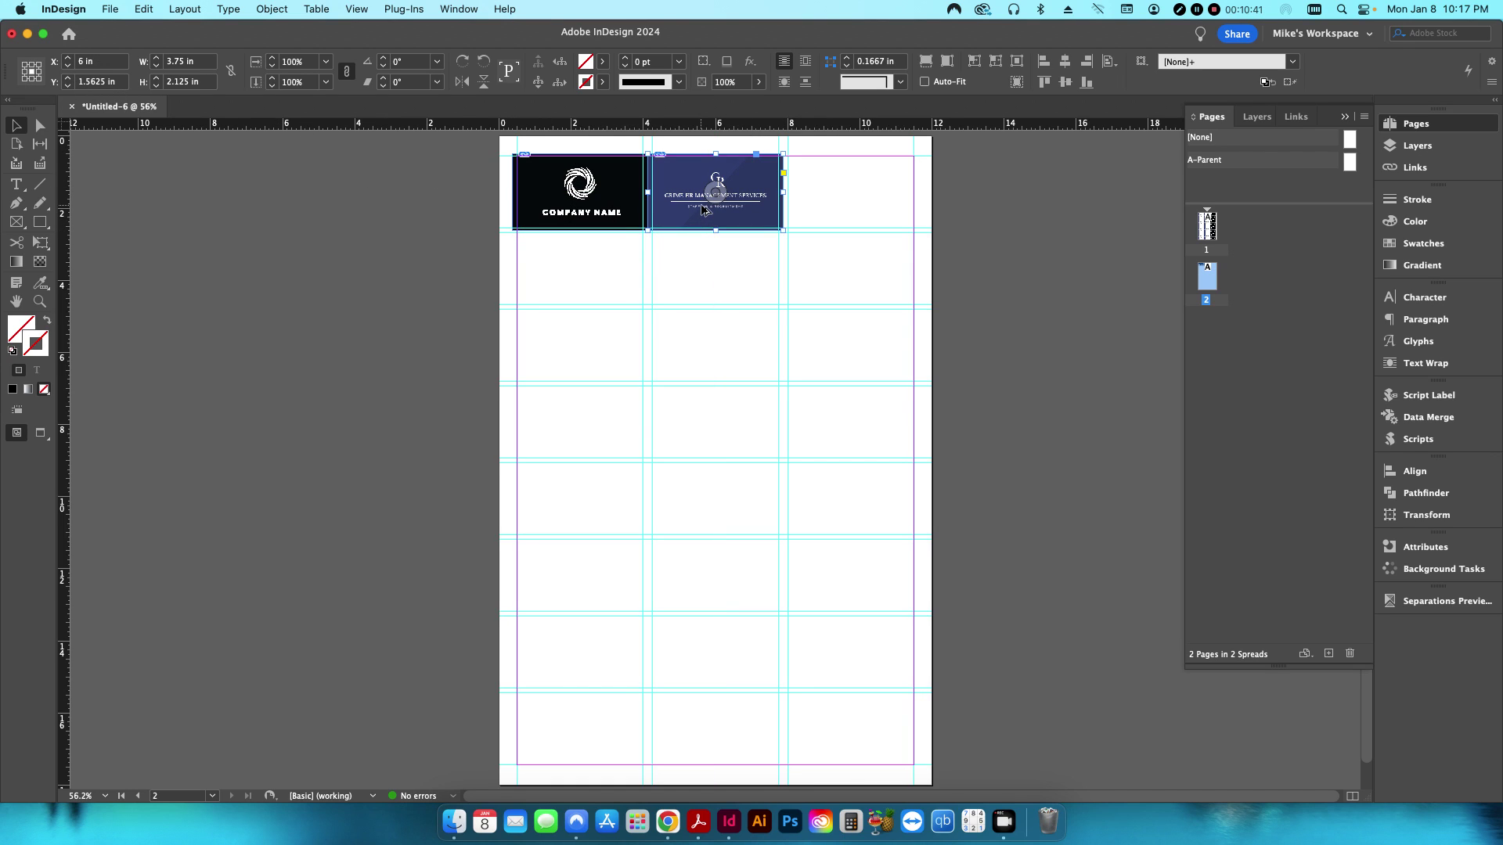
- Step and repeat the blue card back on page 2 as a grid of 1 row and 2 columns
key("super+alt+u")
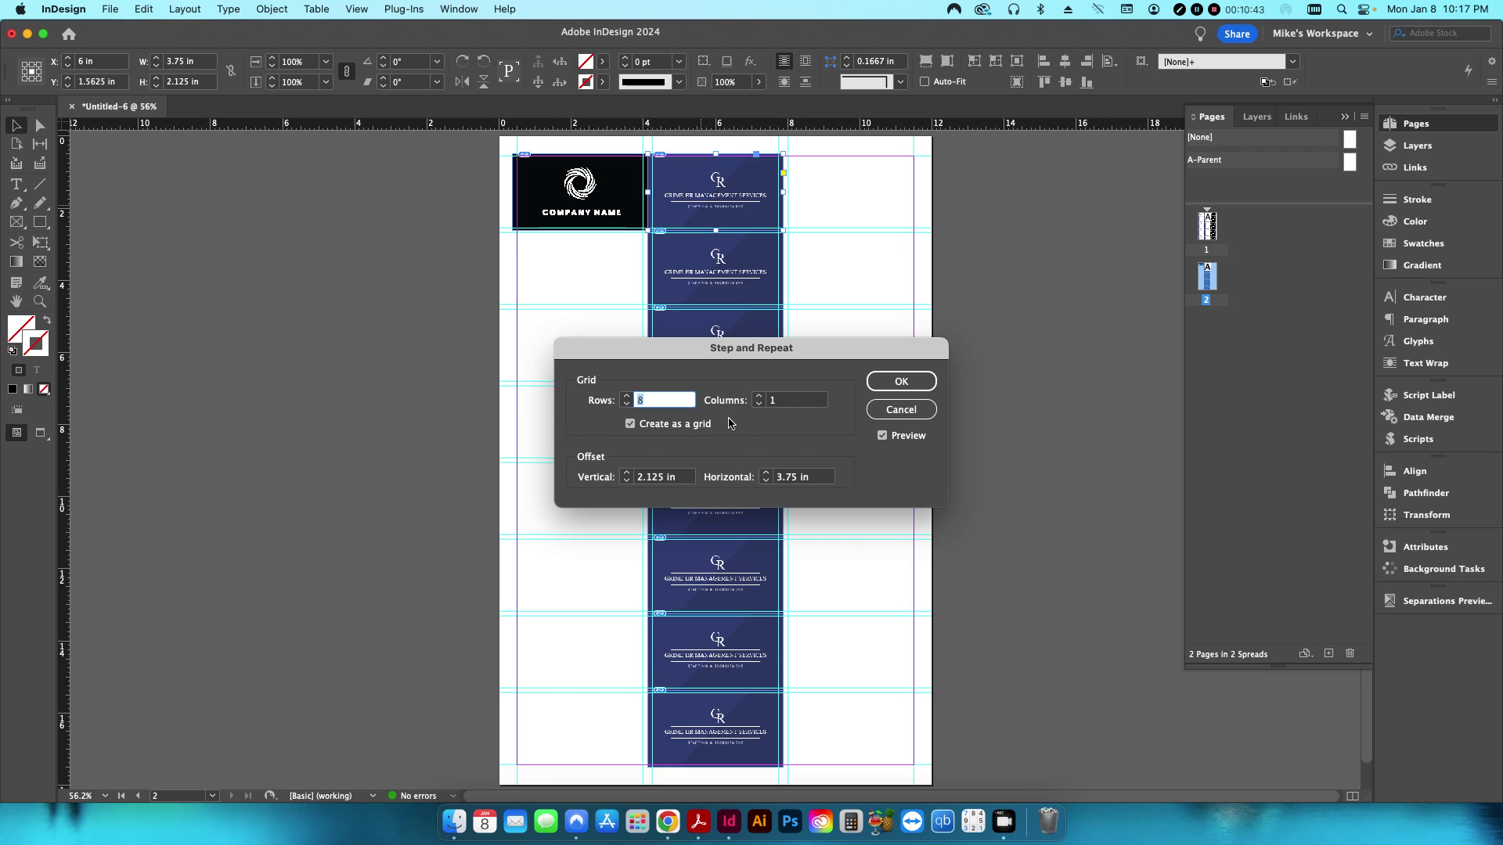
type("1")
key("Tab")
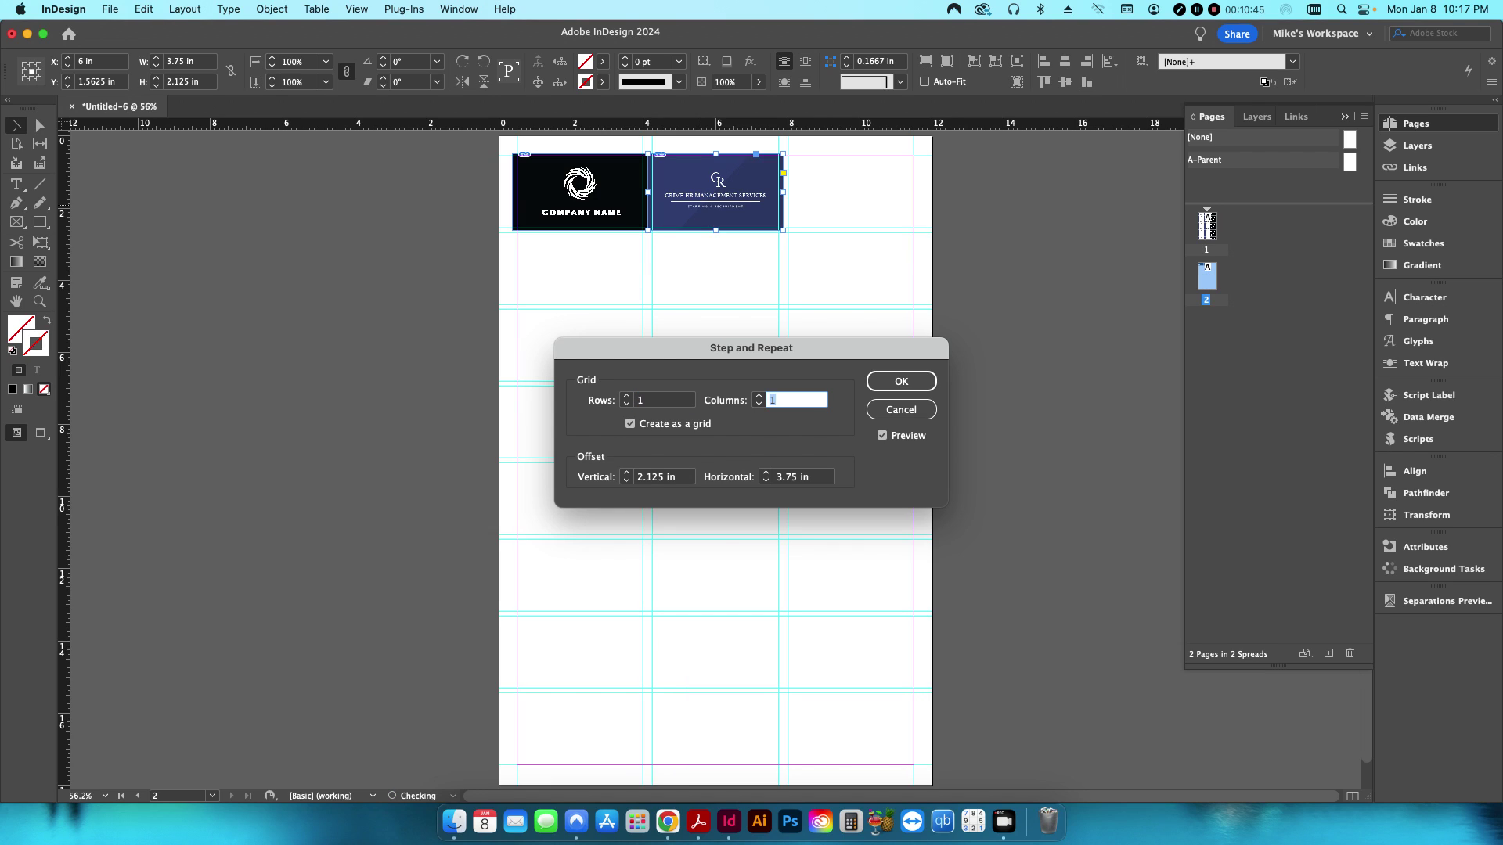
type("2")
key("Return")
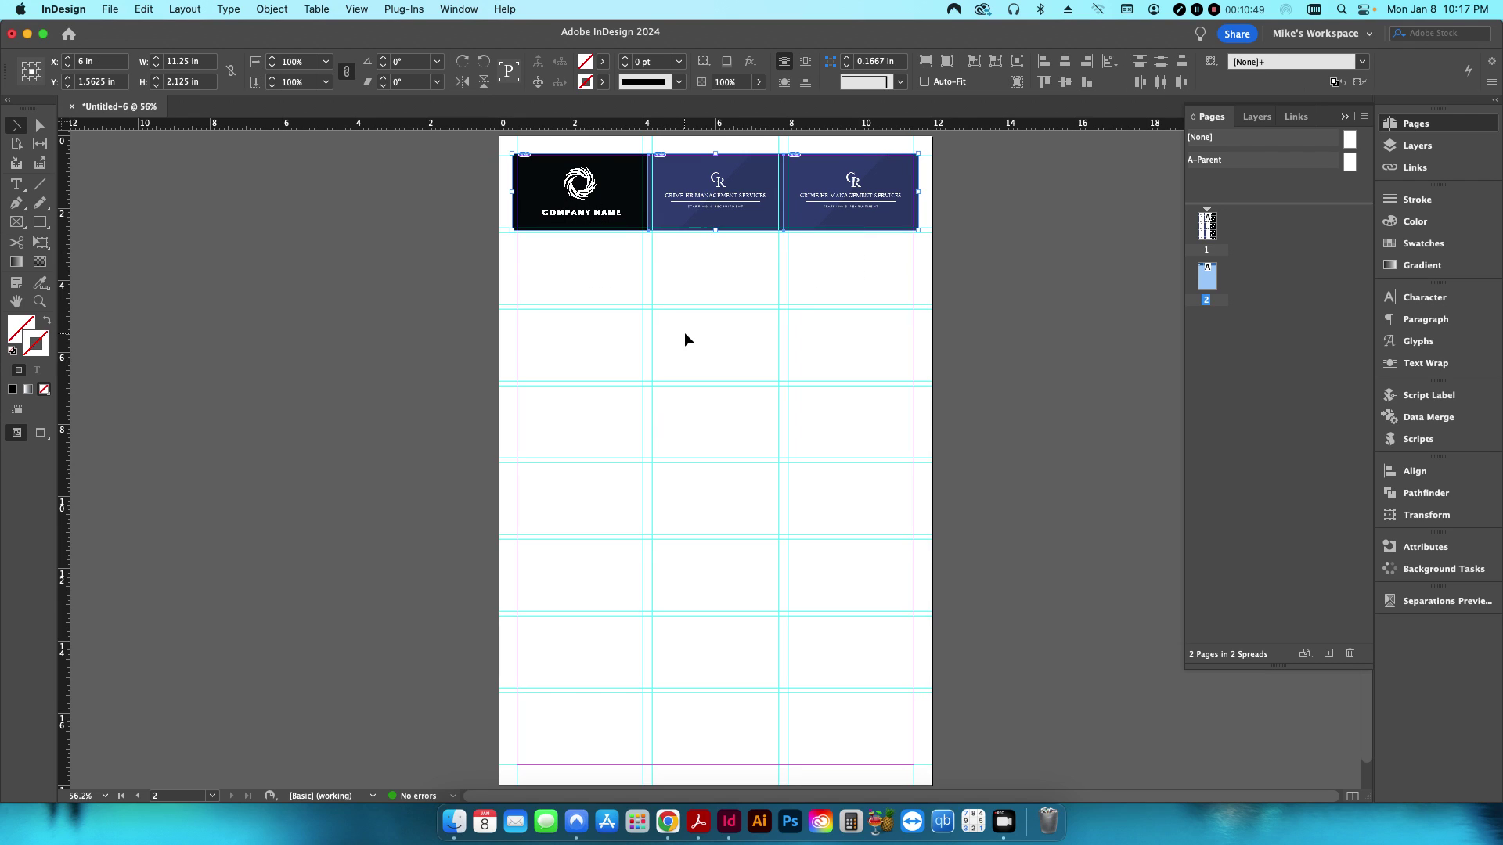
- Step and repeat the top row of three card backs on page 2 as a grid of 8 rows and 1 column
key("super+alt+u")
type("8")
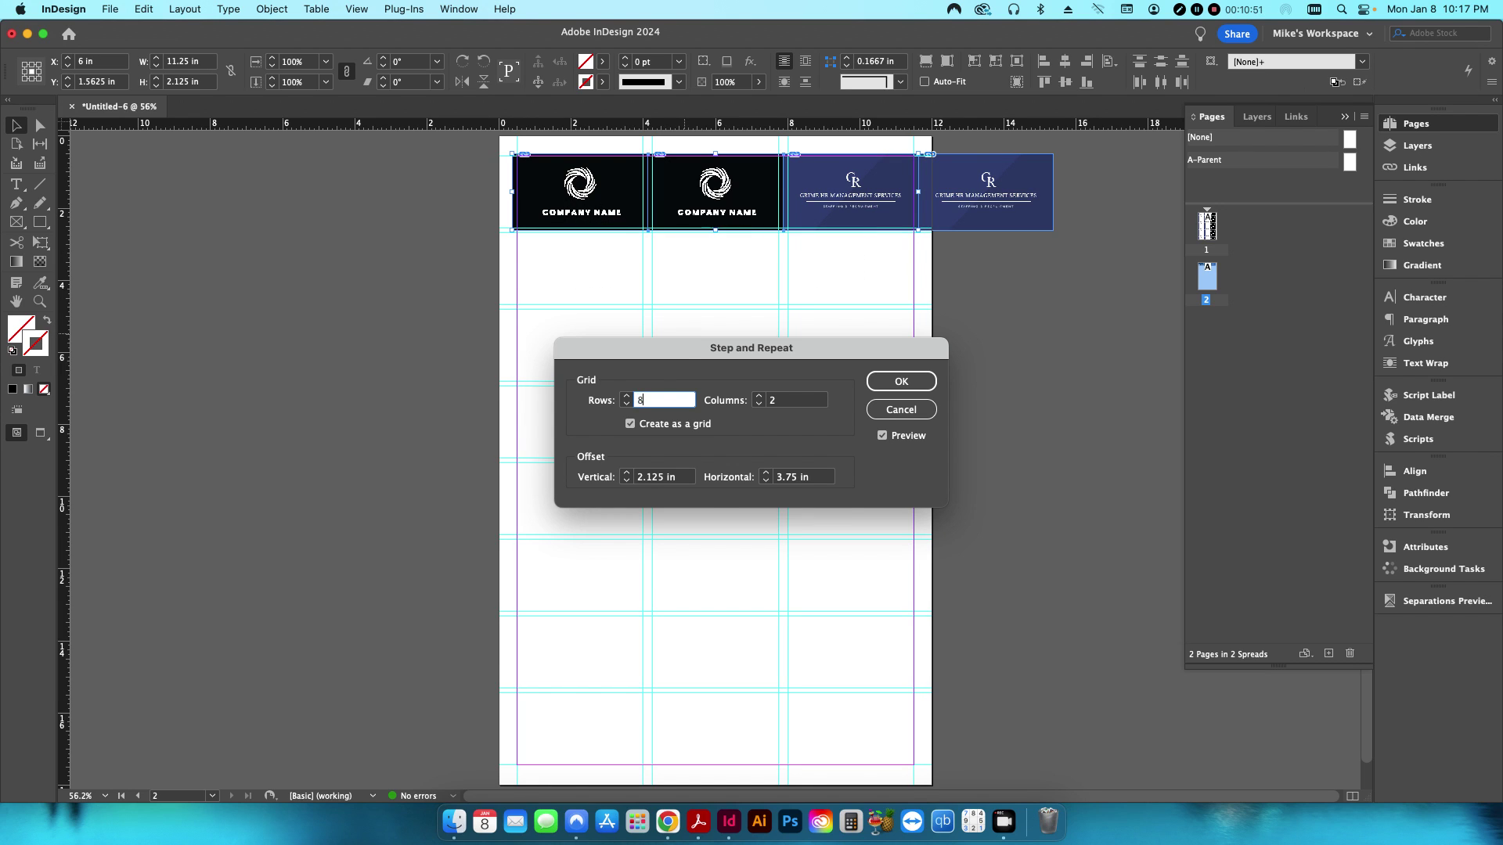
key("Tab")
type("1")
key("Return")
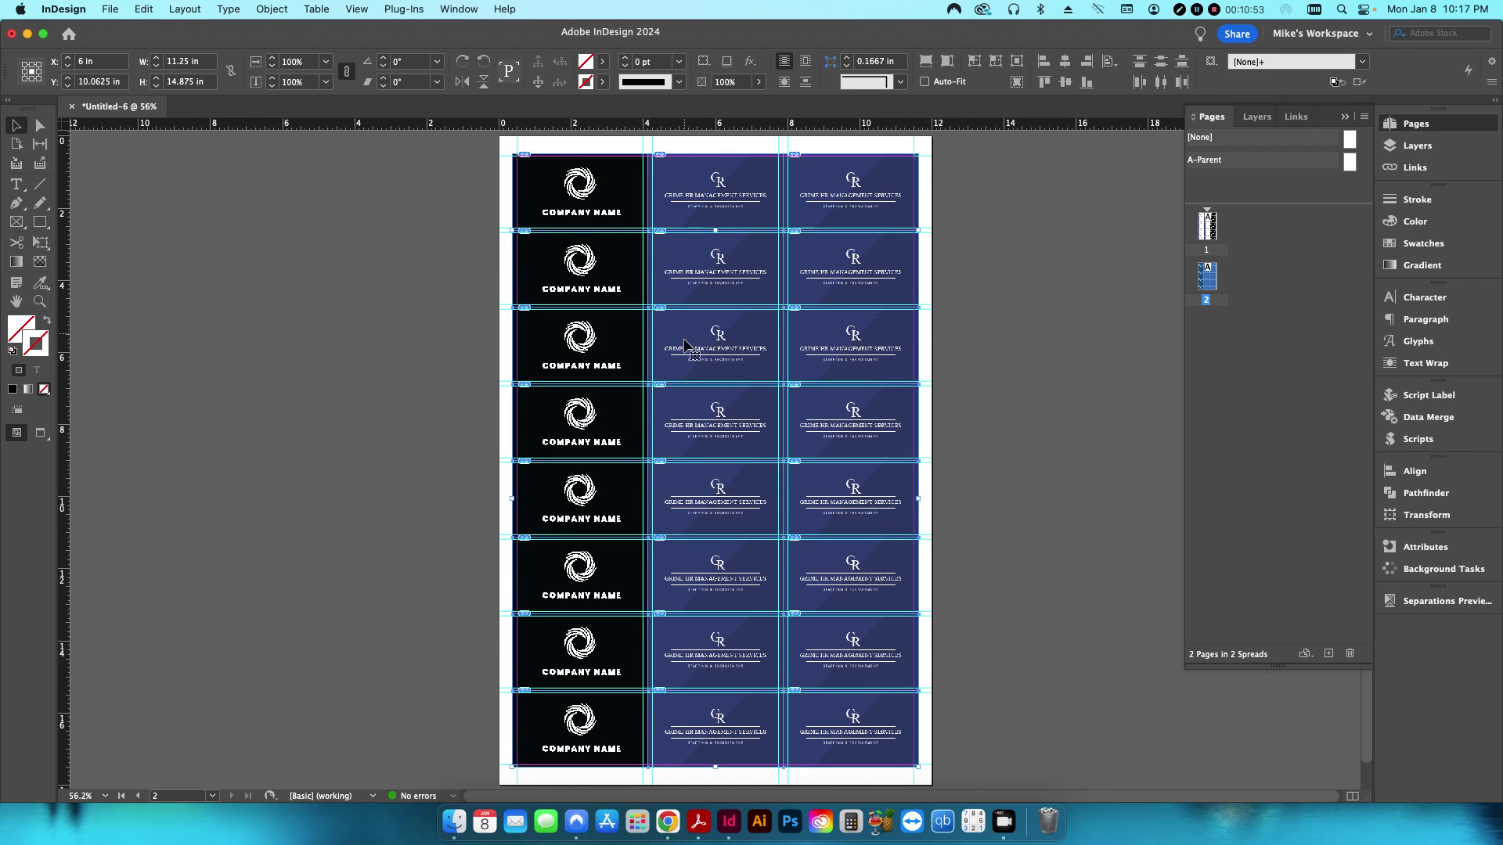
- Preview the imposition without guides and compare the card backs on page 2 with the fronts on page 1
left_click(469, 329)
key("w")
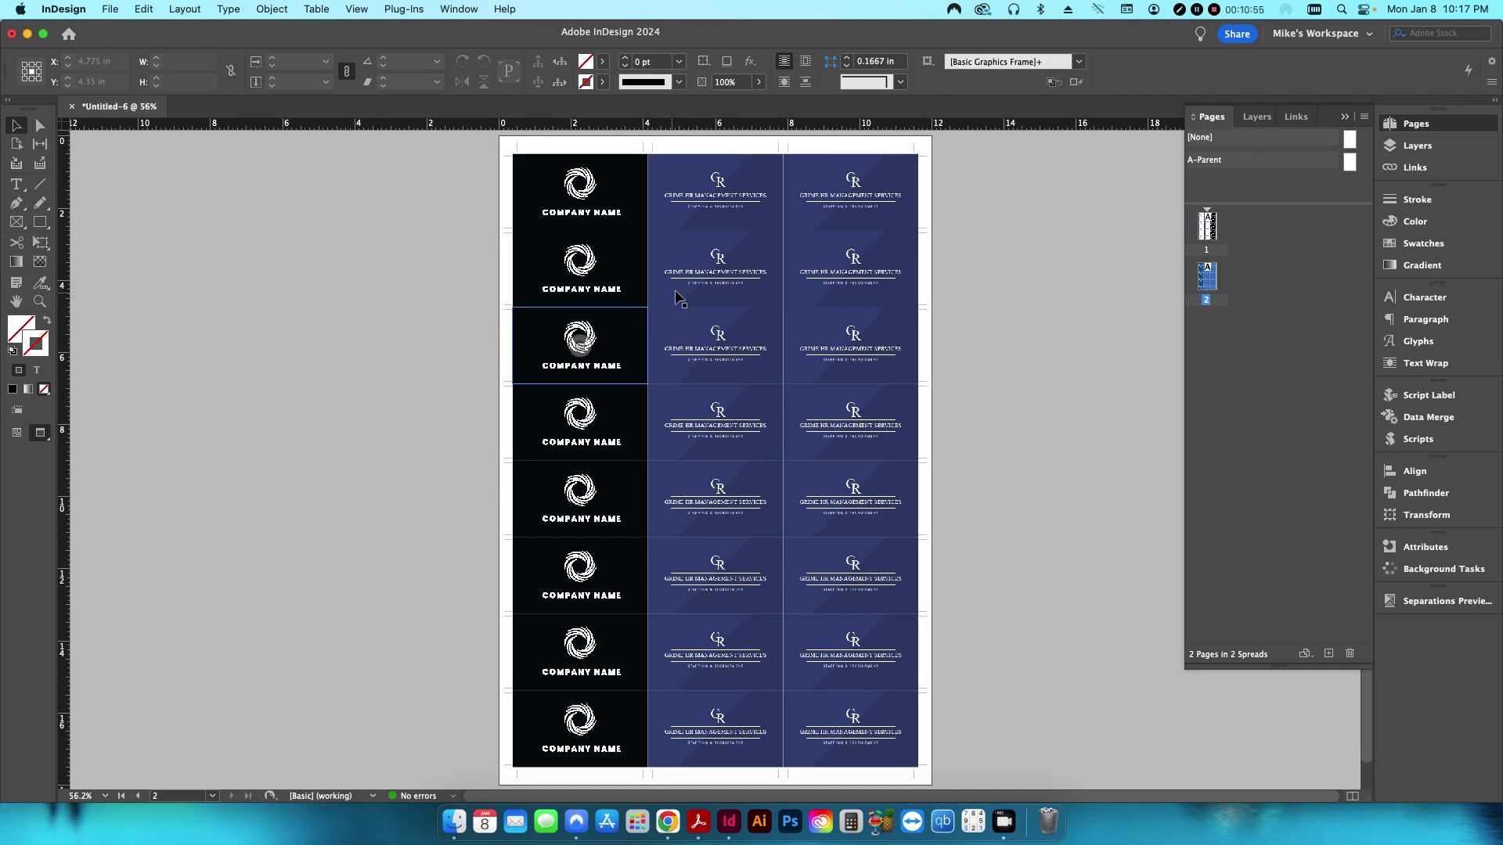
double_click(1212, 227)
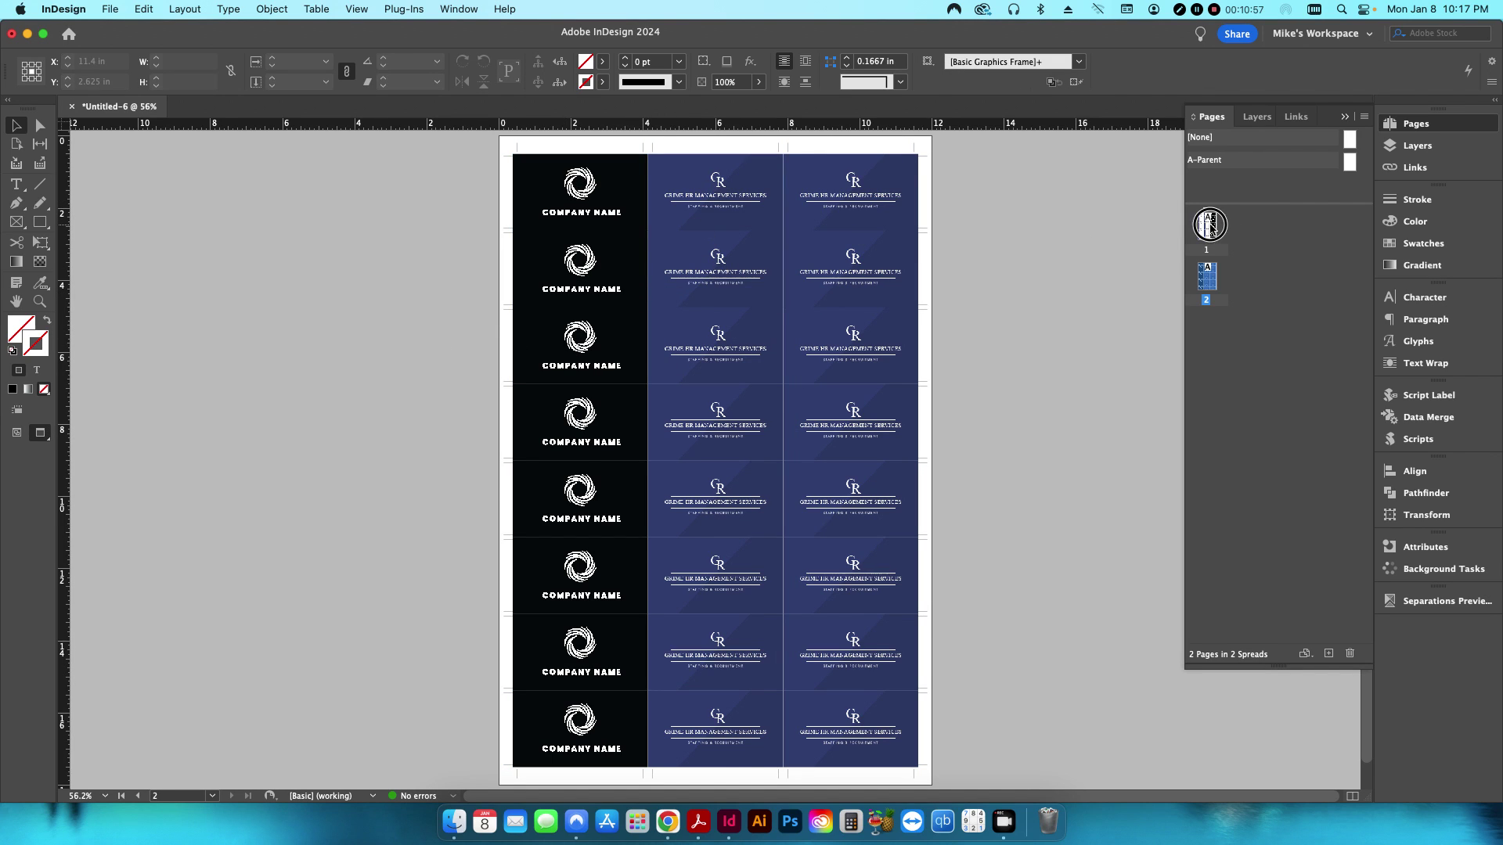
double_click(1208, 272)
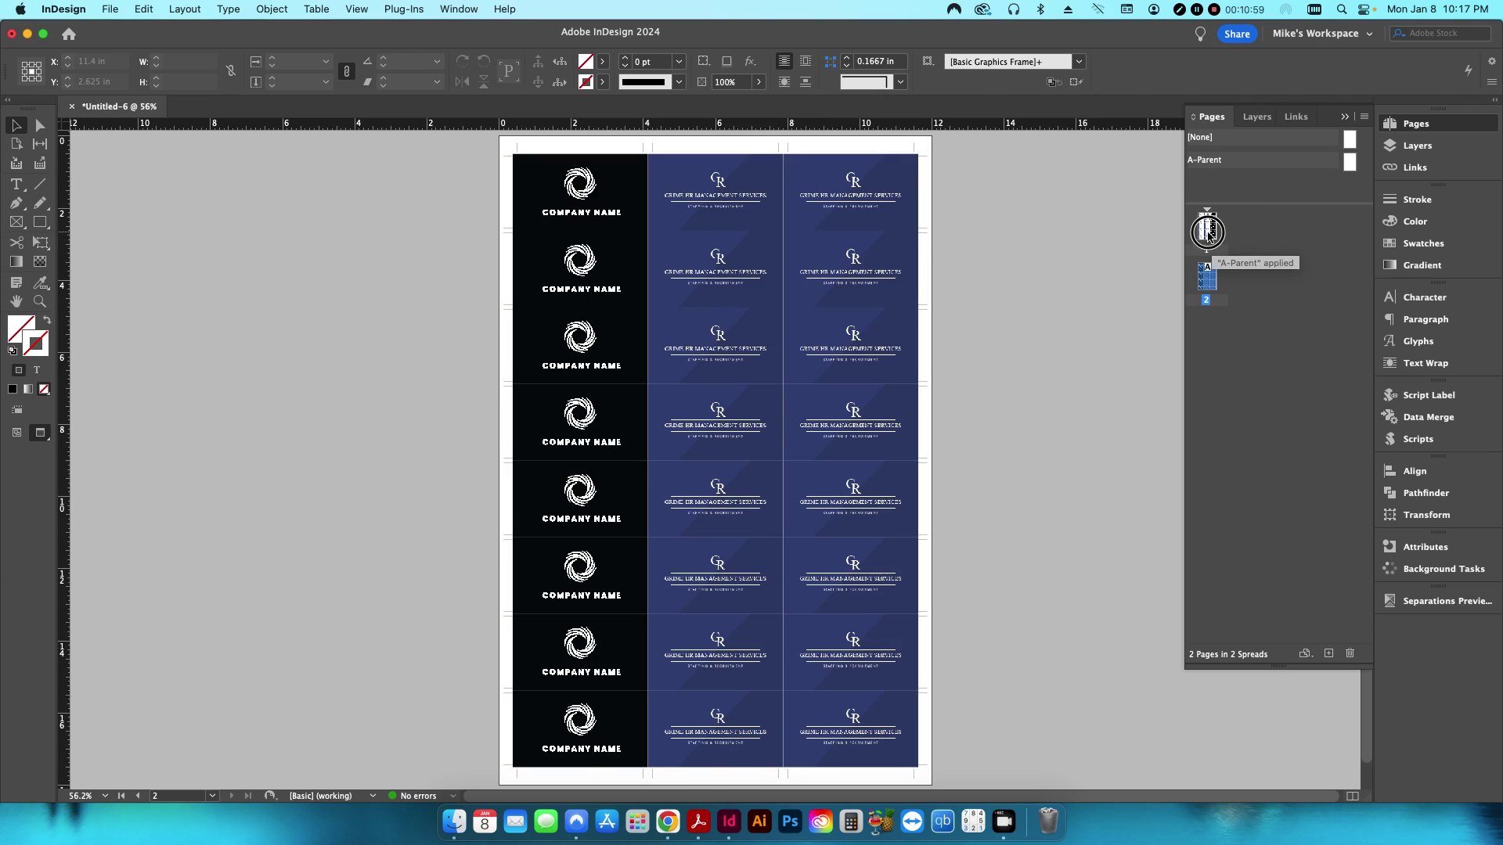
double_click(1208, 226)
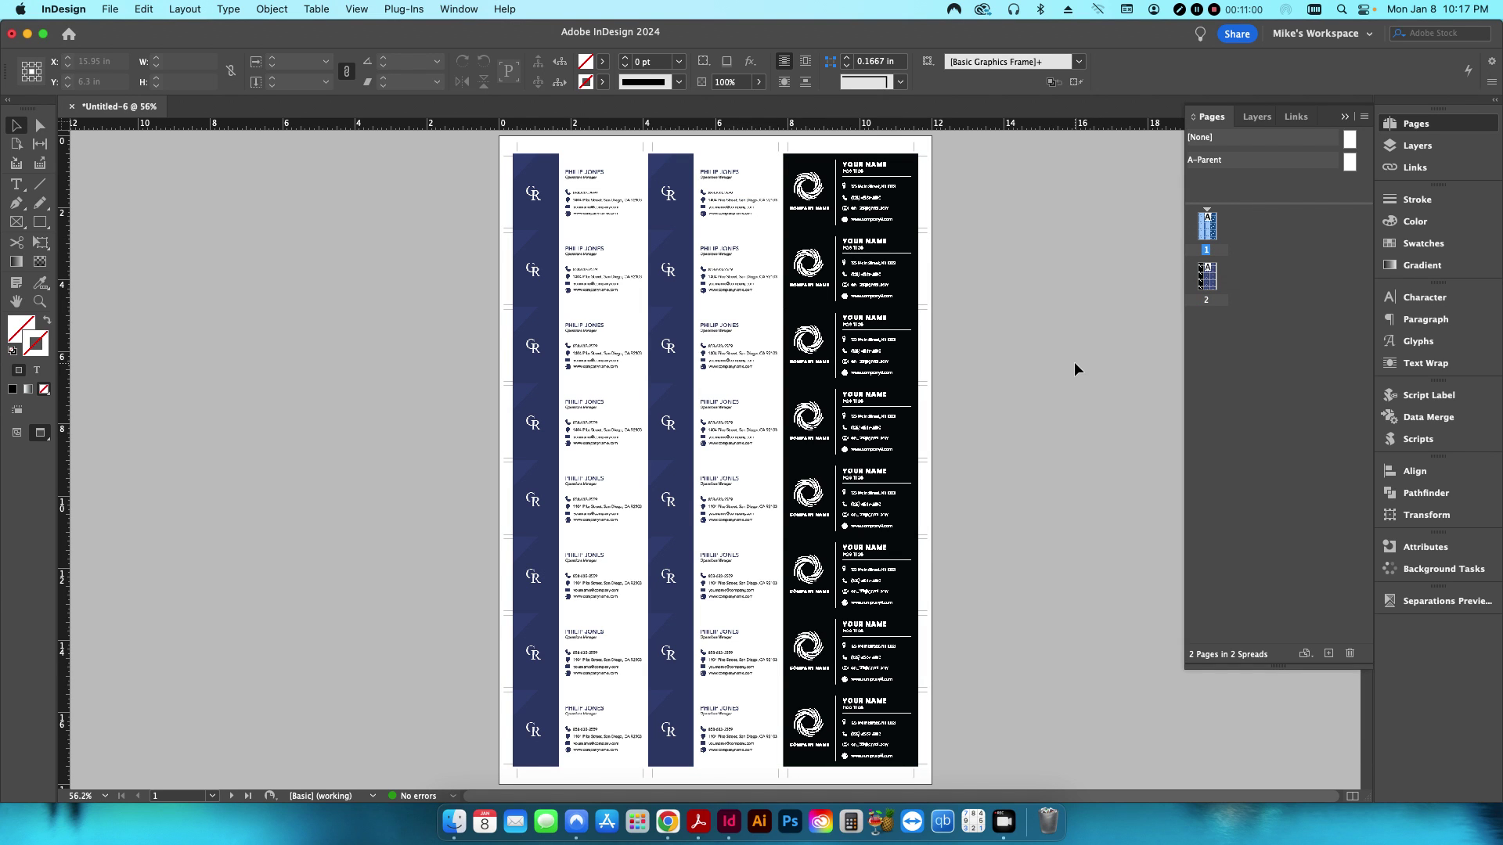
- Start saving the document under a new name and choose the Business Card Imposition folder inside YouTube Stuff
left_click(110, 9)
left_click(136, 146)
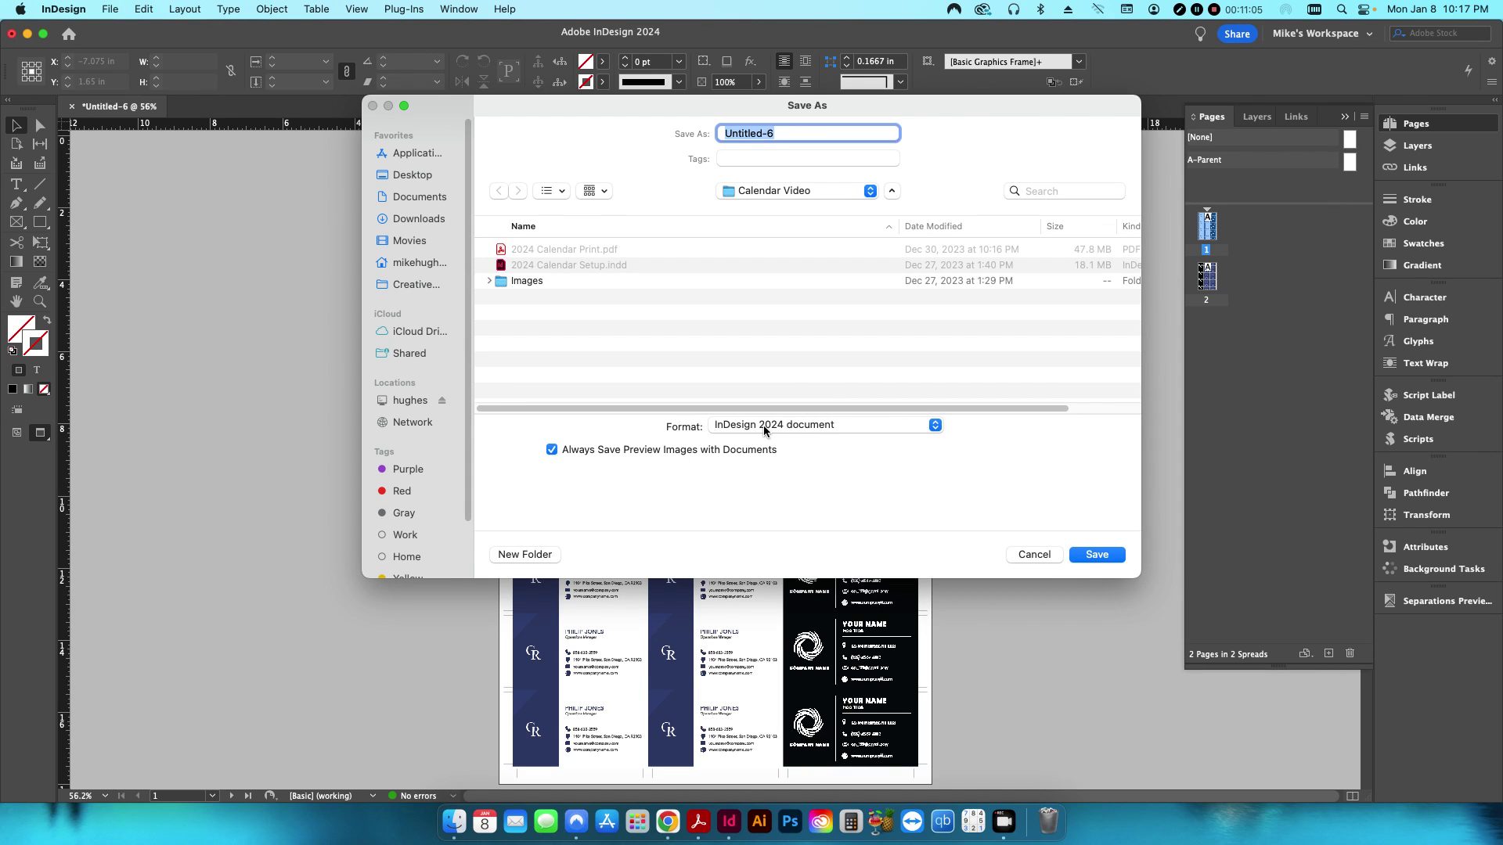
left_click(754, 192)
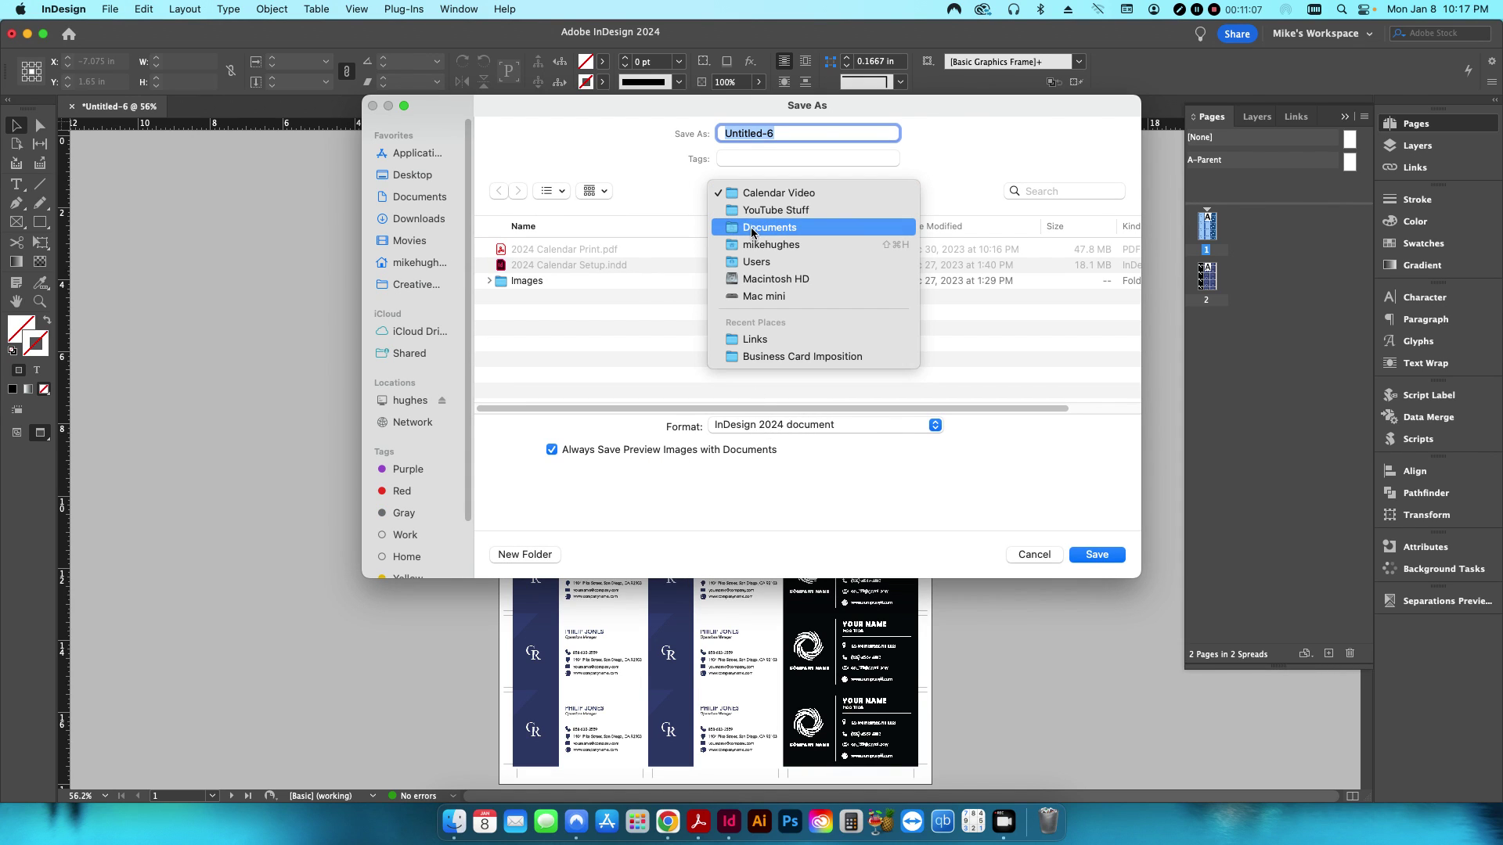
left_click(746, 217)
scroll(540, 297, "down", 2)
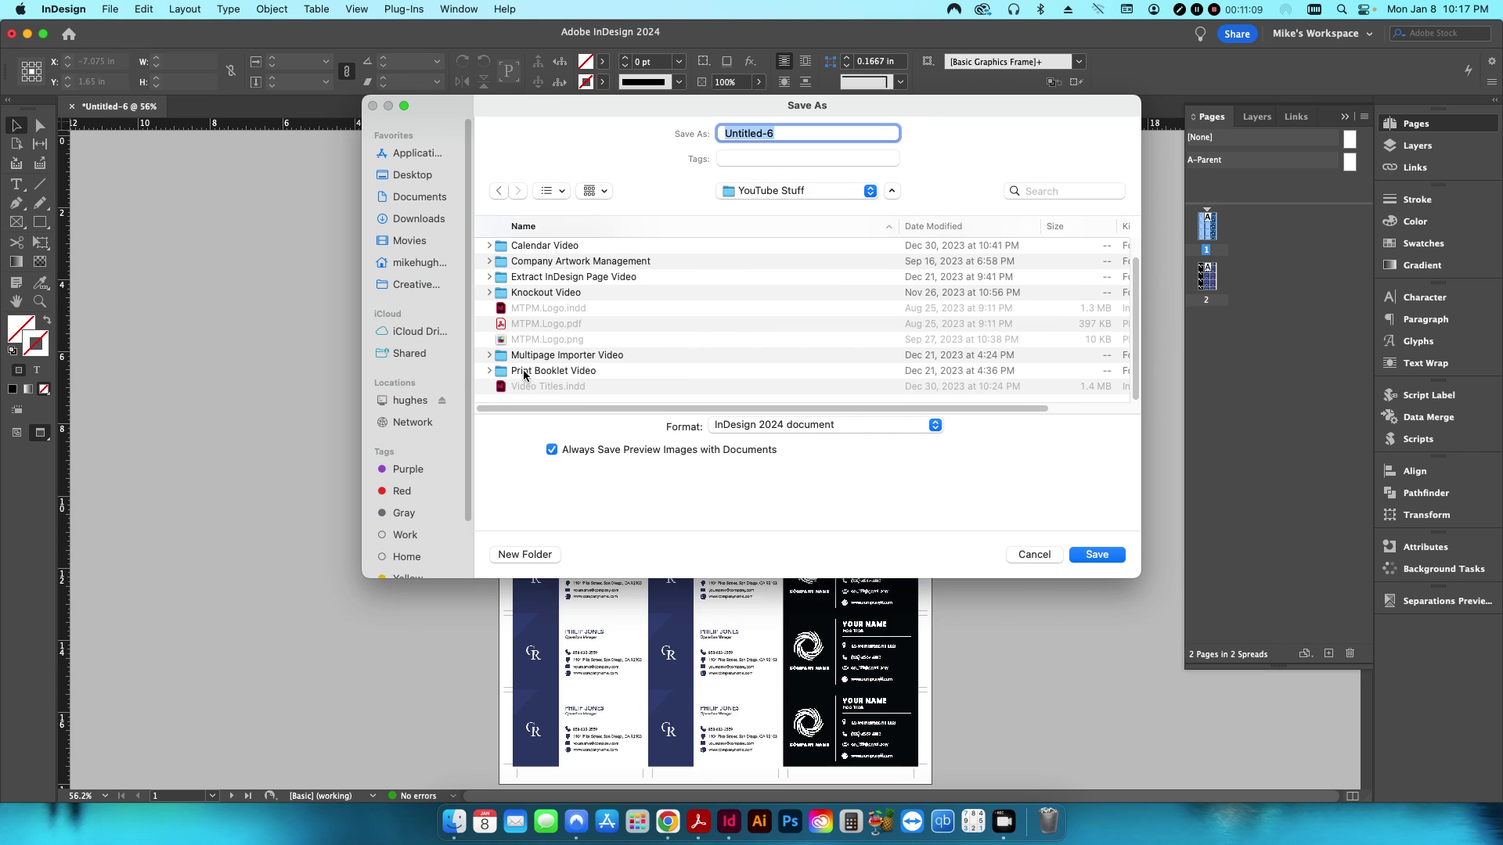
scroll(539, 292, "up", 2)
double_click(544, 266)
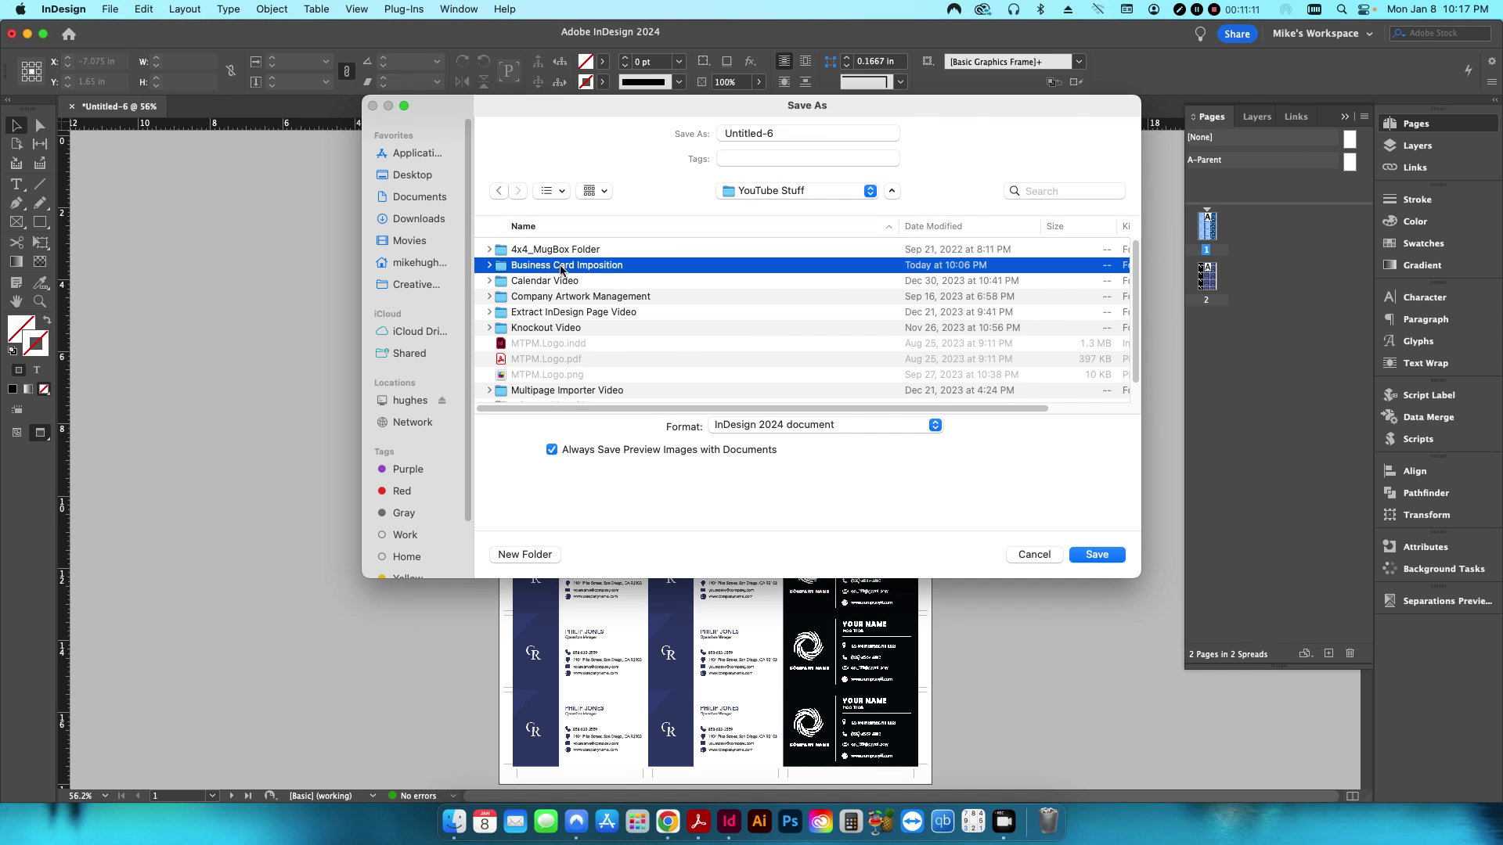
- Save the file in InDesign 2024 template format under the name 24-Up_12x18_BC_Imposition
left_click(771, 430)
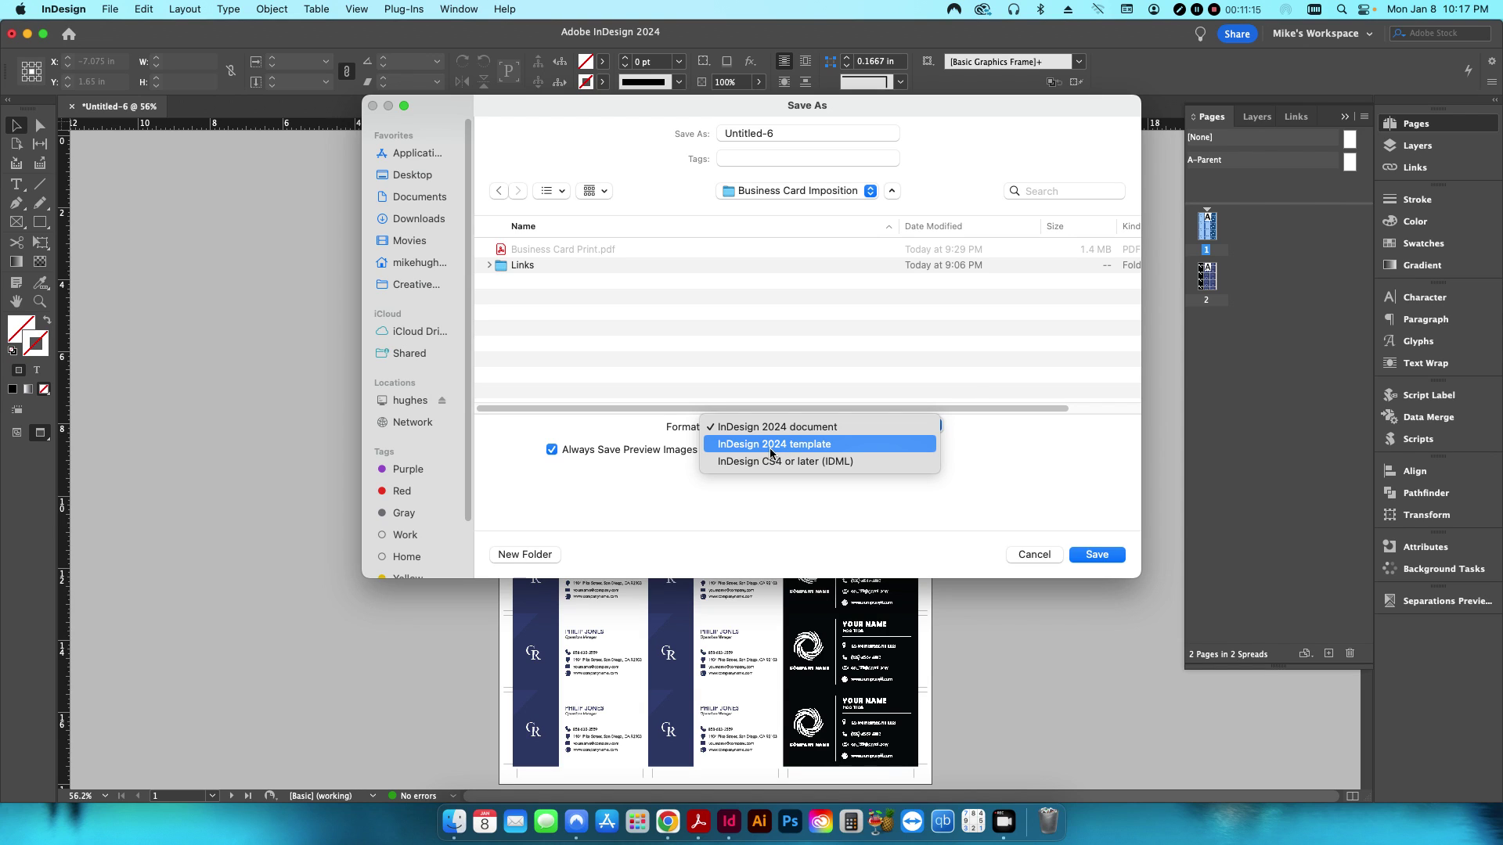
left_click(789, 451)
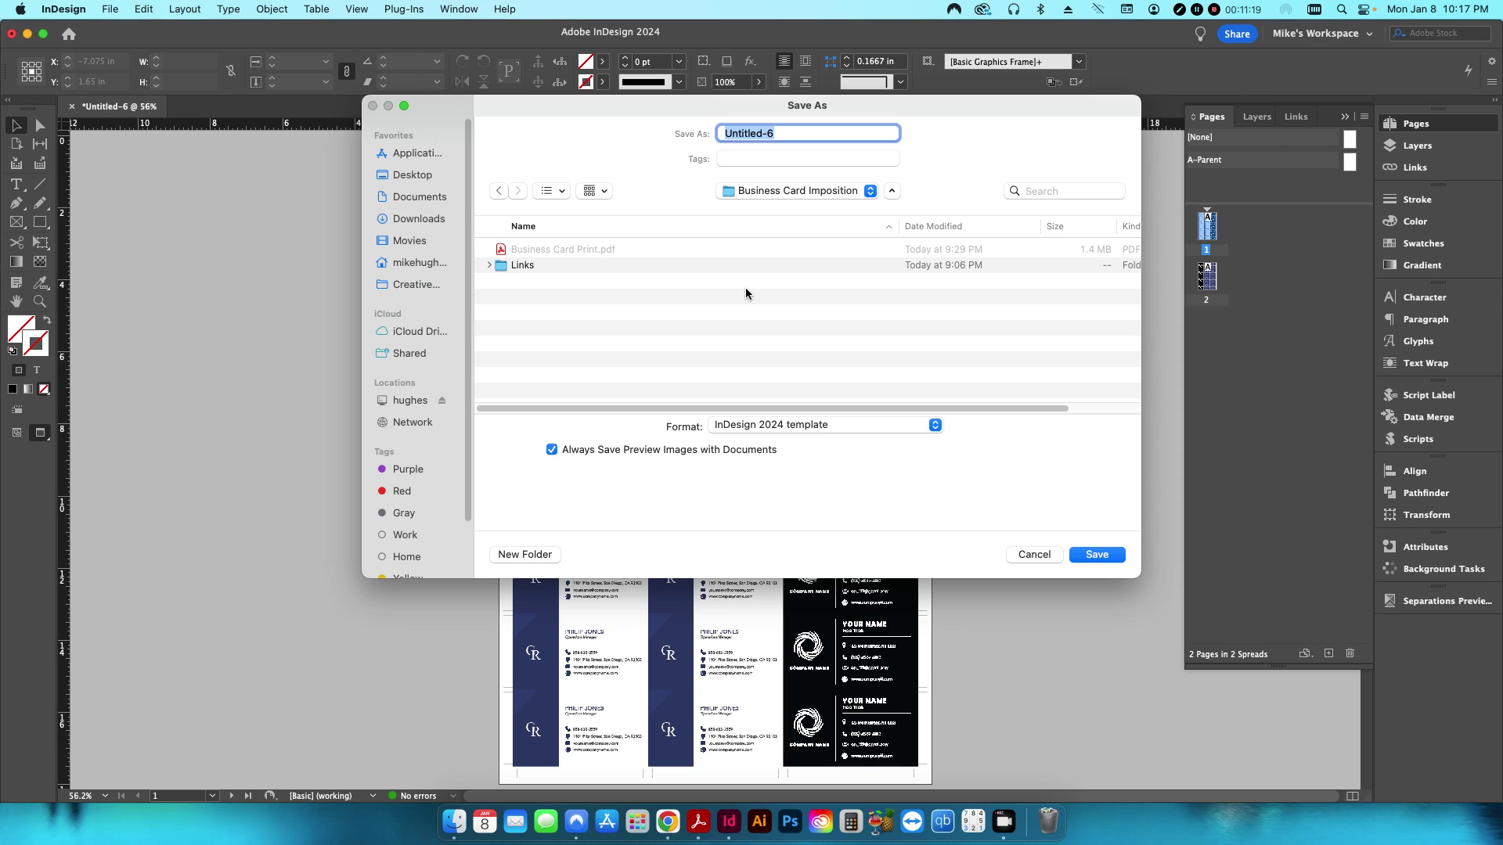
type("24-Up_12x18_BC_Impo")
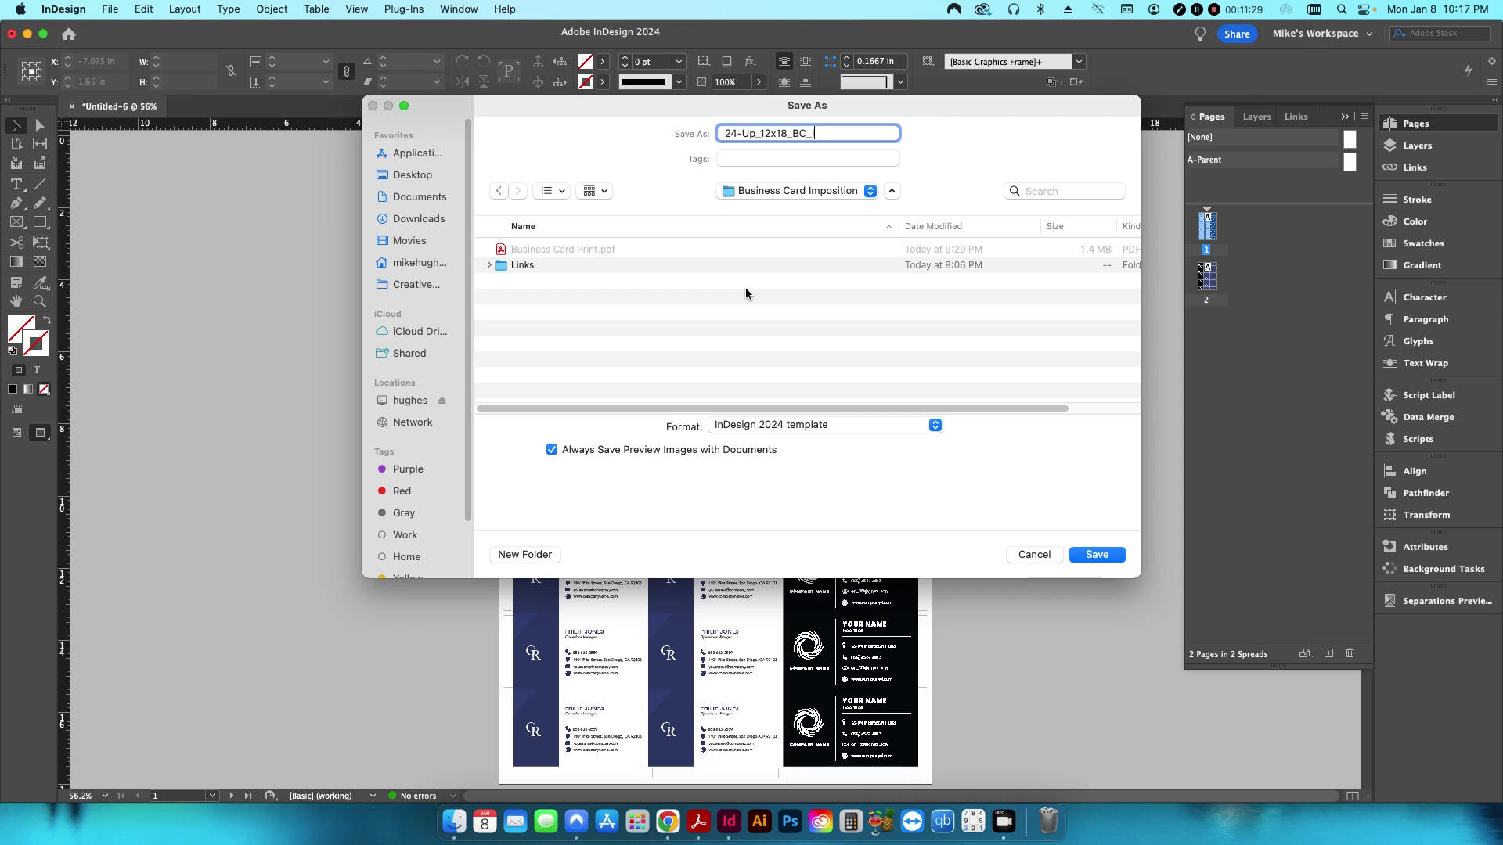
type("sition")
left_click(846, 430)
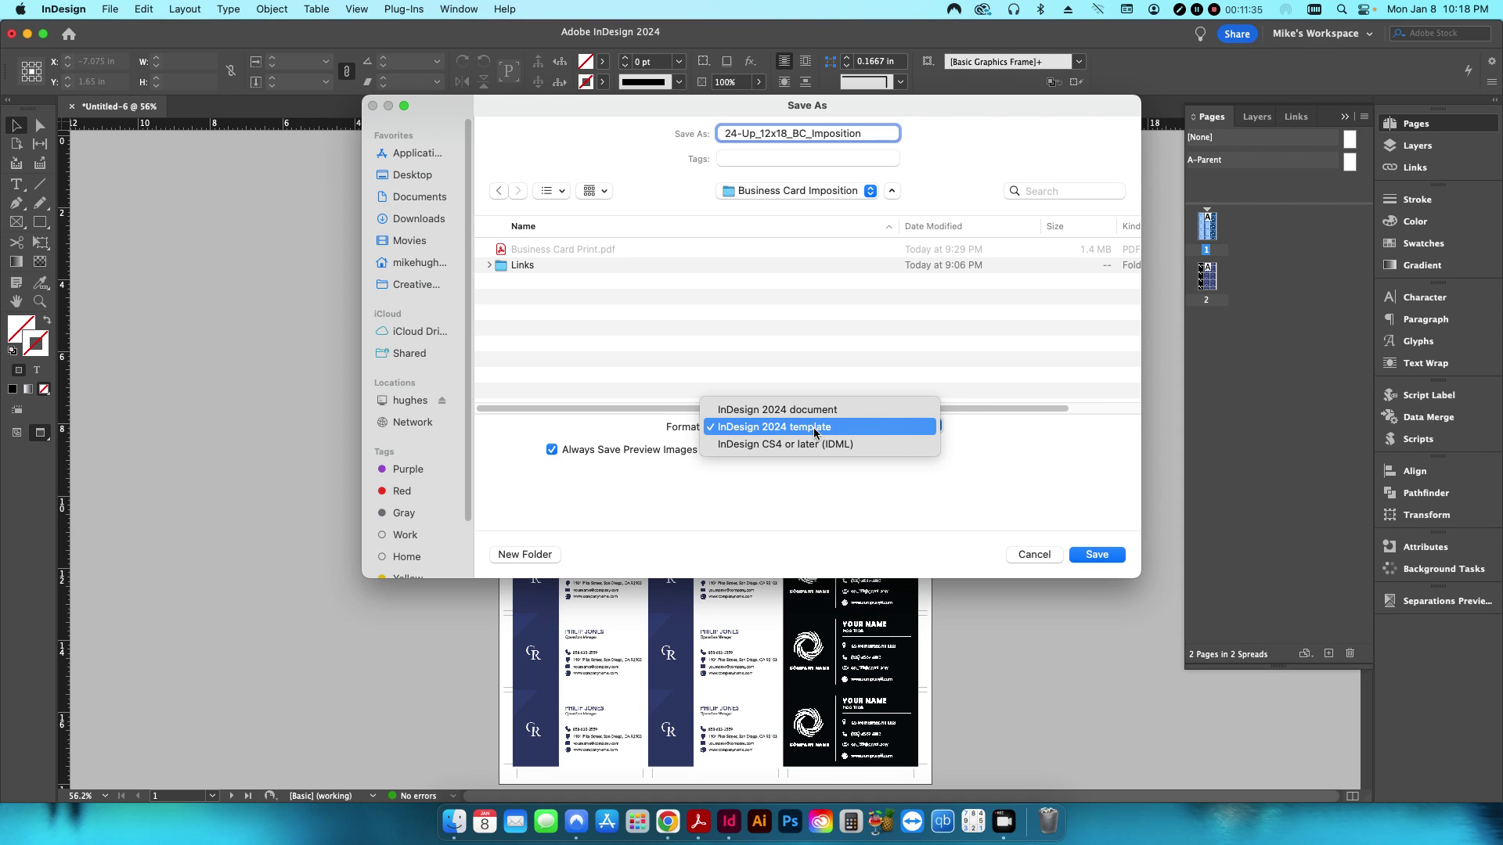
left_click(1008, 510)
left_click(1097, 554)
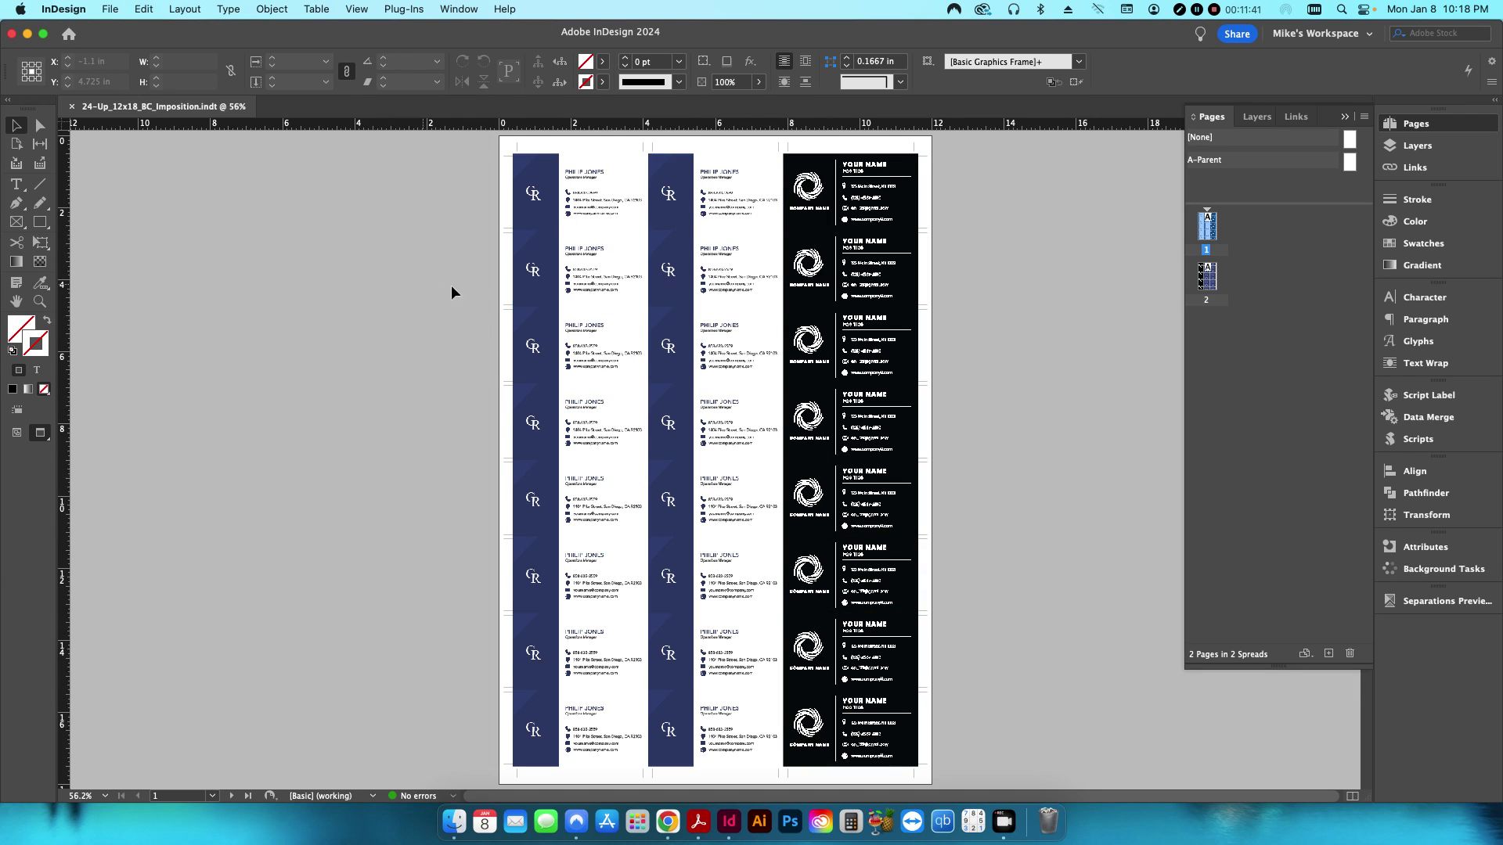
- Export the imposition as an Adobe PDF (Print) named 24-Up_12x18_BC_Imposition, without printer's marks and with the document bleed settings
key("w")
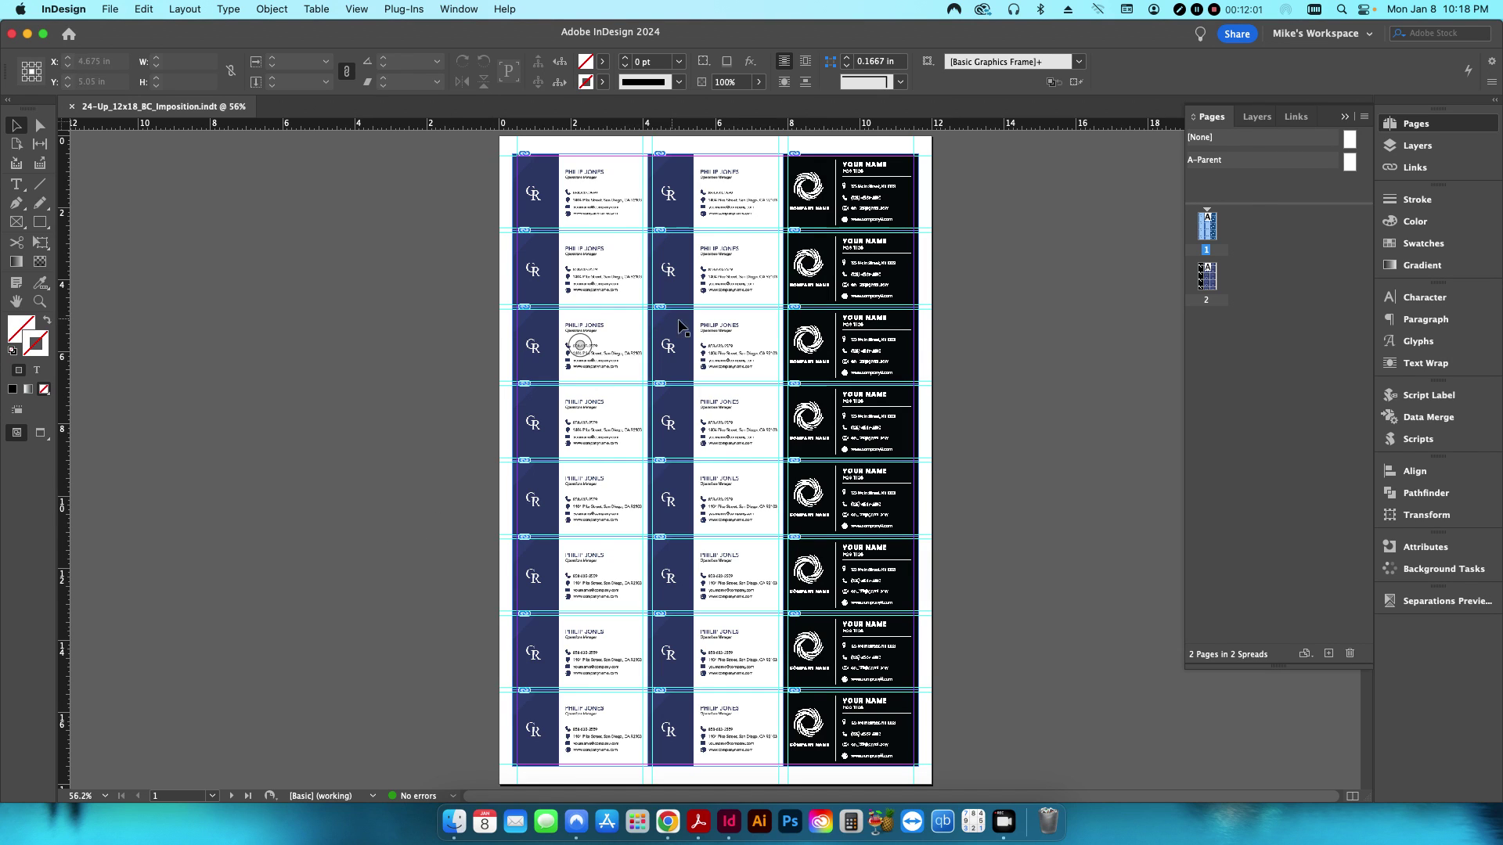
double_click(1206, 276)
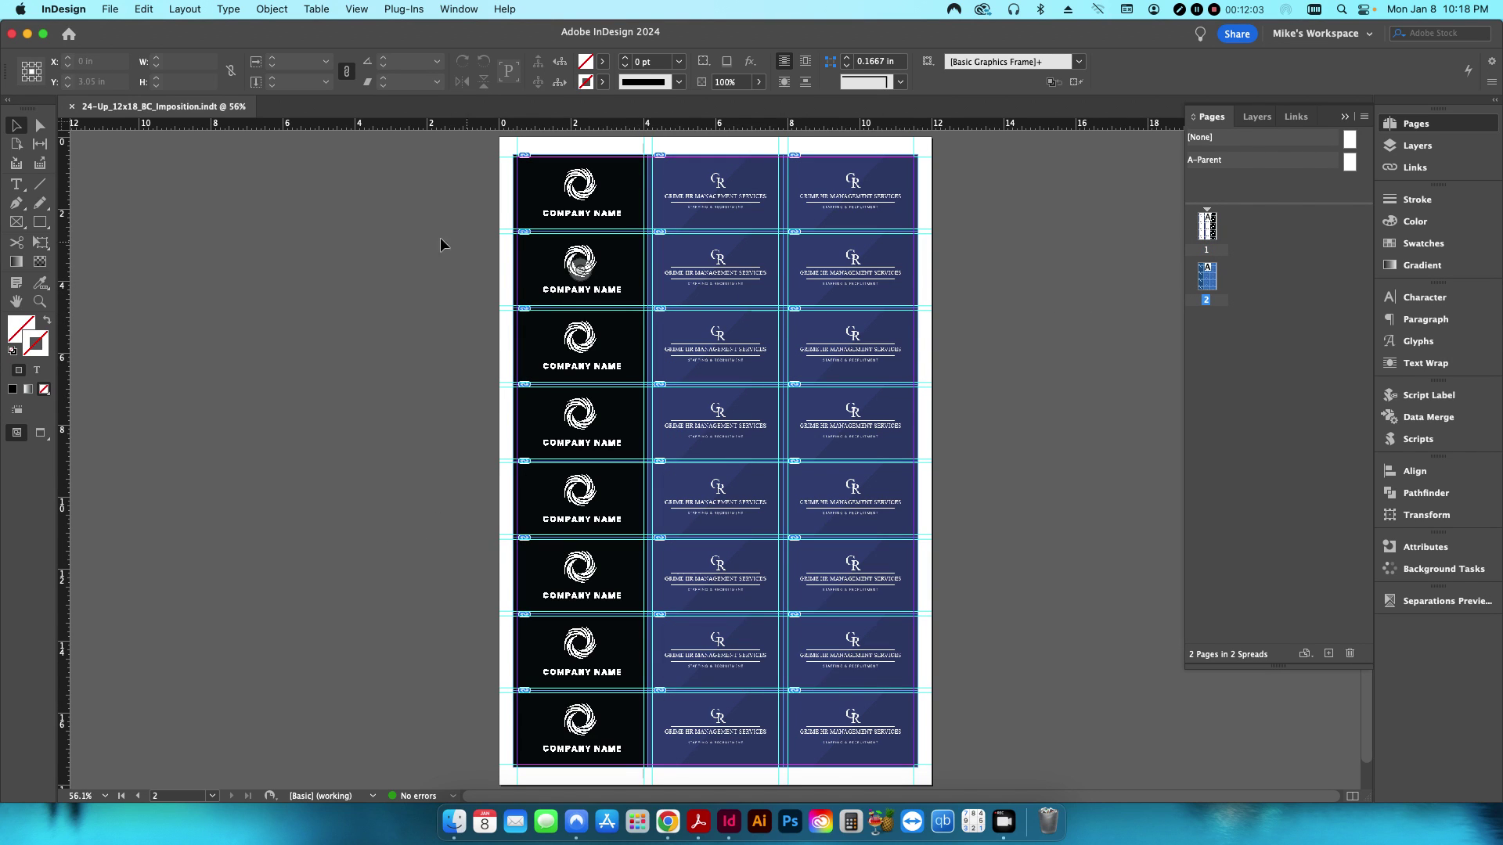
left_click(109, 8)
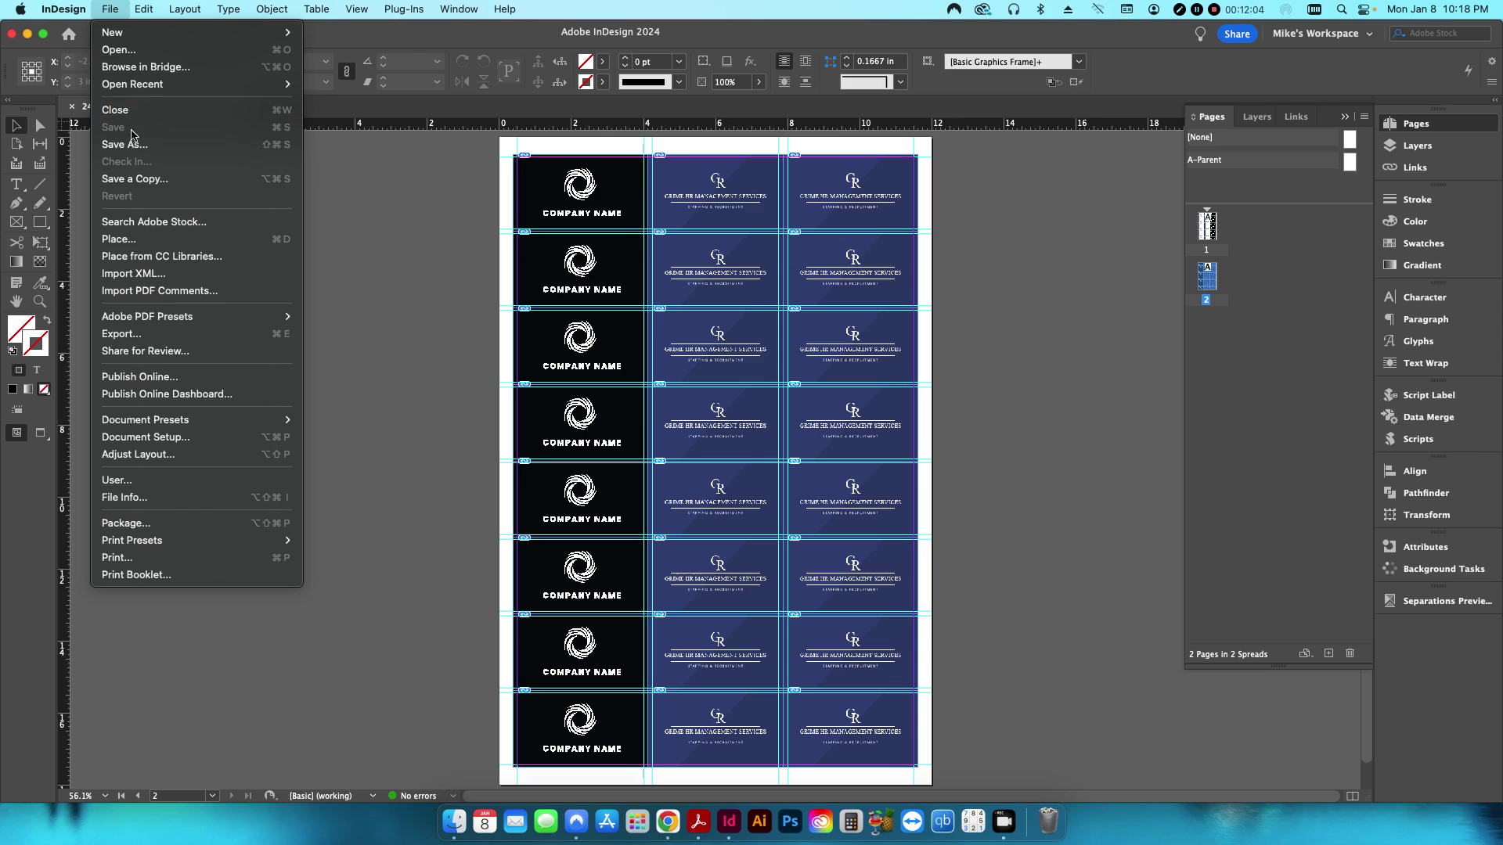
left_click(169, 335)
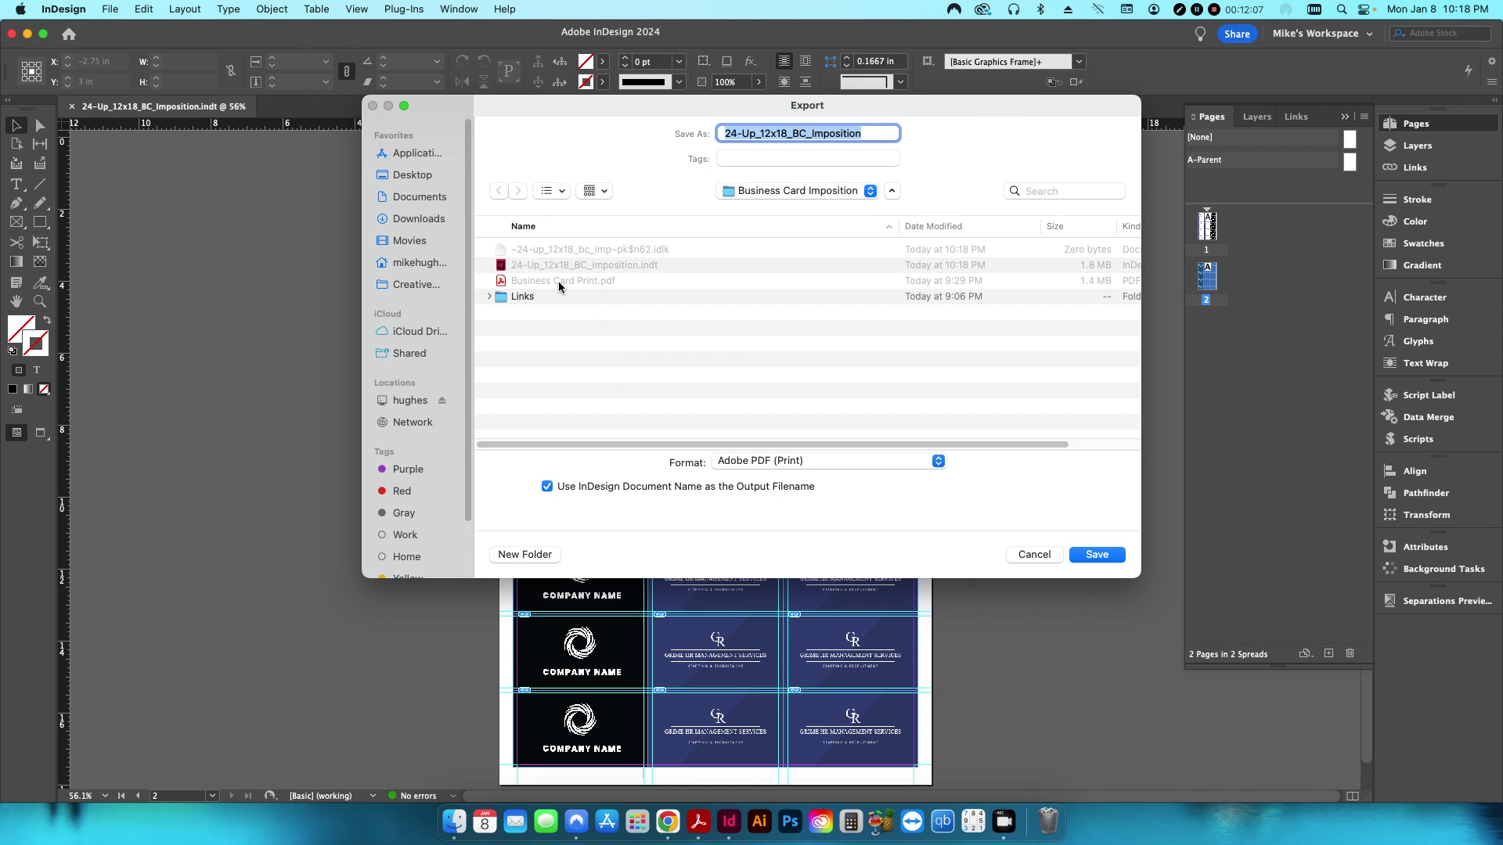
left_click(589, 271)
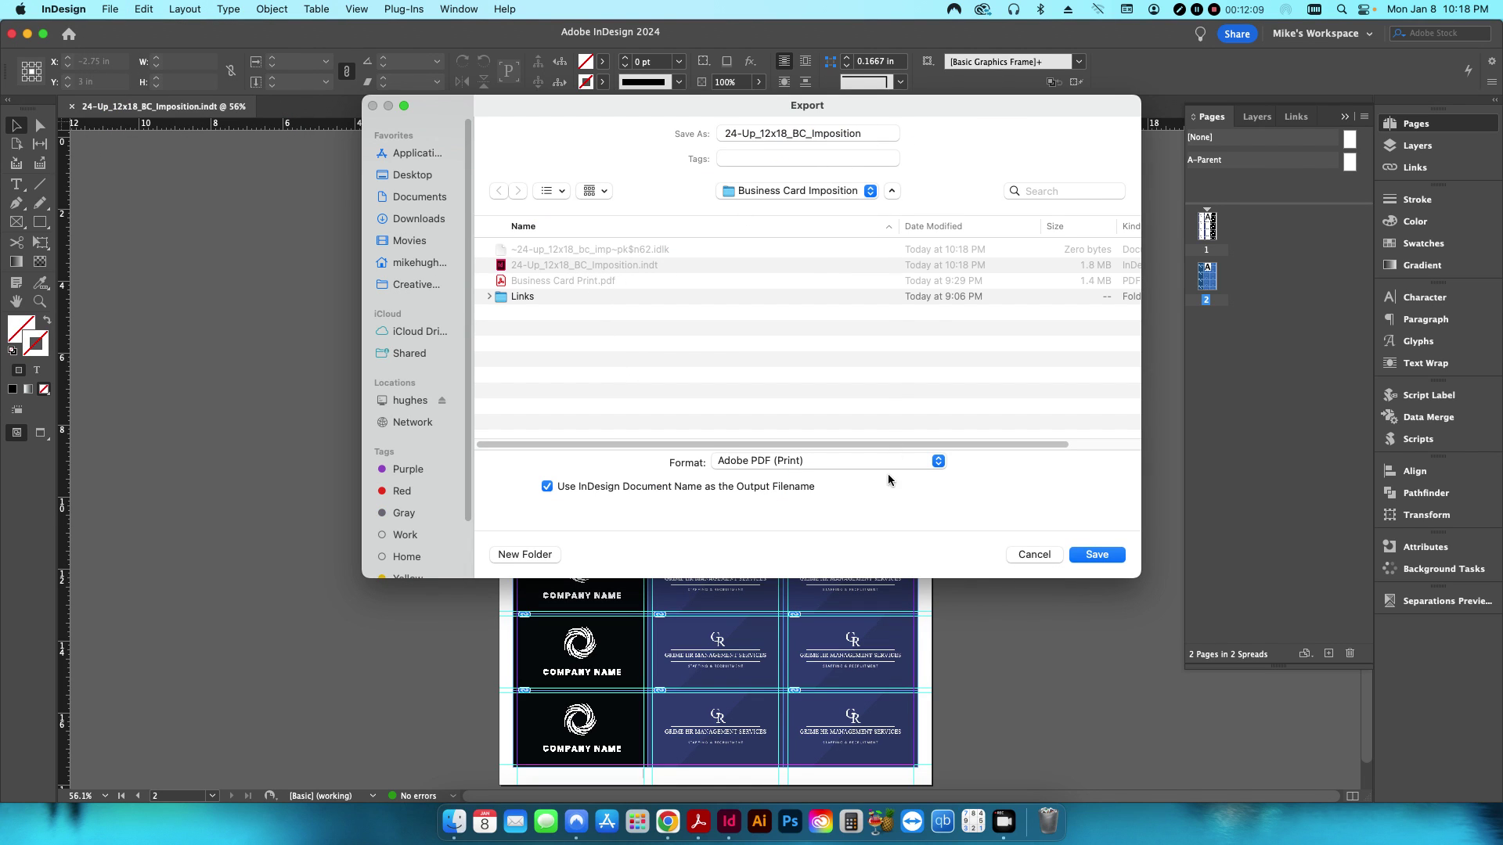
left_click(1083, 561)
left_click(535, 283)
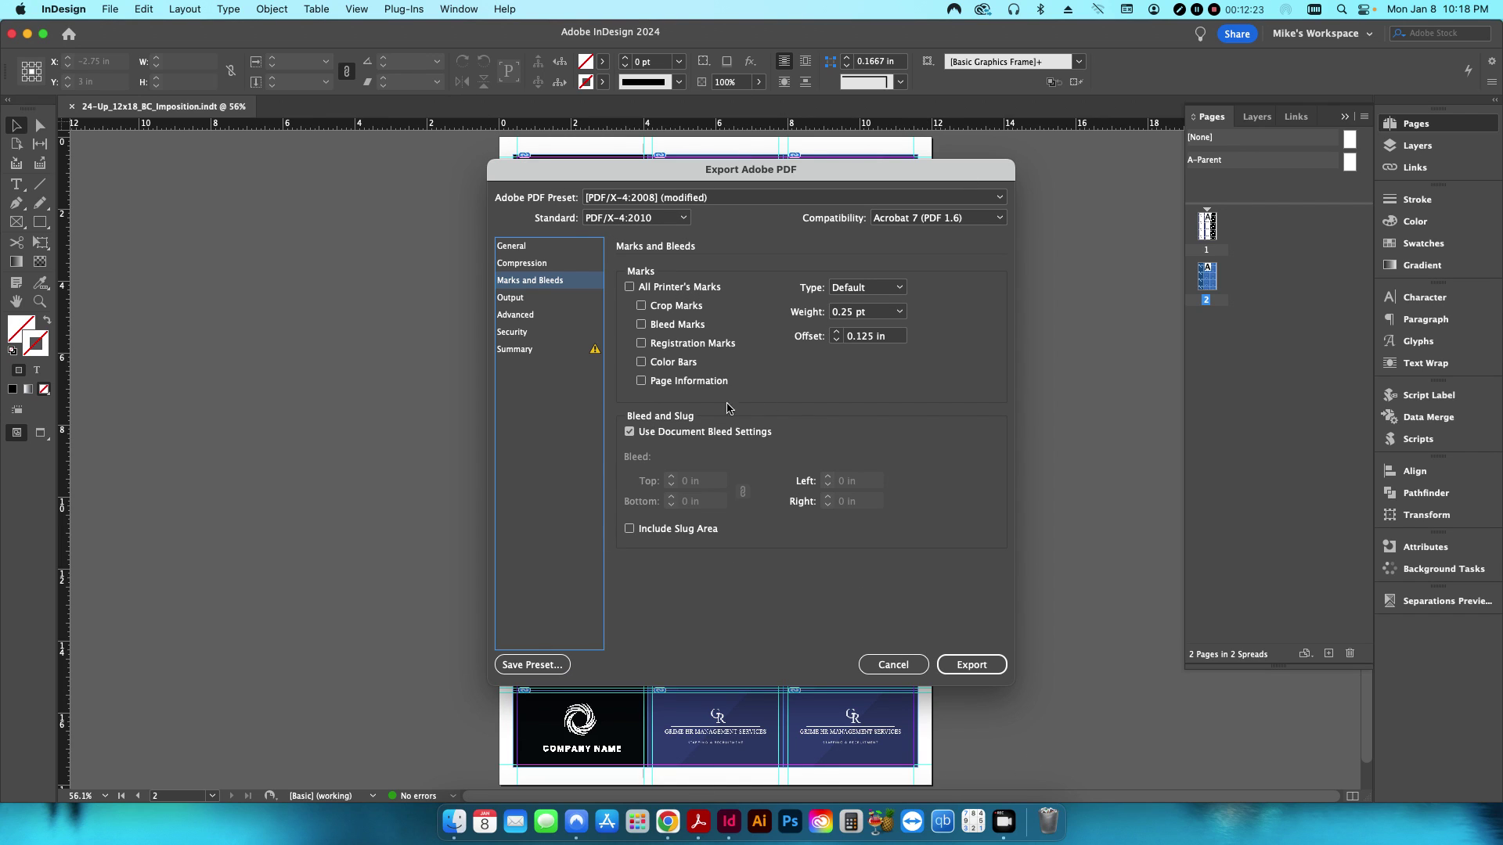
left_click(971, 666)
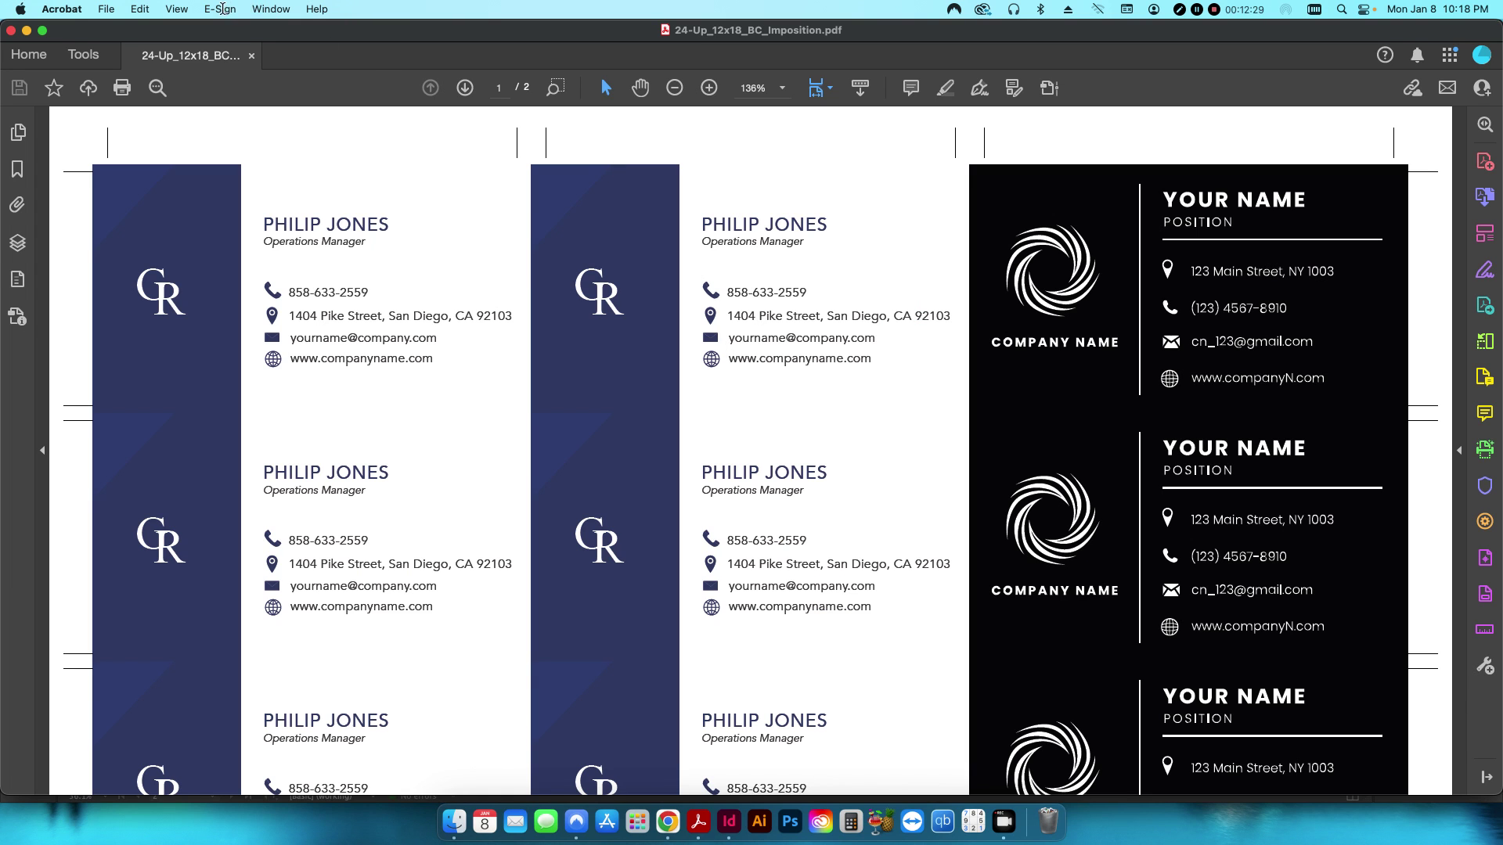
- Show both pages of the exported PDF side by side in Acrobat using Two Page View
left_click(177, 8)
mouse_move(202, 83)
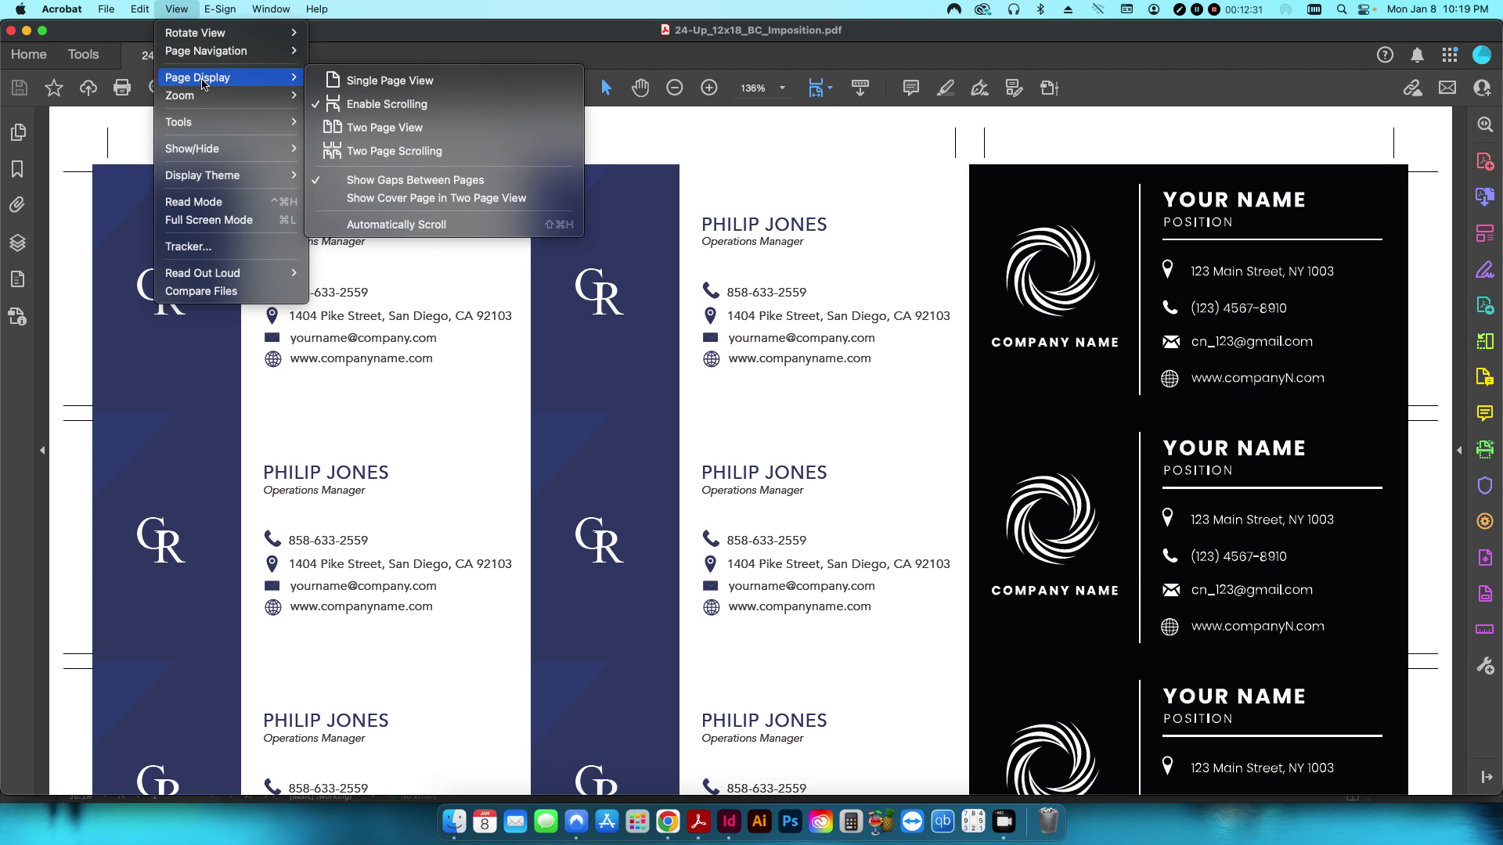
left_click(375, 127)
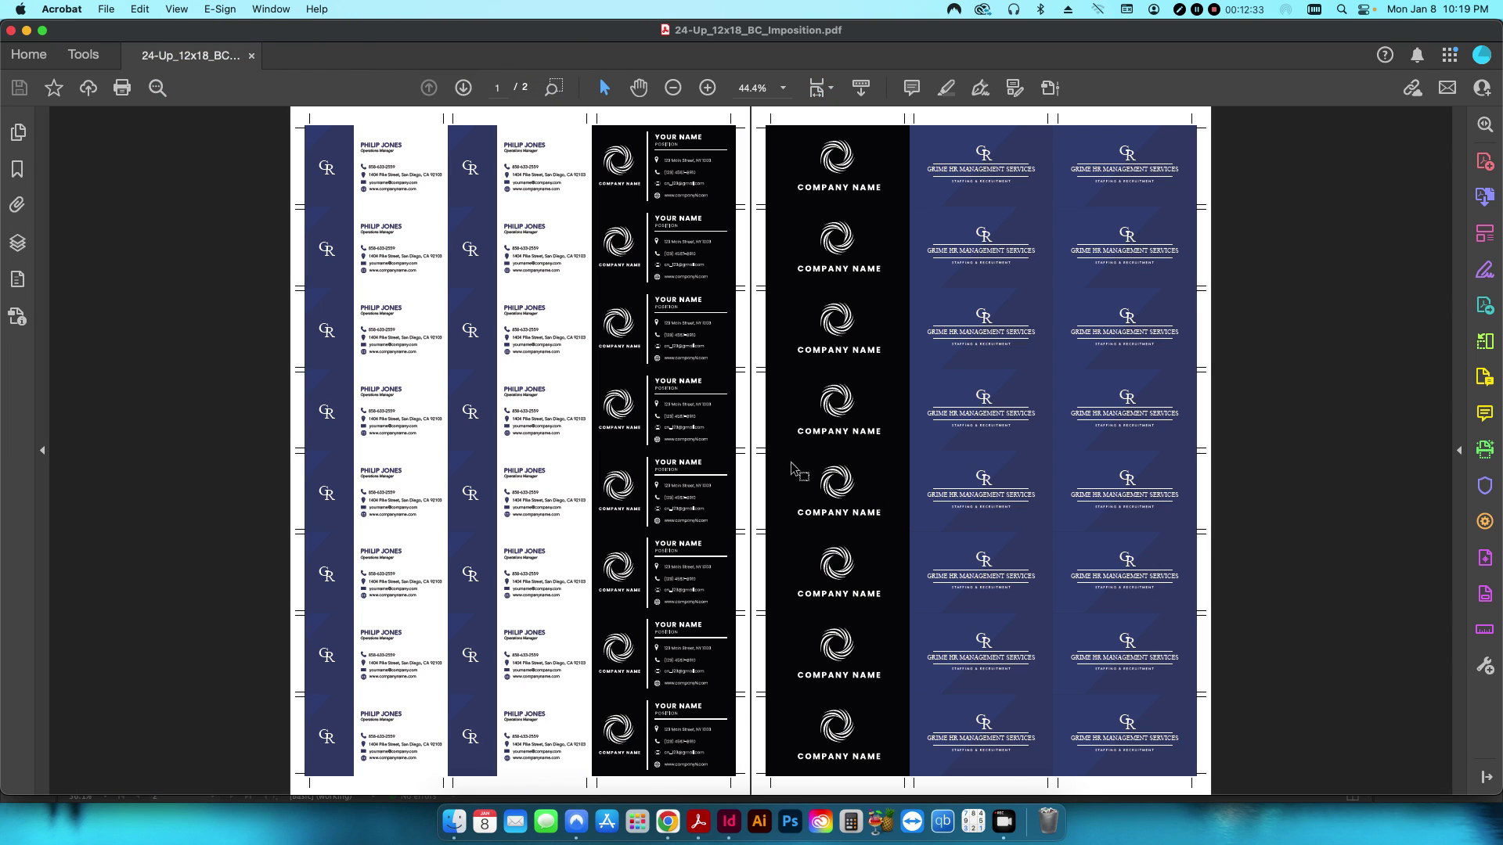